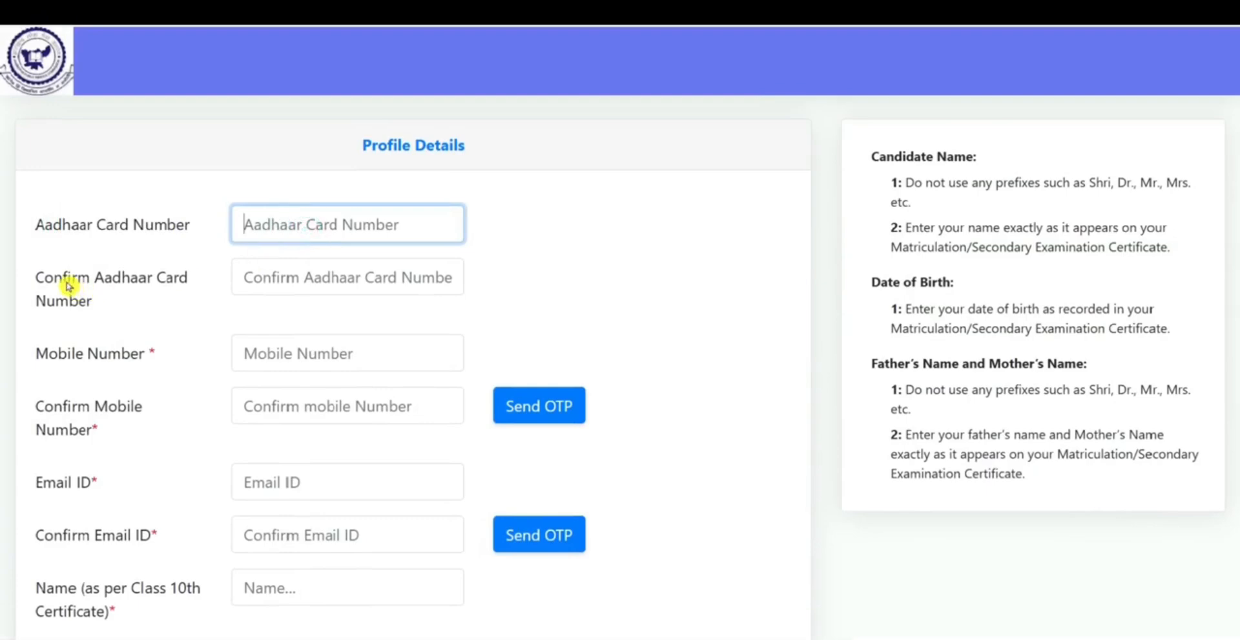
# Step: Fill in the Confirm Aadhaar Card Number, Mobile Number and Confirm Mobile Number fields
pyautogui.moveTo(62, 276); pyautogui.dragTo(176, 284)
pyautogui.click(284, 276)
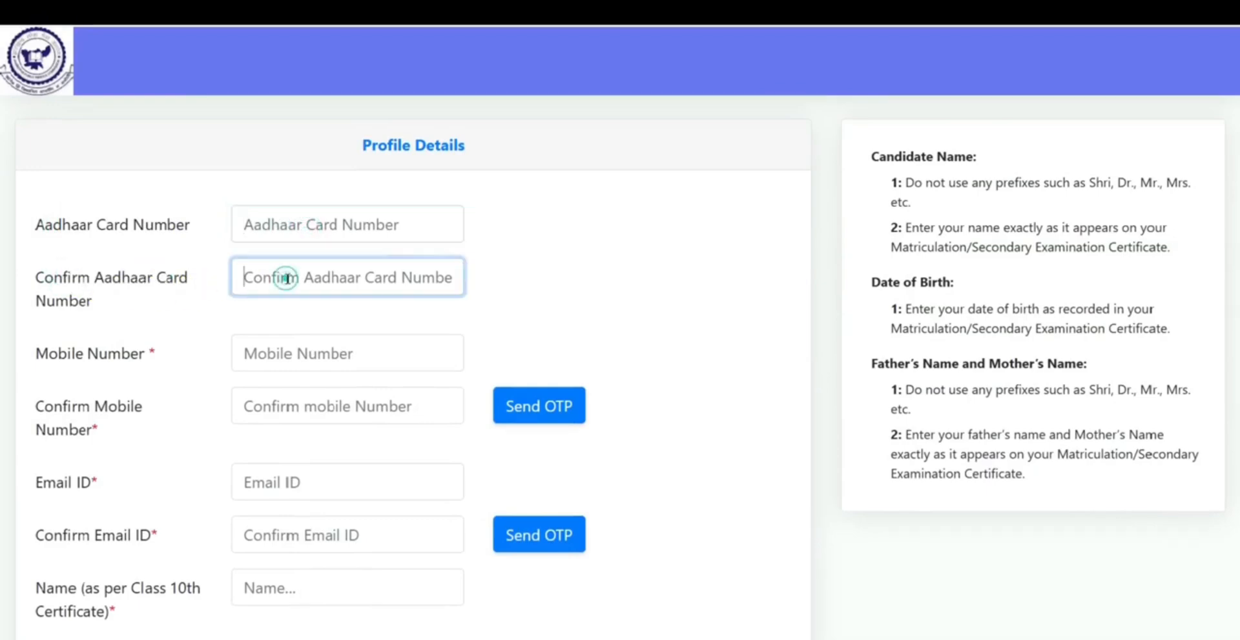
pyautogui.click(280, 351)
pyautogui.scroll(-2, 288, 316)
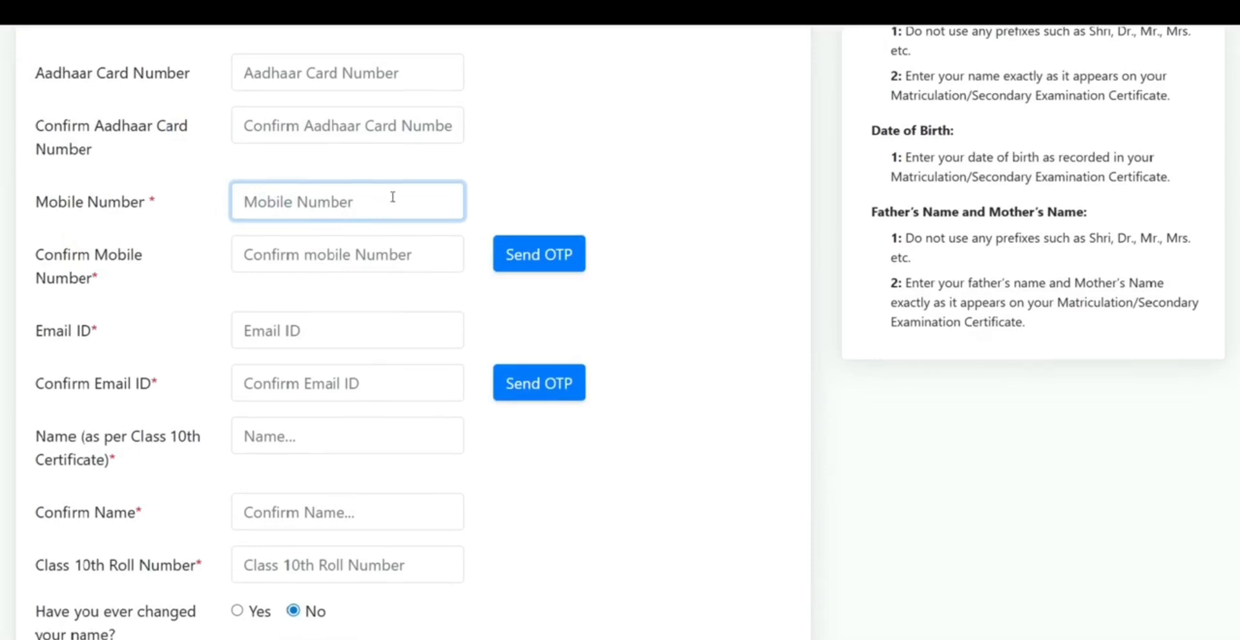
pyautogui.moveTo(89, 258); pyautogui.dragTo(116, 253)
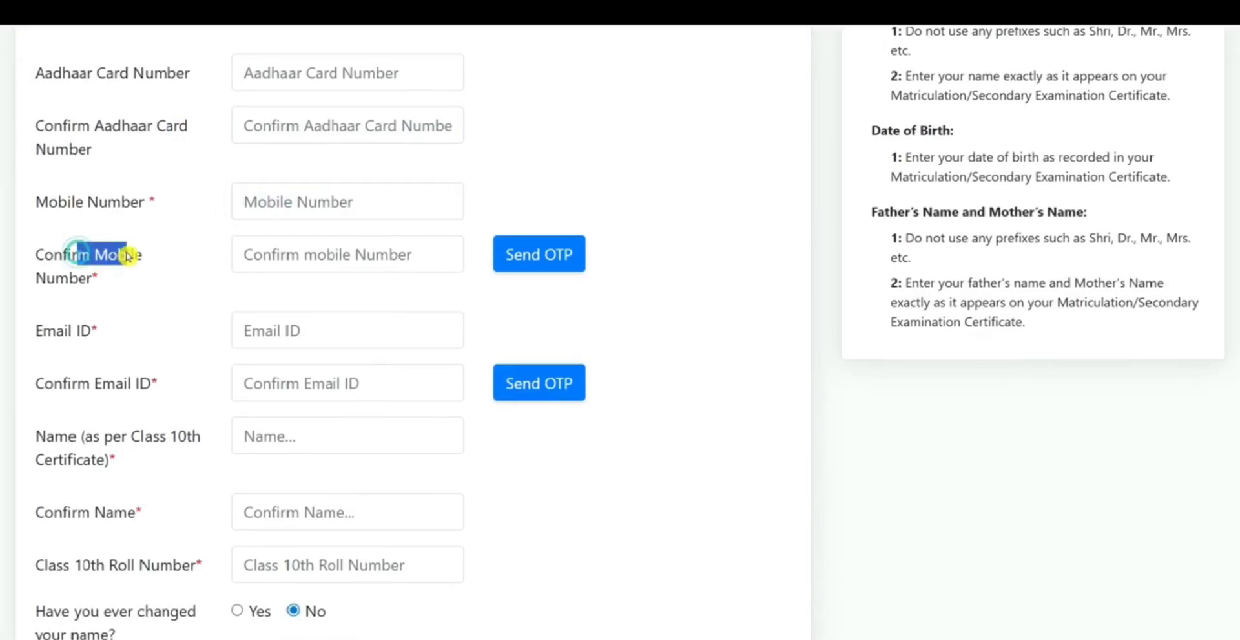
pyautogui.click(313, 255)
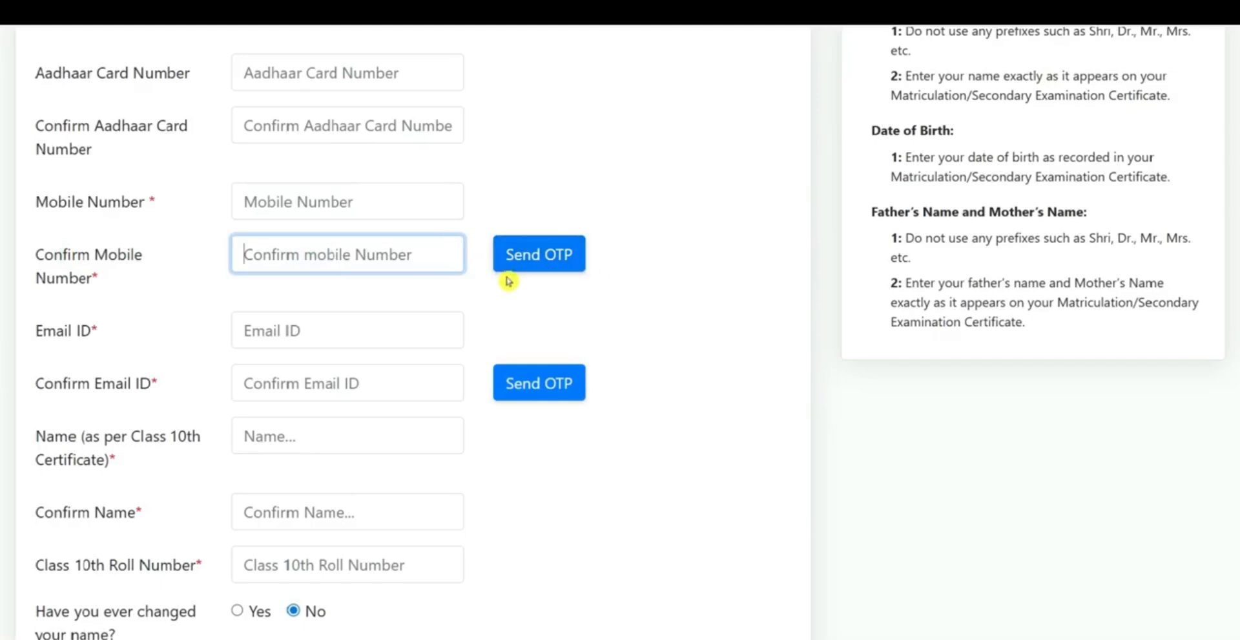
pyautogui.scroll(-2, 612, 284)
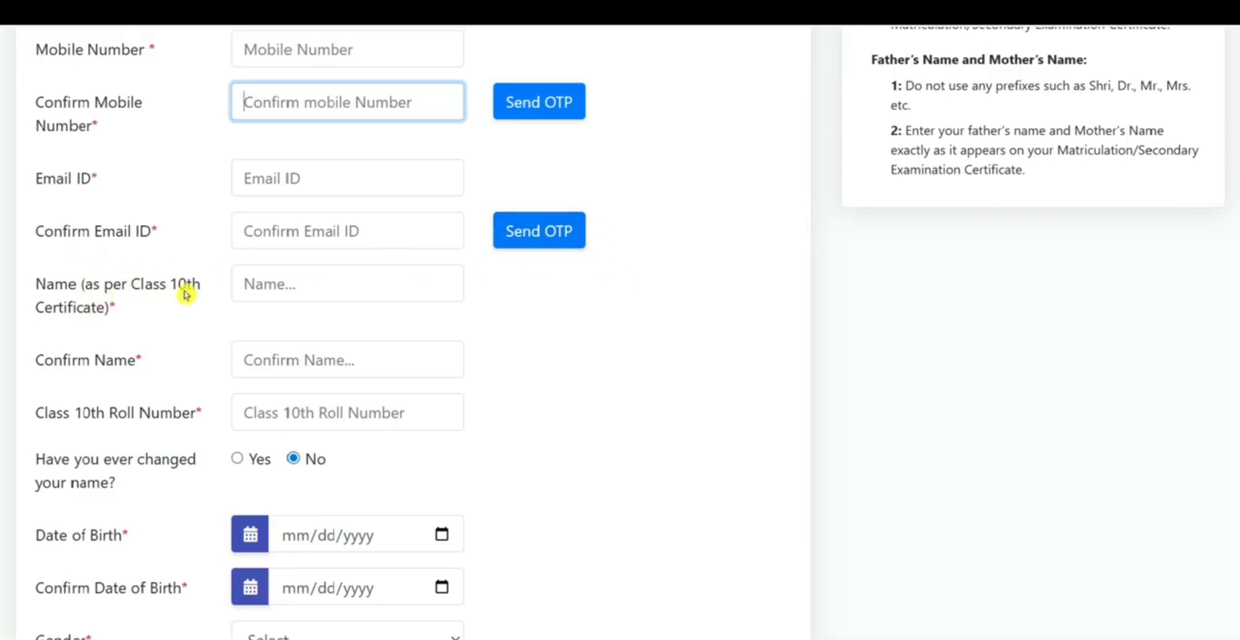
# Step: Enter the candidate's full name in Name and Confirm Name
pyautogui.click(287, 282)
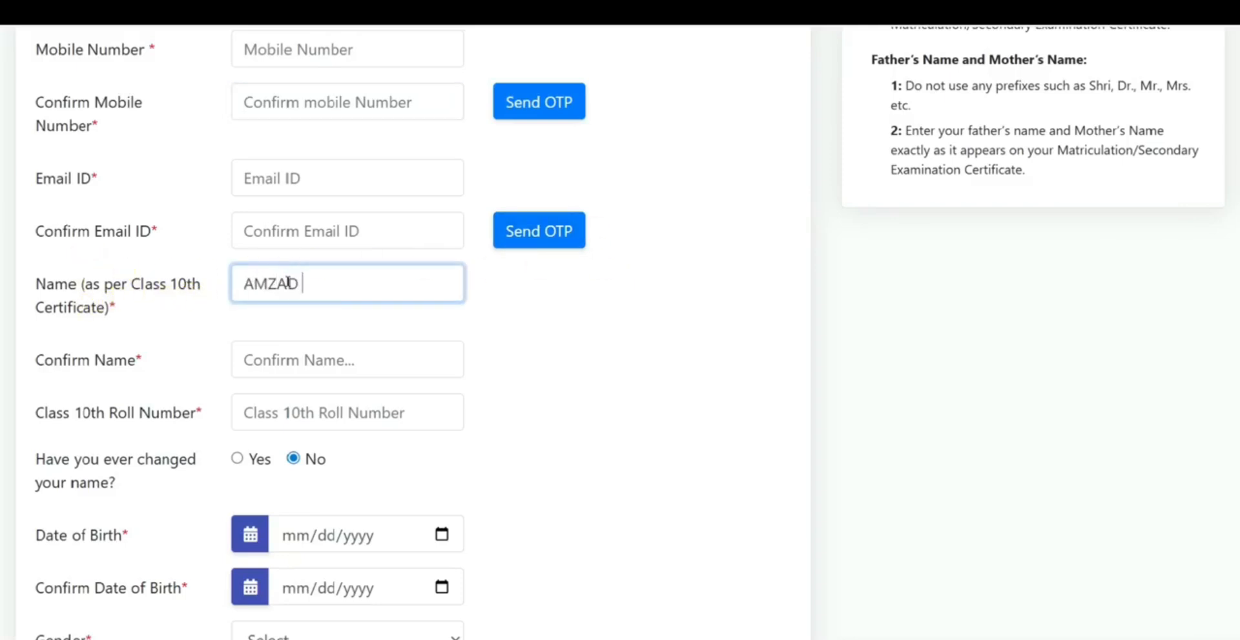
pyautogui.scroll(-5, 277, 281)
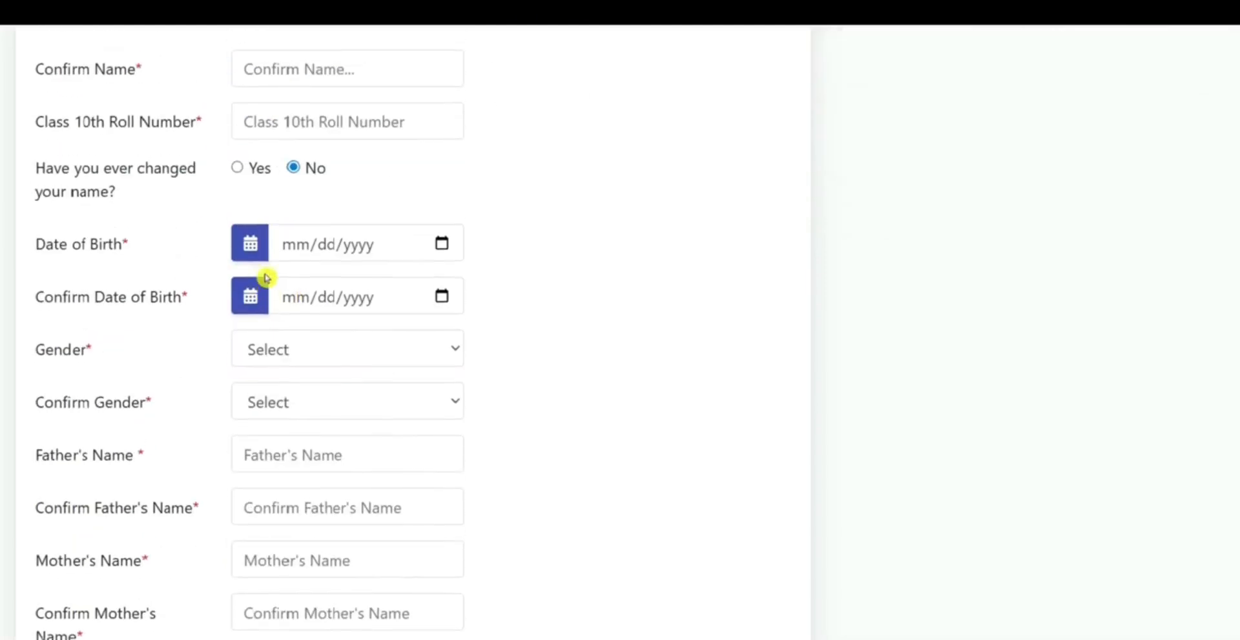
pyautogui.scroll(2, 266, 277)
pyautogui.click(288, 207)
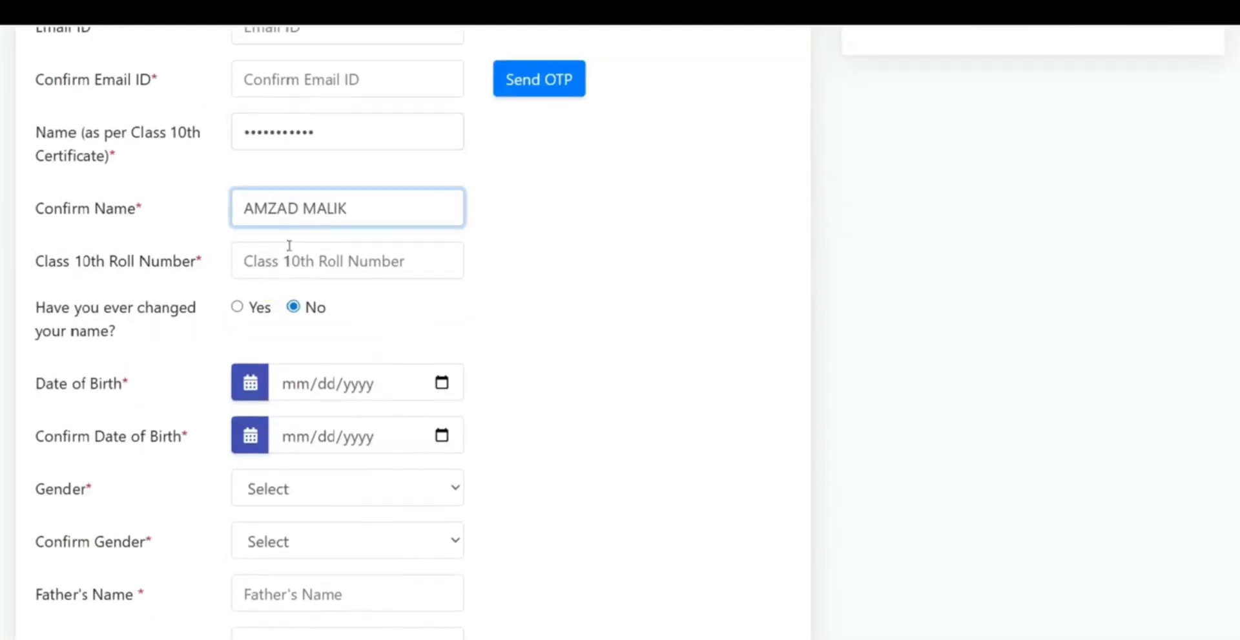
pyautogui.click(286, 252)
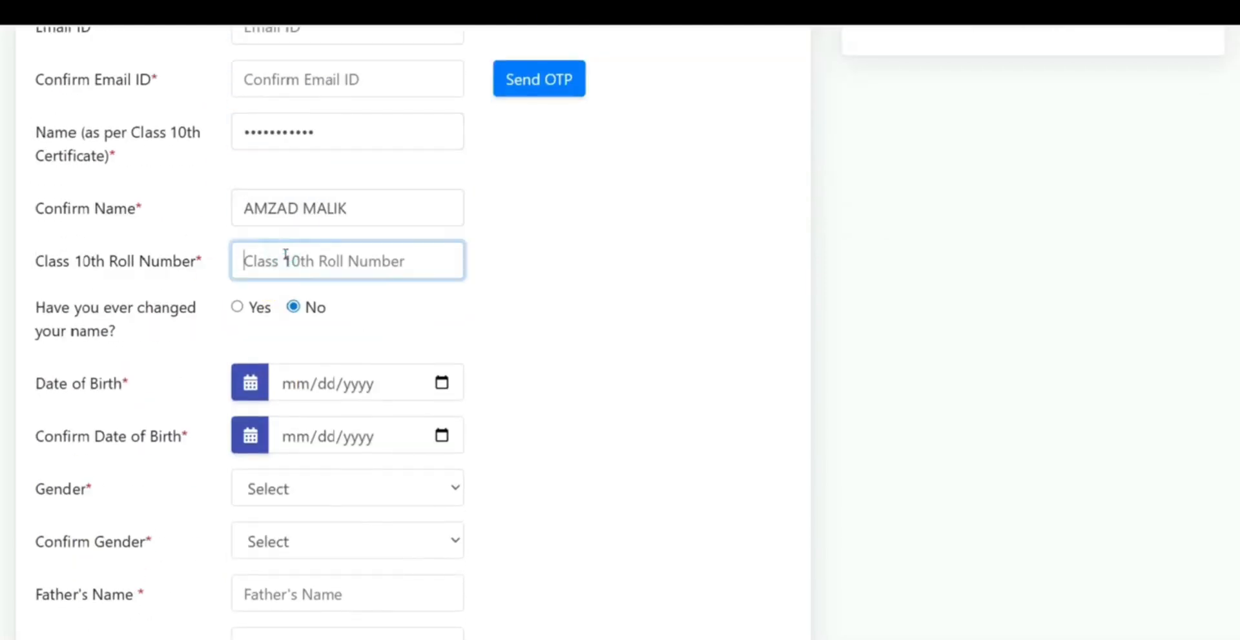
pyautogui.scroll(-2, 368, 267)
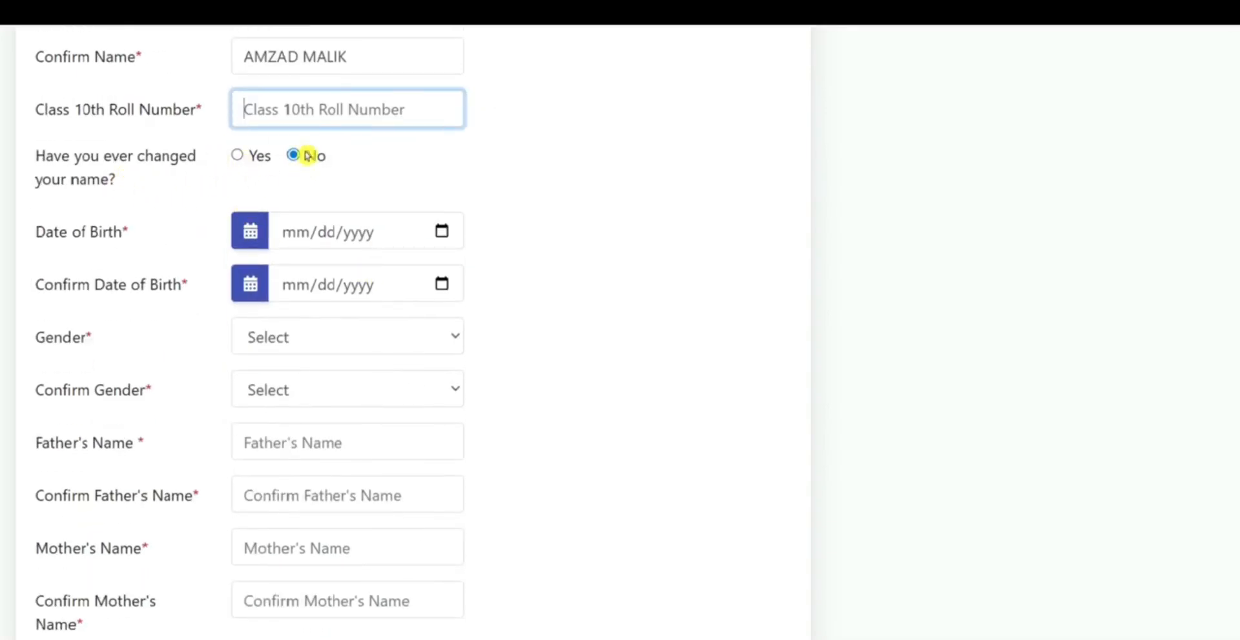
pyautogui.click(301, 232)
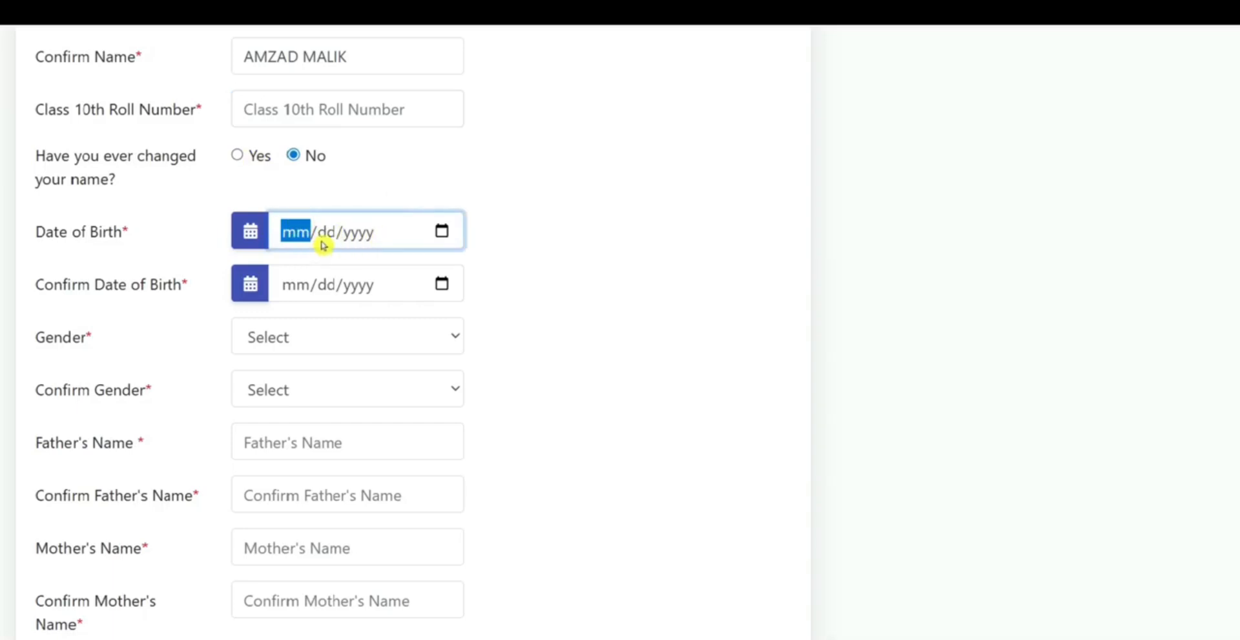
pyautogui.click(442, 231)
pyautogui.click(360, 270)
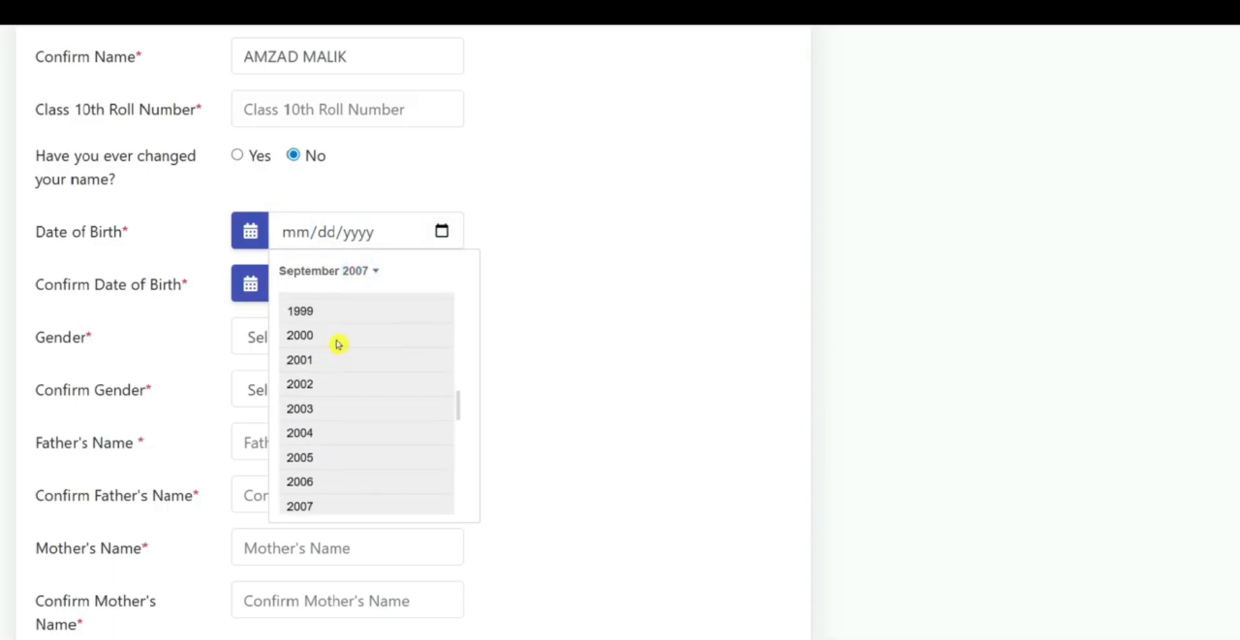
pyautogui.scroll(2, 318, 344)
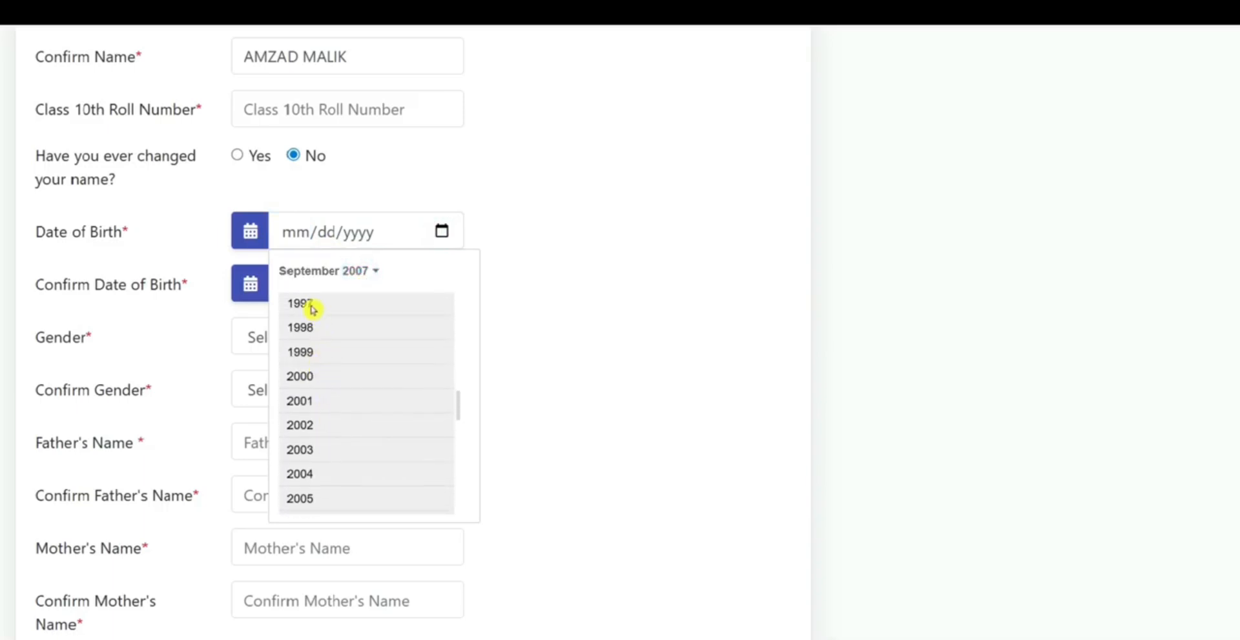
pyautogui.click(311, 305)
pyautogui.click(302, 366)
pyautogui.click(429, 333)
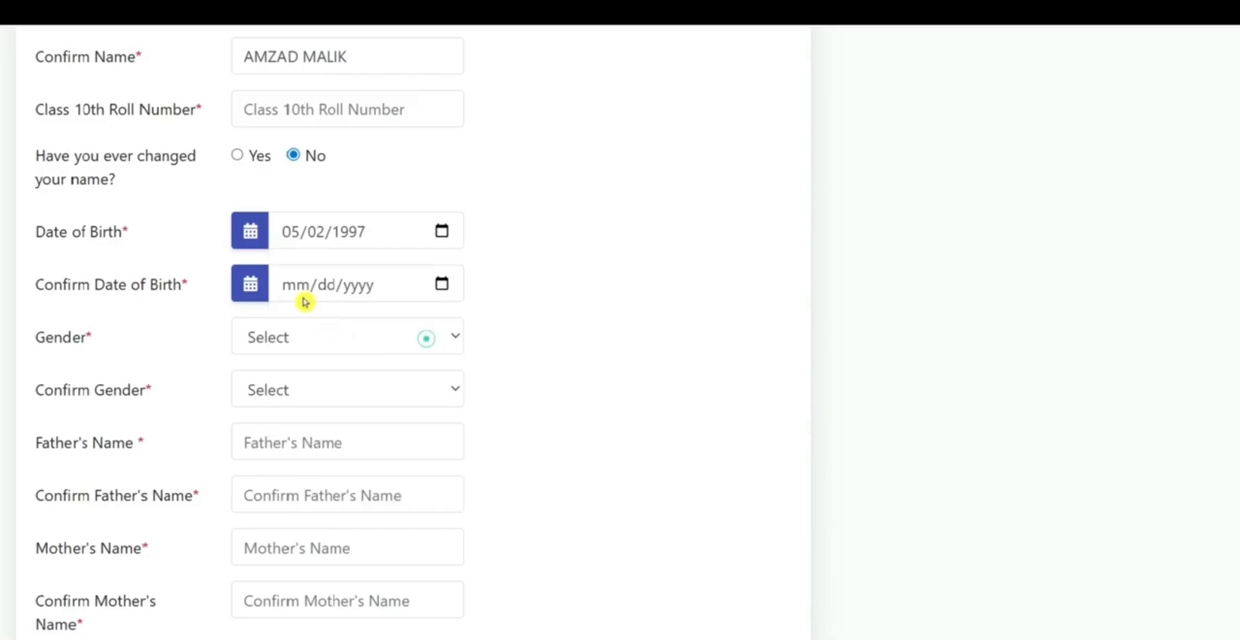
pyautogui.click(442, 284)
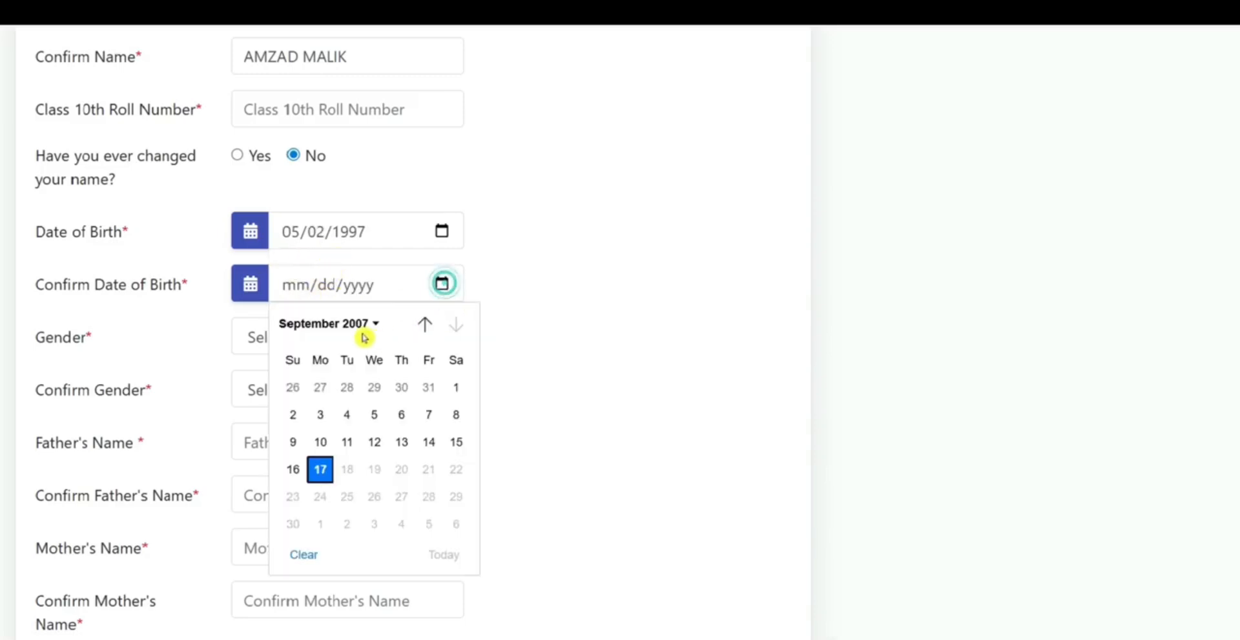
pyautogui.click(365, 323)
pyautogui.scroll(3, 329, 385)
pyautogui.click(320, 375)
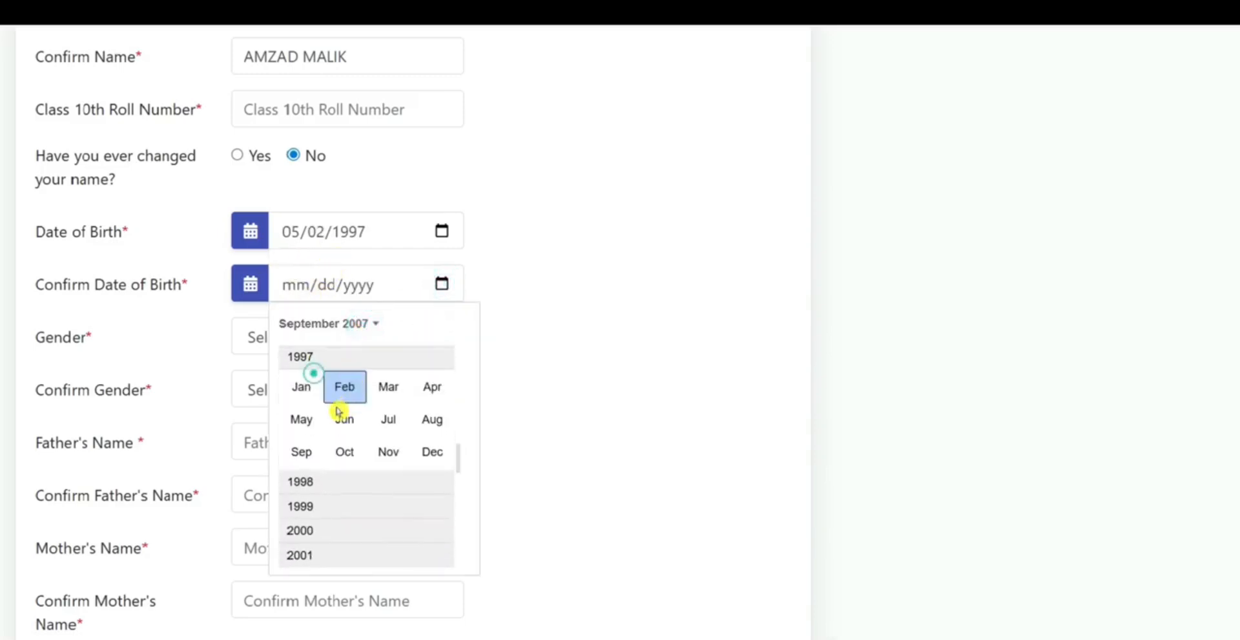
pyautogui.click(317, 418)
pyautogui.click(428, 387)
# Step: Set both Gender and Confirm Gender to Male
pyautogui.scroll(-2, 388, 284)
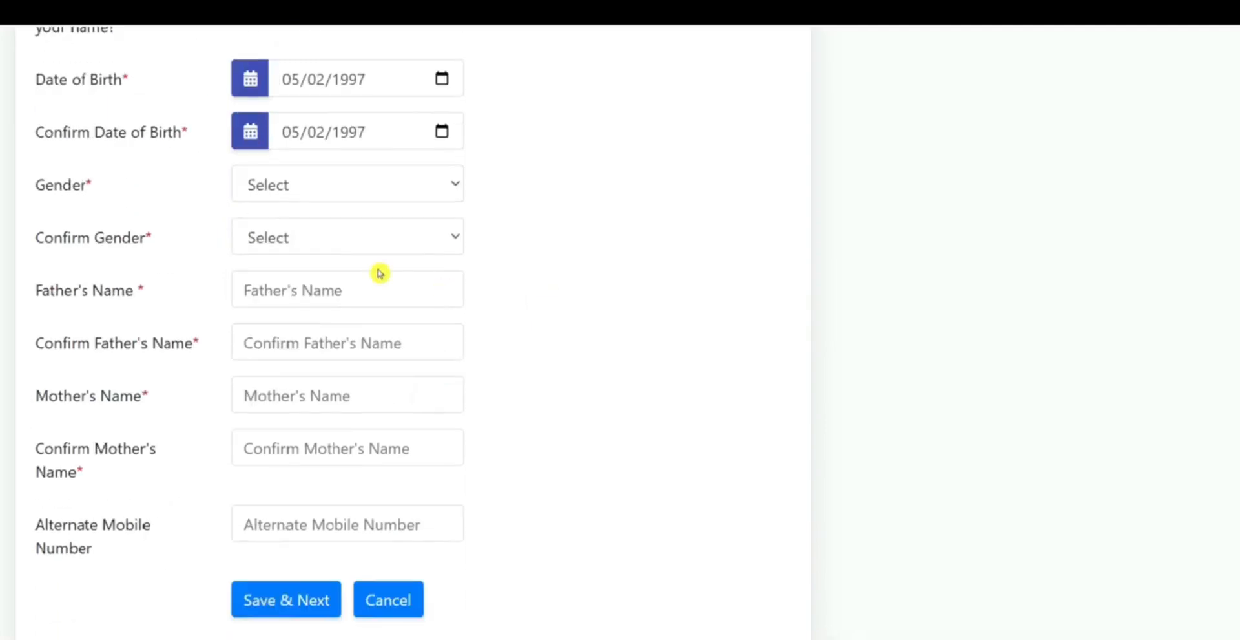
pyautogui.click(287, 202)
pyautogui.click(269, 246)
pyautogui.click(293, 249)
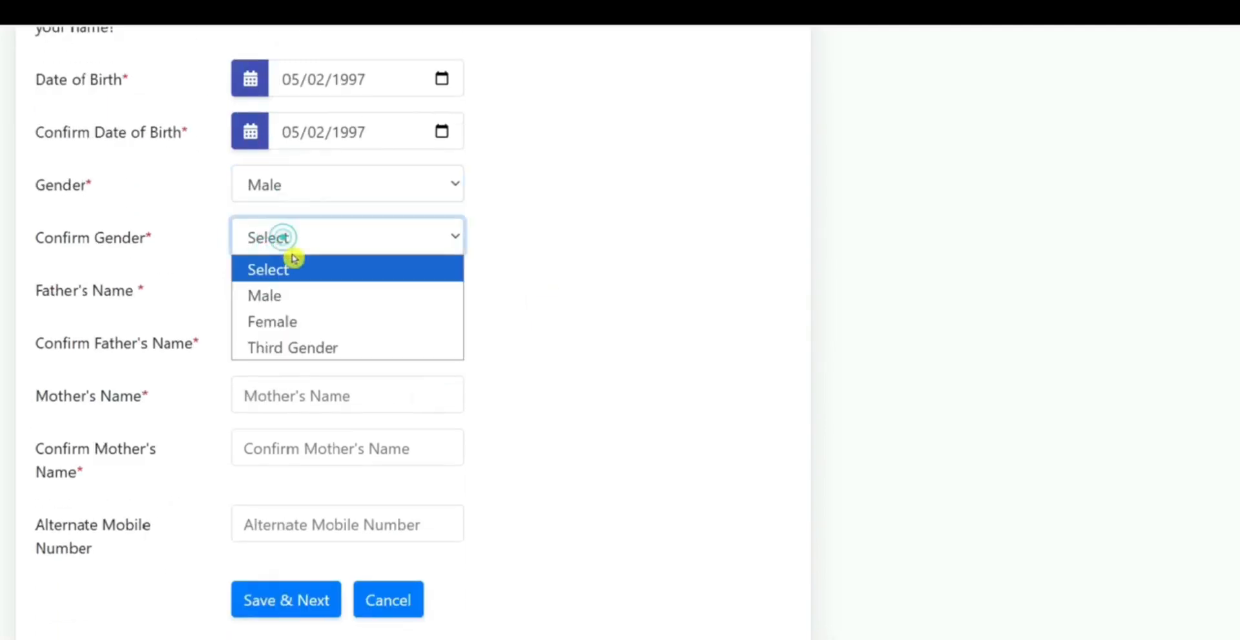
pyautogui.click(274, 294)
# Step: Go through the parent name and alternate mobile fields, then Save & Next
pyautogui.click(301, 292)
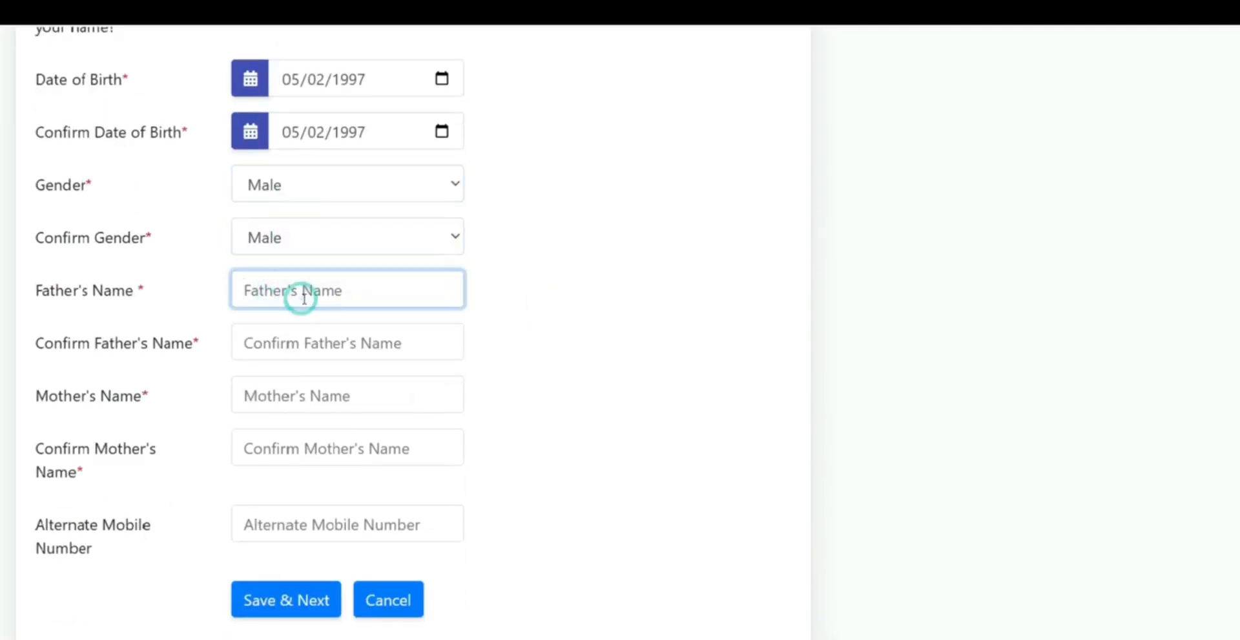
pyautogui.doubleClick(98, 350)
pyautogui.click(278, 339)
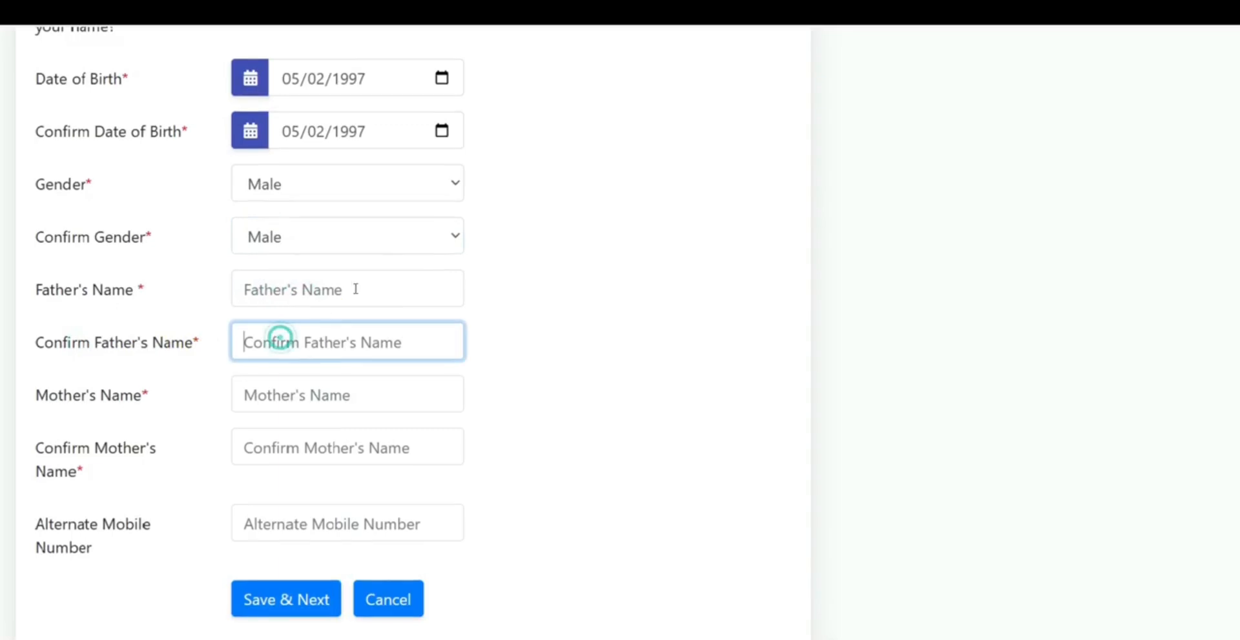
pyautogui.scroll(-1, 94, 319)
pyautogui.moveTo(94, 320); pyautogui.dragTo(235, 327)
pyautogui.click(245, 377)
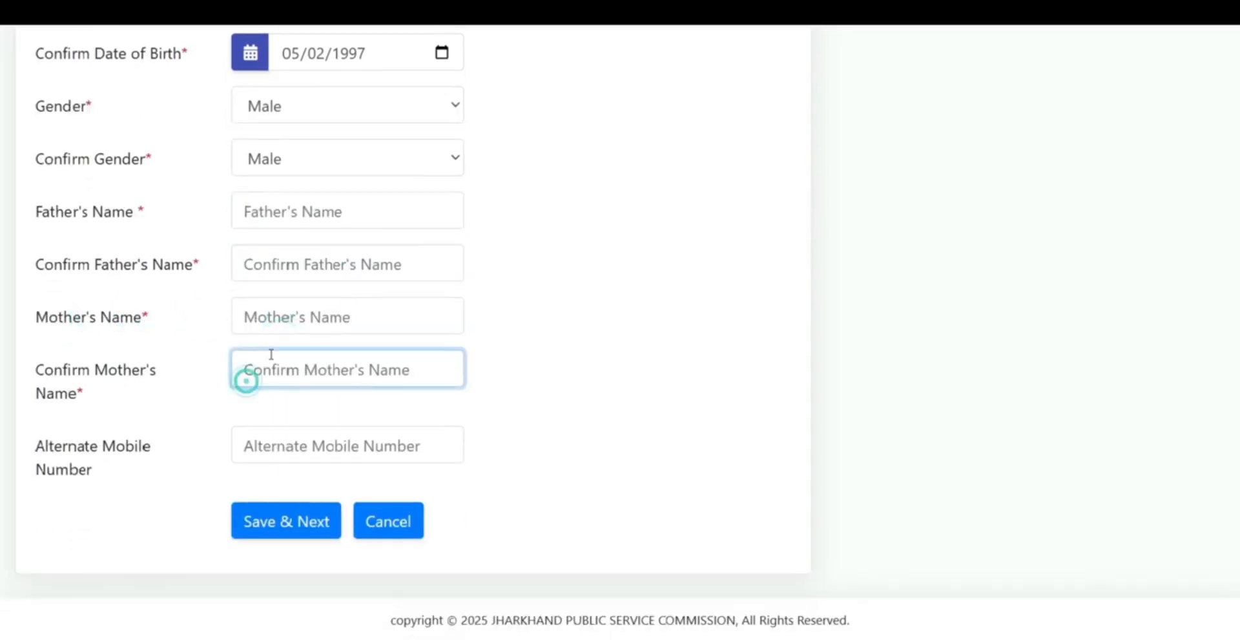
pyautogui.click(268, 445)
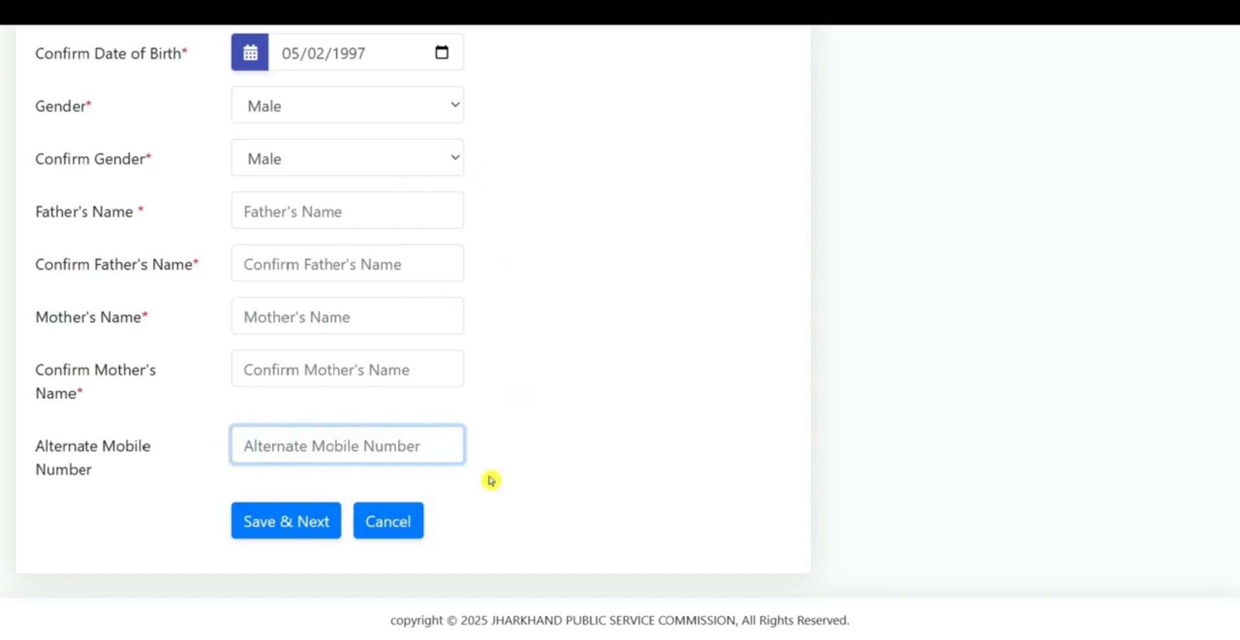
pyautogui.click(284, 532)
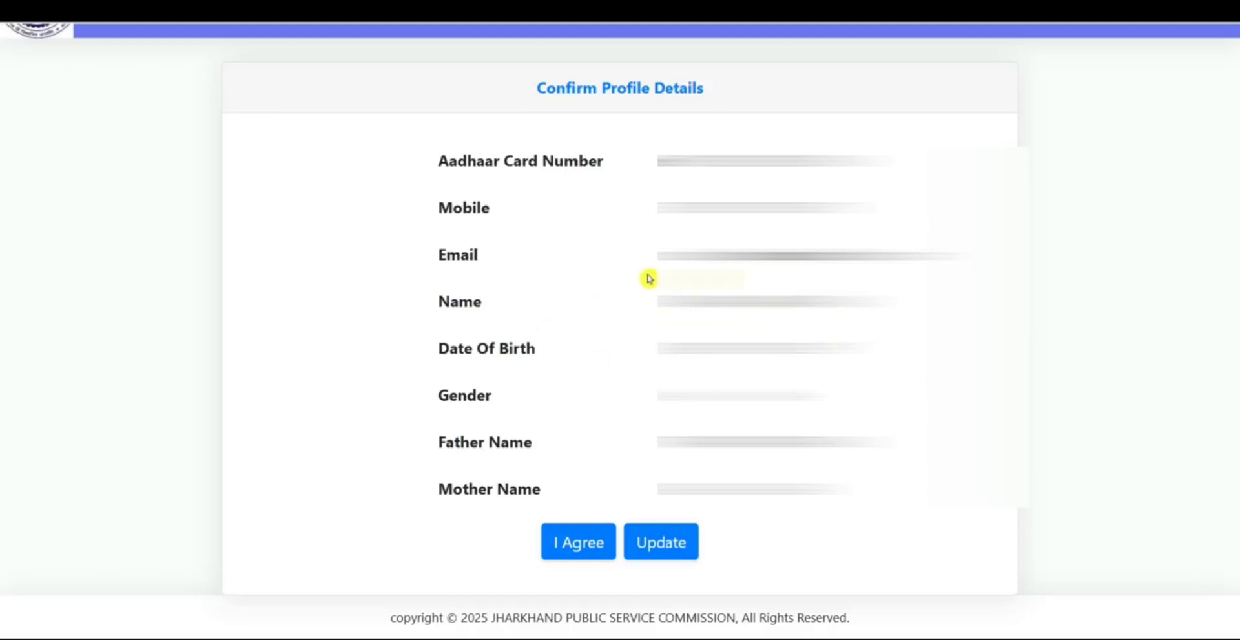
# Step: Agree to the profile details to generate the OTR and acknowledge the success page
pyautogui.click(589, 549)
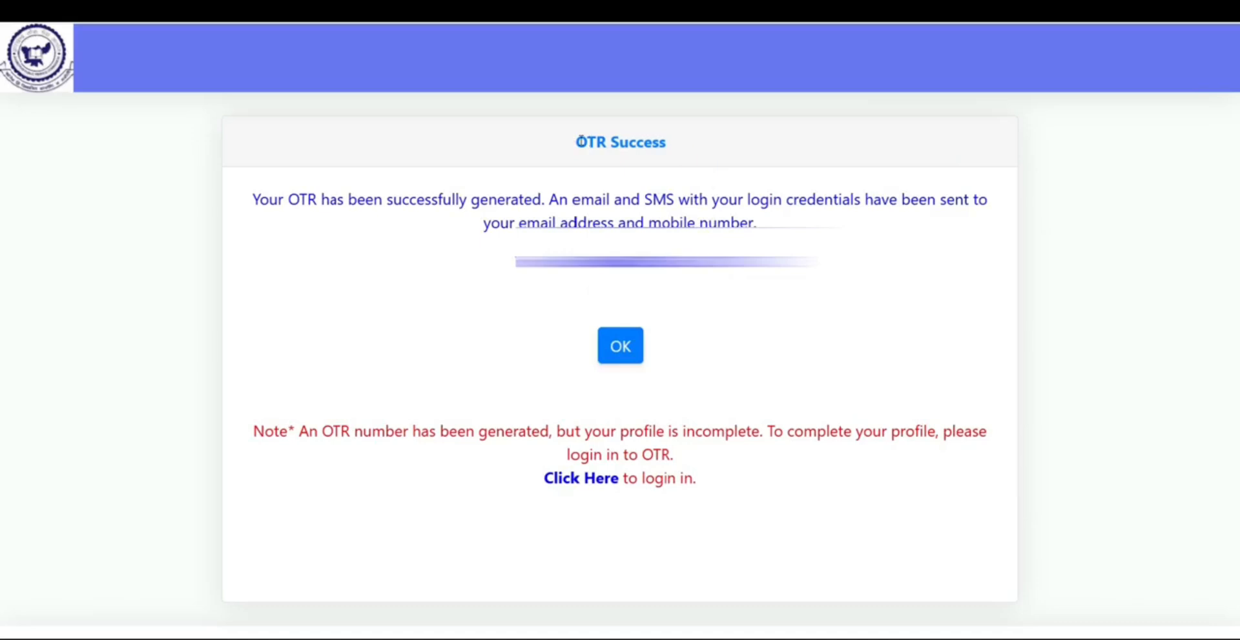
pyautogui.moveTo(581, 141); pyautogui.dragTo(684, 144)
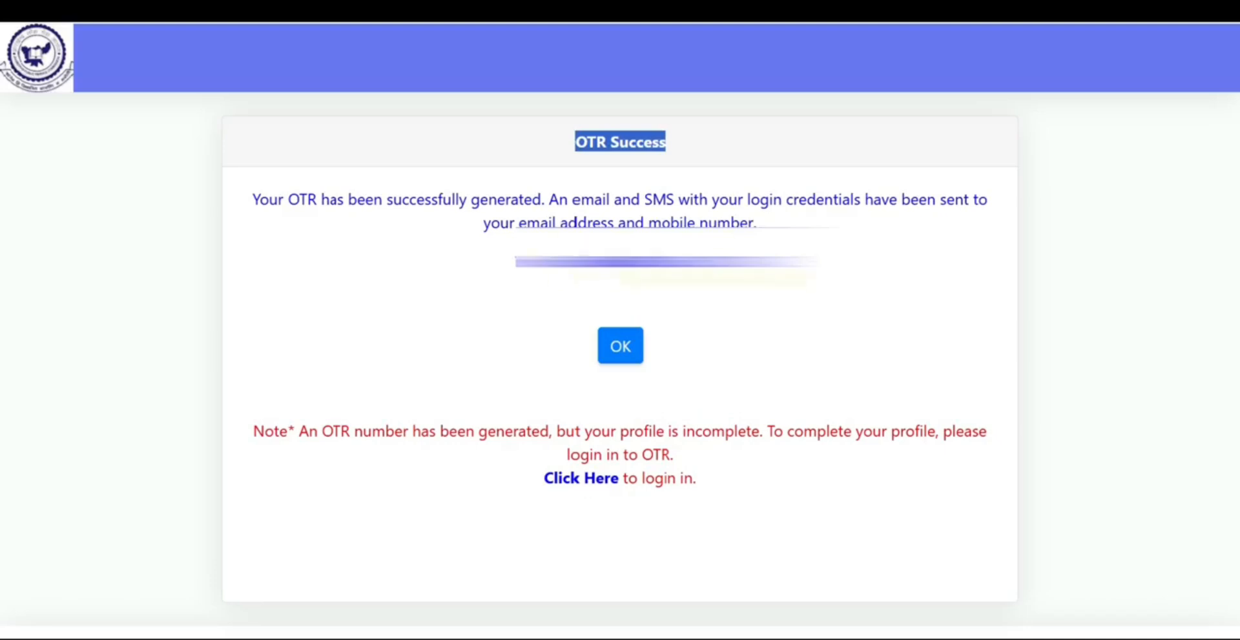
pyautogui.click(625, 357)
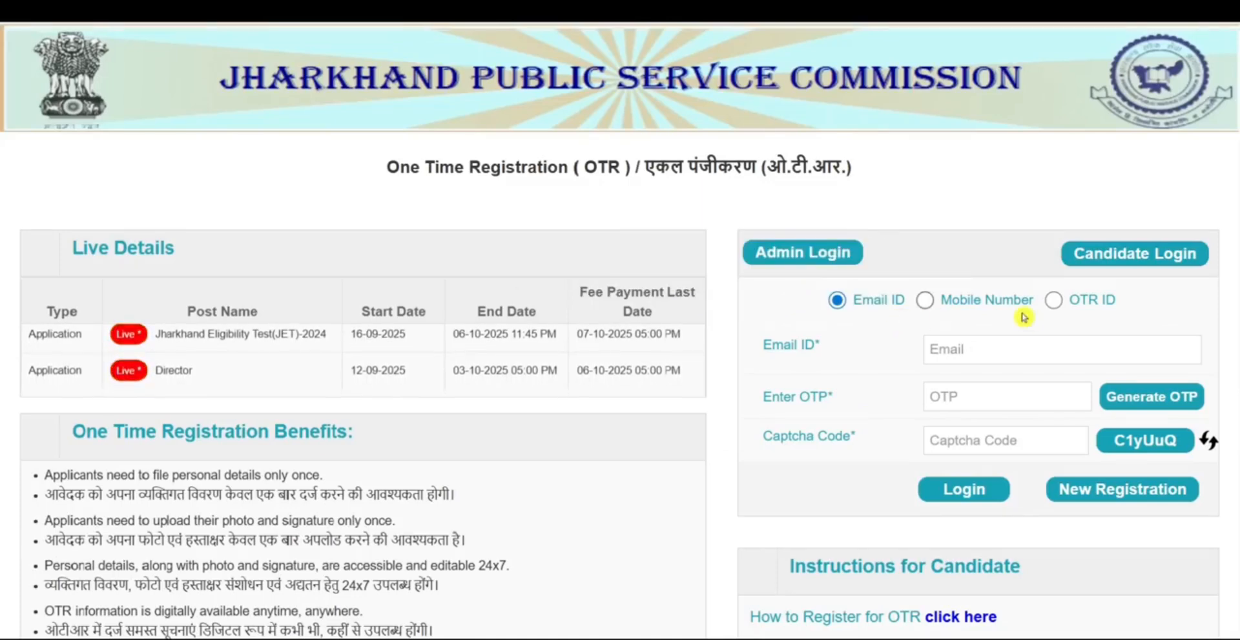
# Step: Log in using the mobile number, OTP and captcha code
pyautogui.click(977, 349)
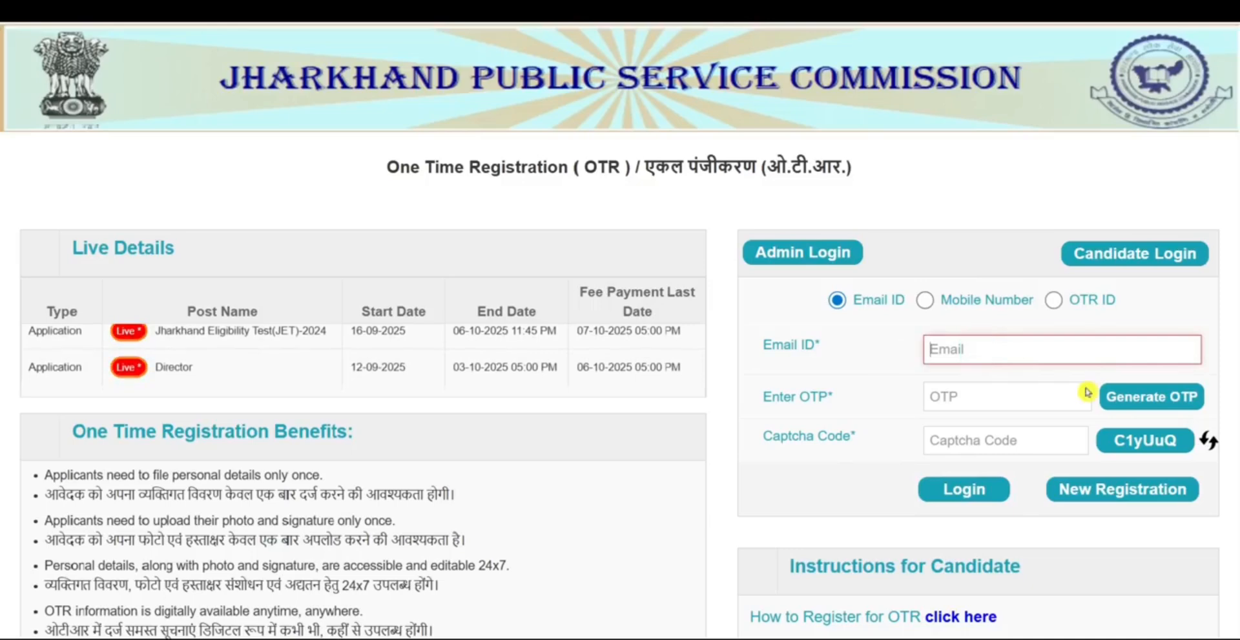
pyautogui.click(986, 395)
pyautogui.click(789, 509)
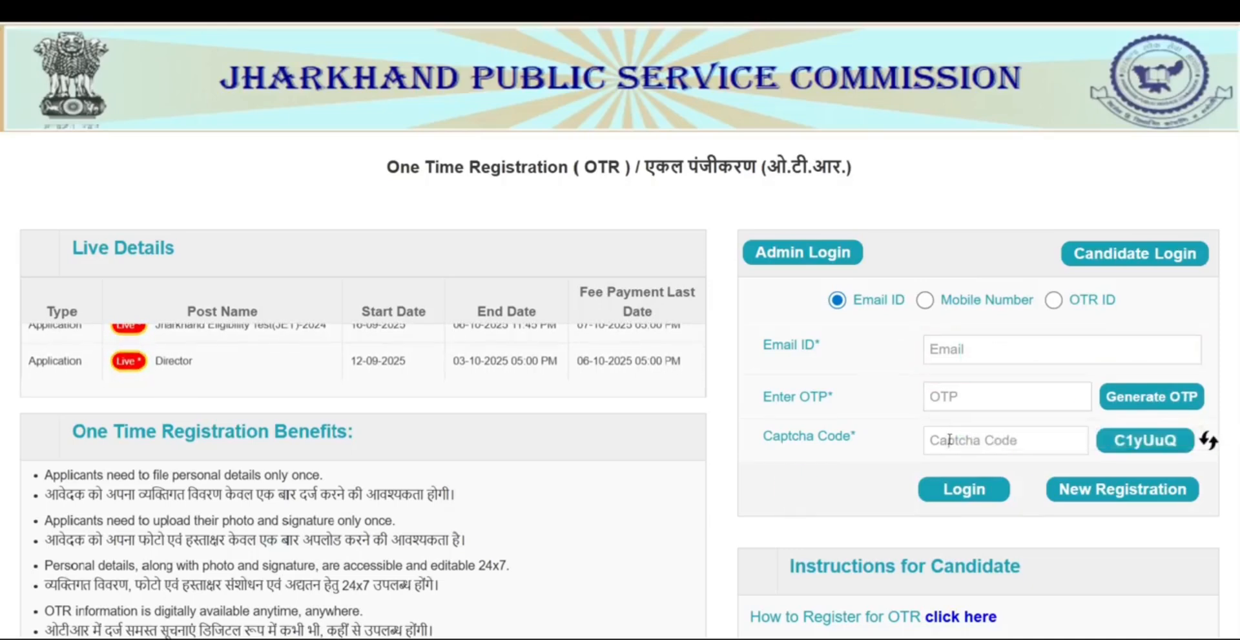
pyautogui.click(924, 301)
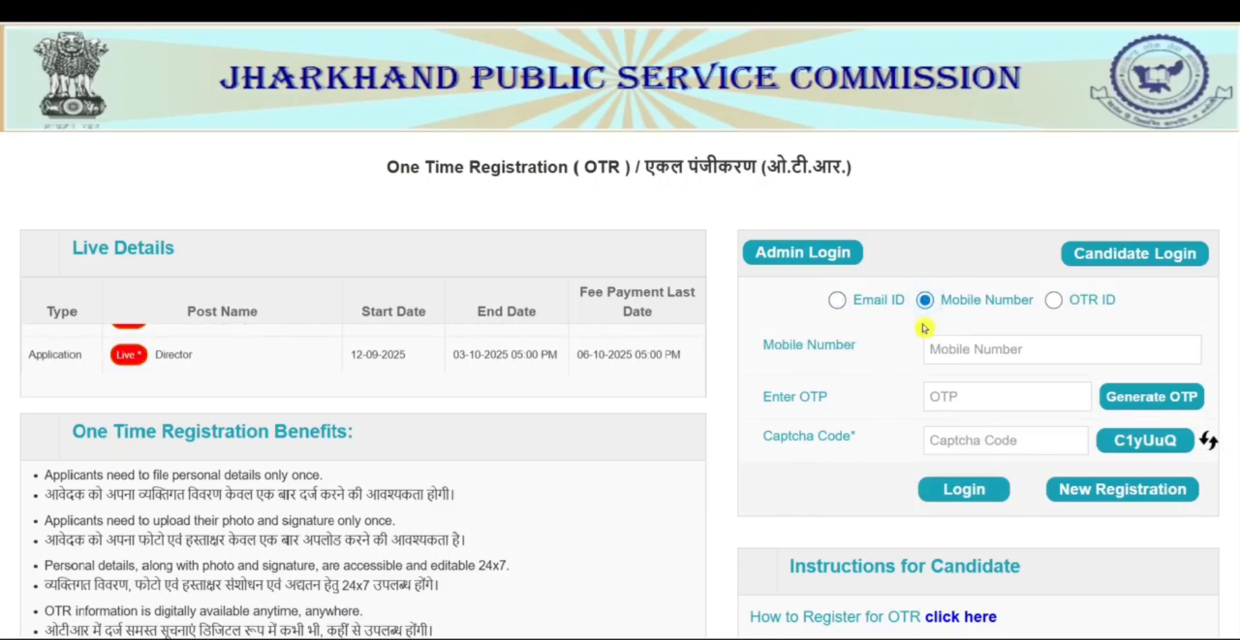
pyautogui.click(969, 349)
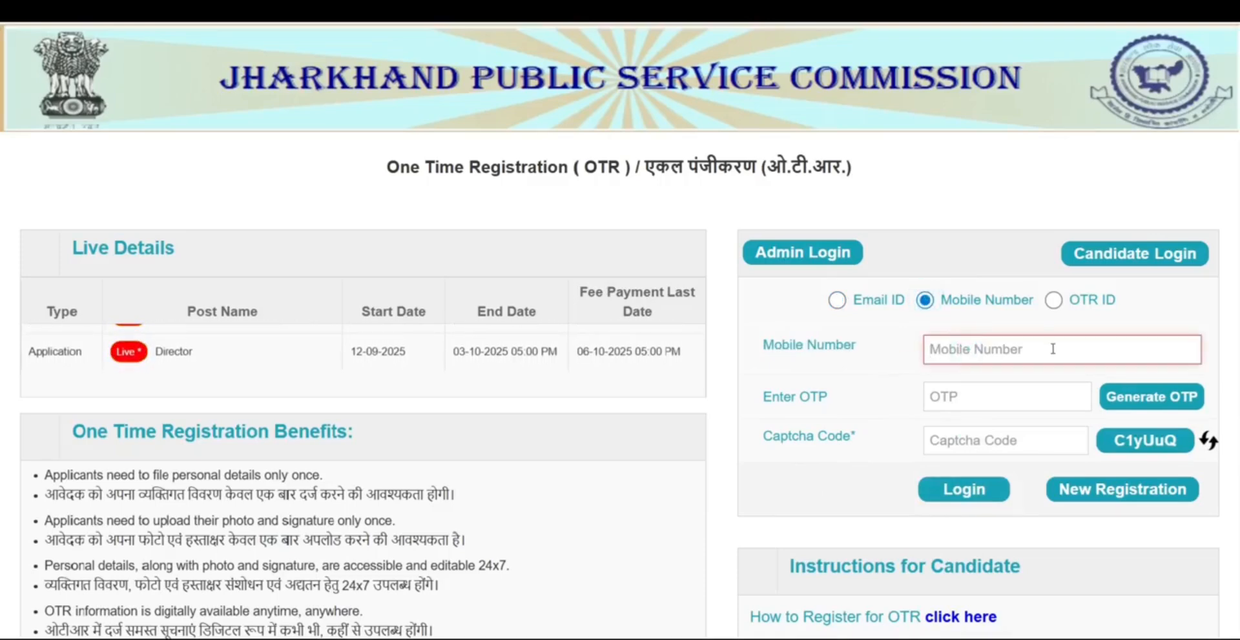
pyautogui.click(964, 397)
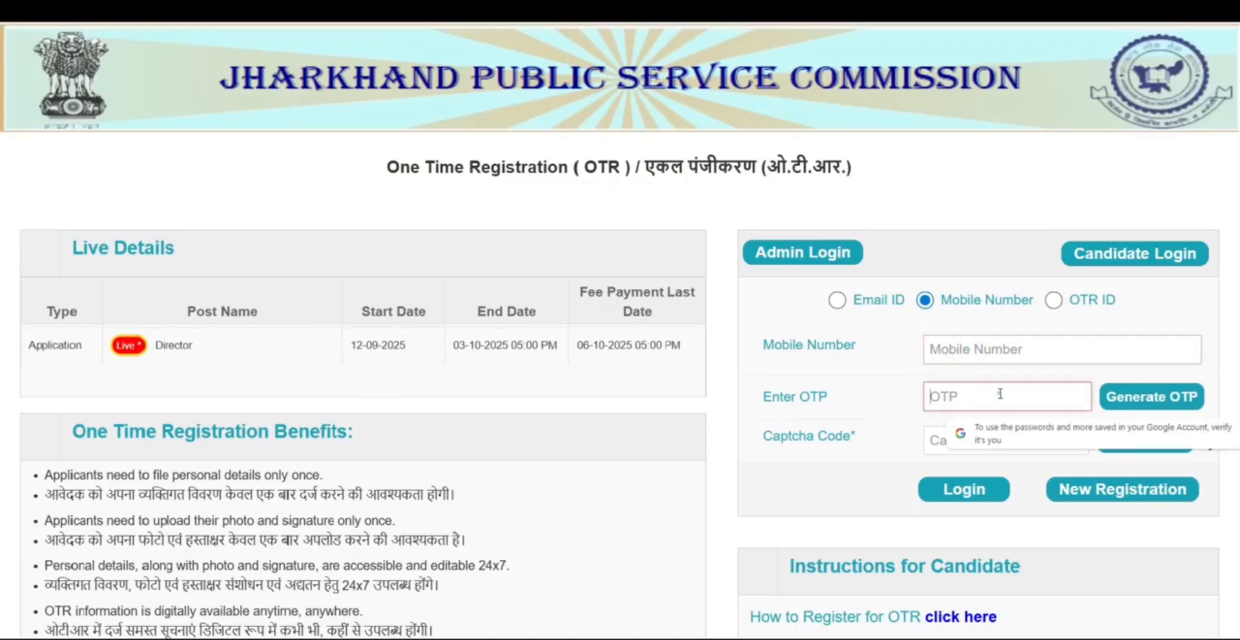
pyautogui.click(930, 438)
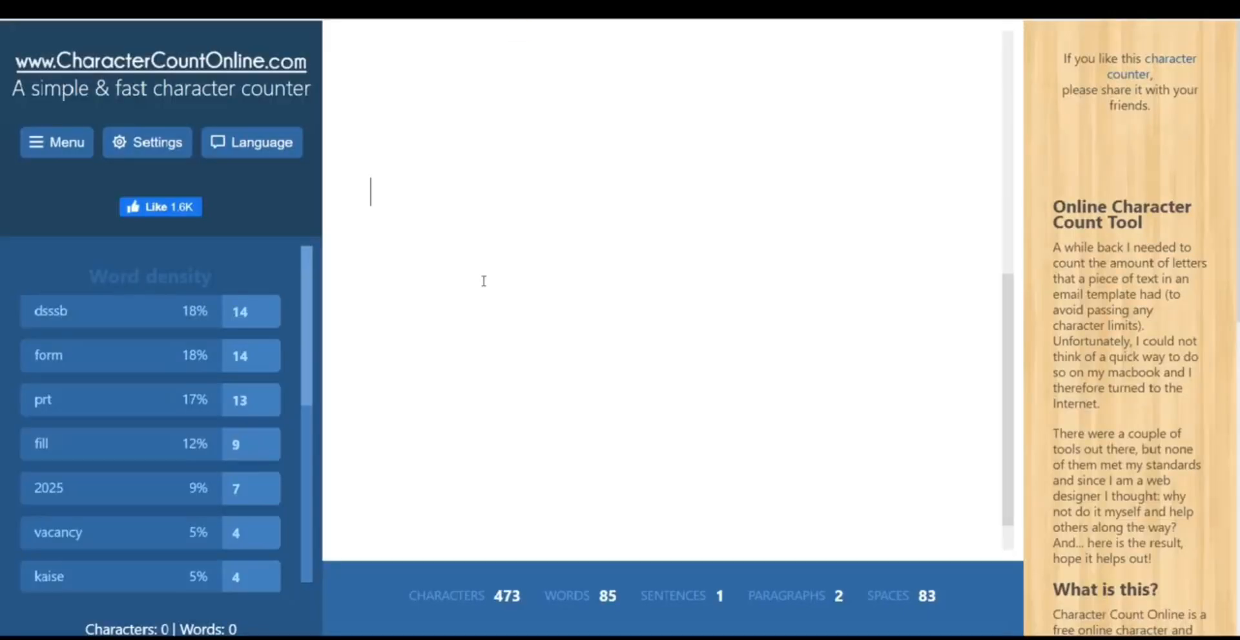
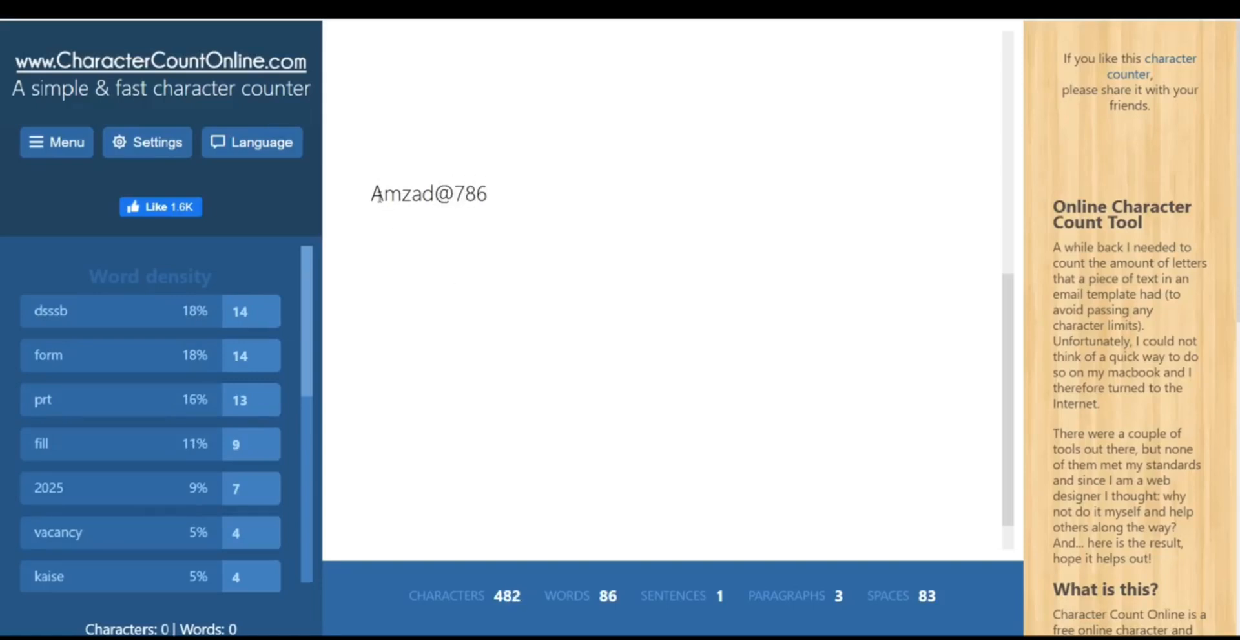
# Step: Enter the new password in the character counter to confirm it is 9 characters
pyautogui.moveTo(380, 196); pyautogui.dragTo(515, 194)
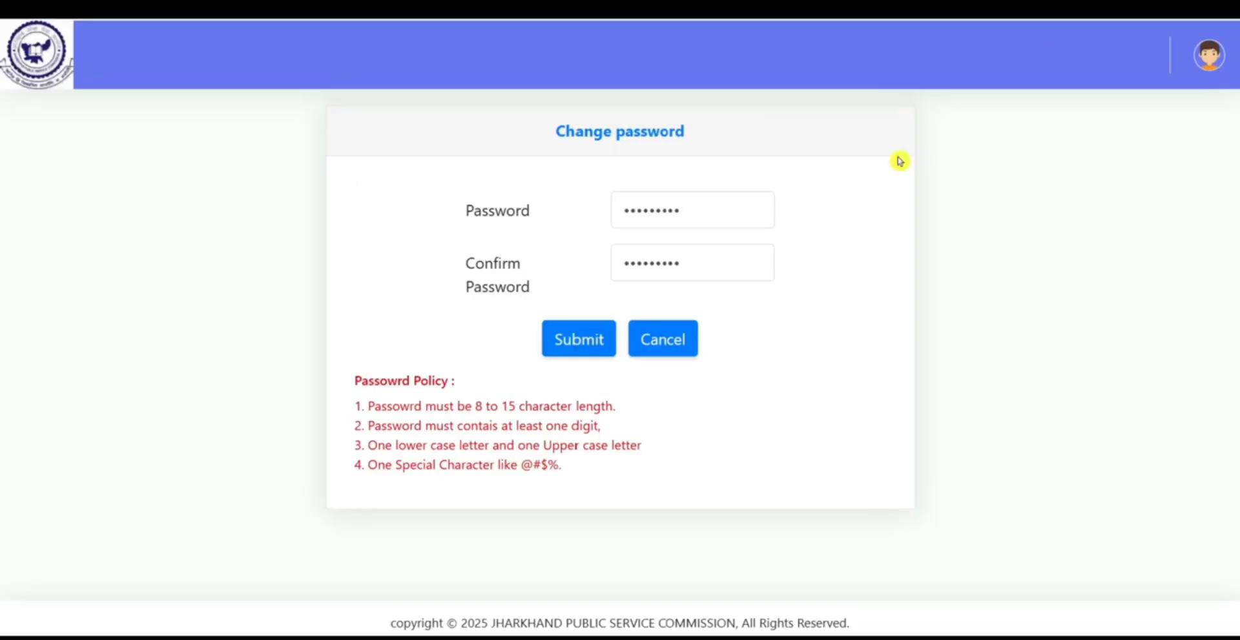
# Step: Submit the new password and acknowledge the 'Password changed successfully' message
pyautogui.click(610, 337)
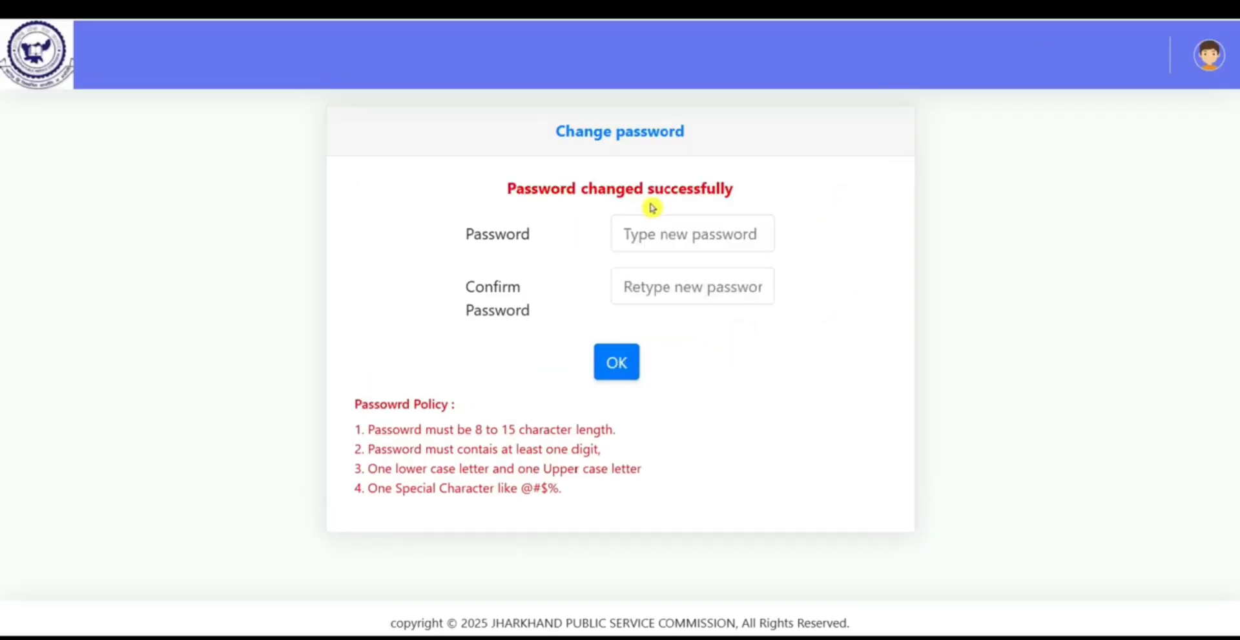
pyautogui.click(615, 360)
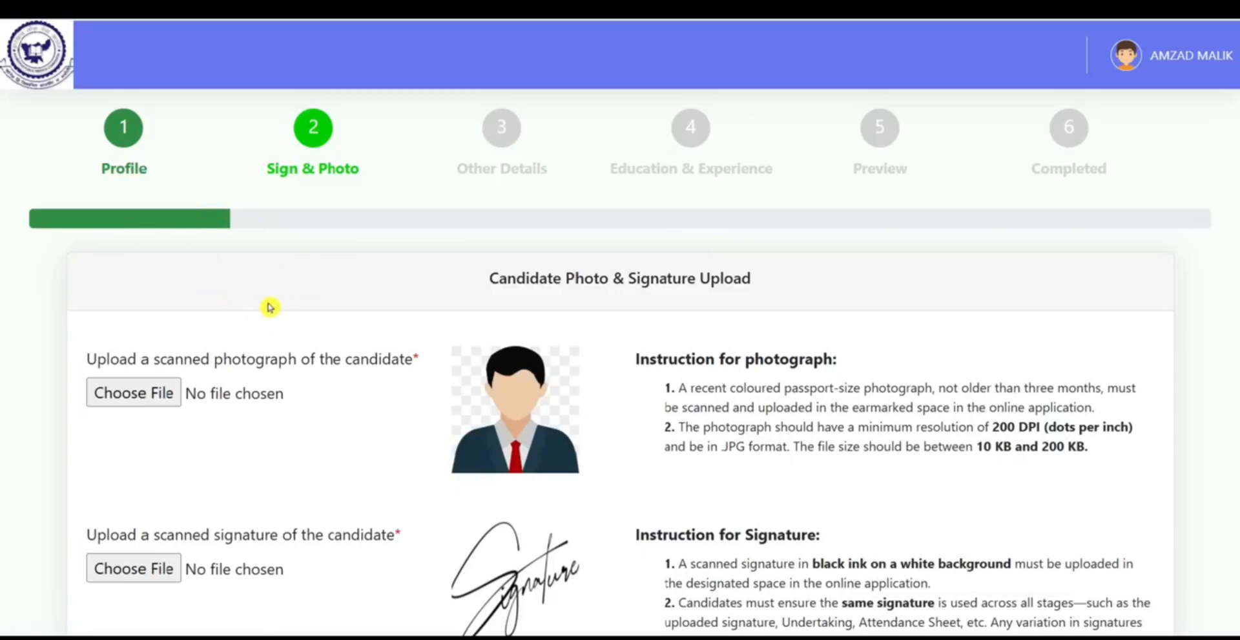
pyautogui.scroll(-4, 343, 402)
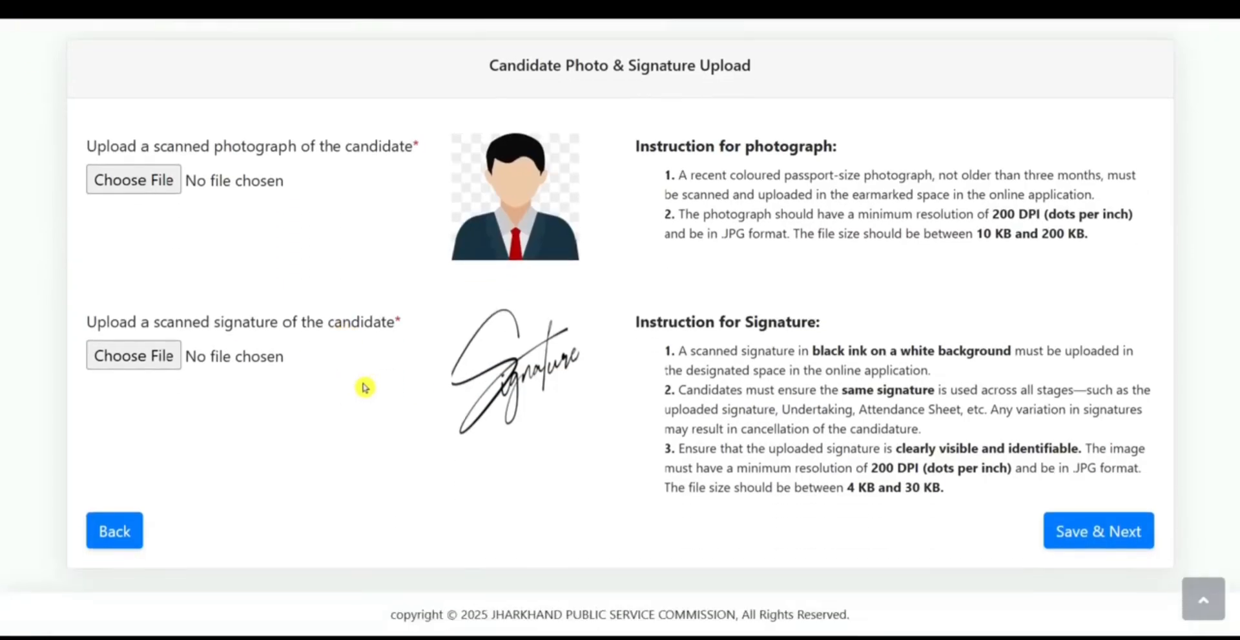
pyautogui.doubleClick(732, 234)
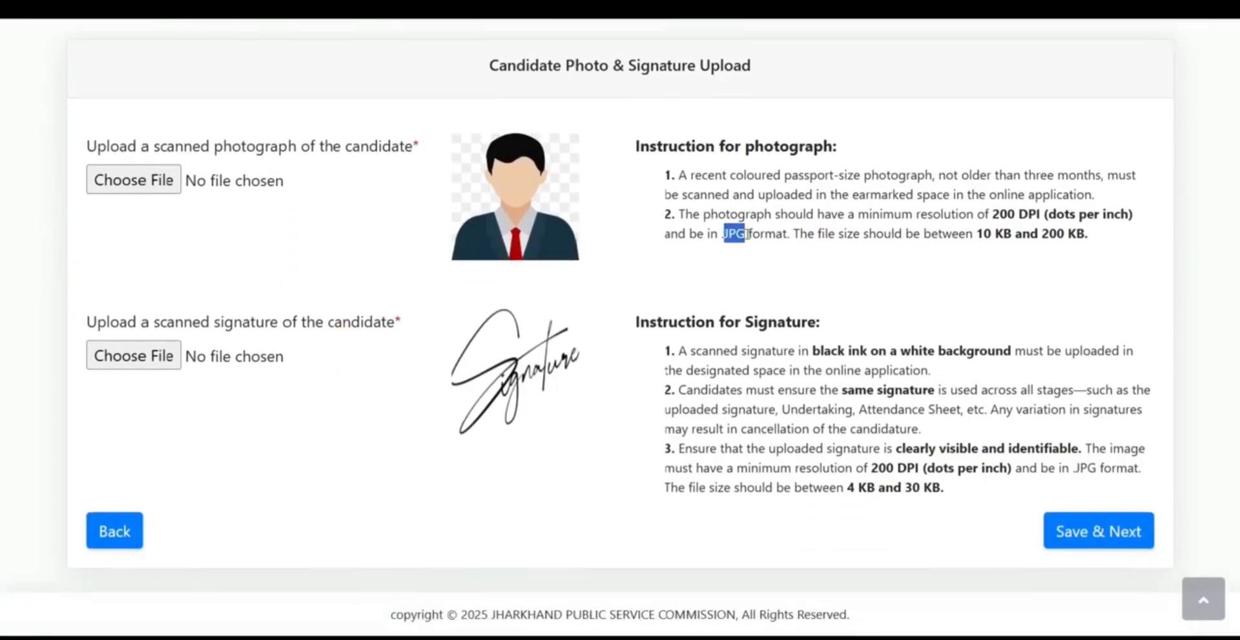
pyautogui.moveTo(984, 235); pyautogui.dragTo(1089, 233)
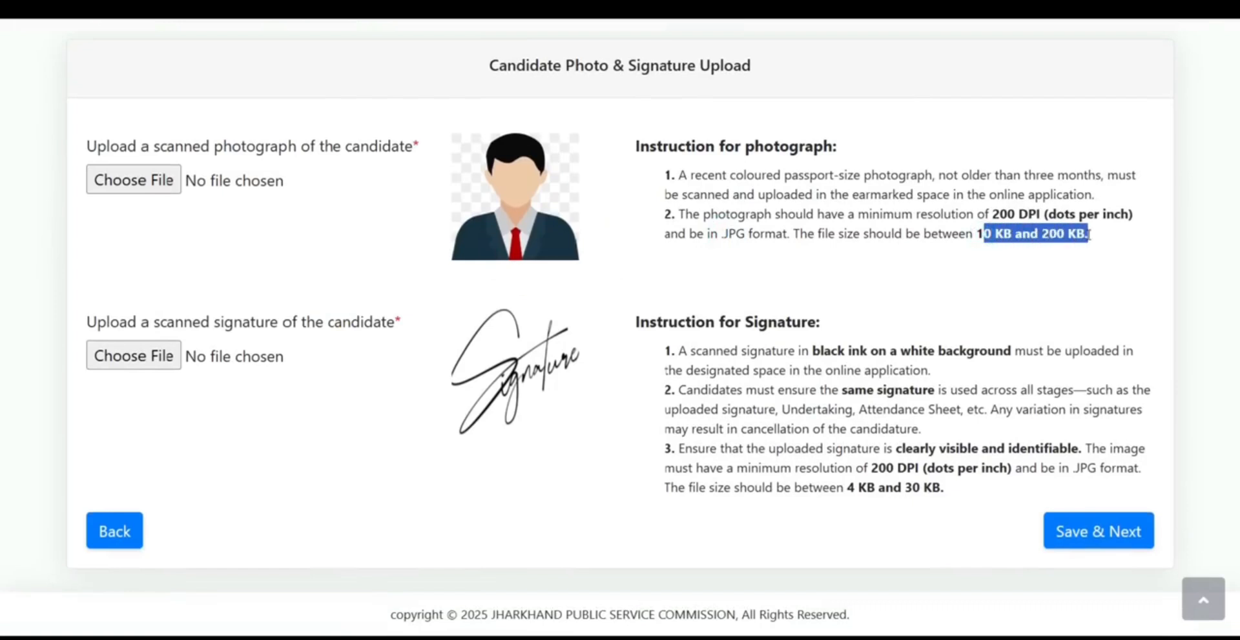
pyautogui.moveTo(1018, 176); pyautogui.dragTo(1057, 176)
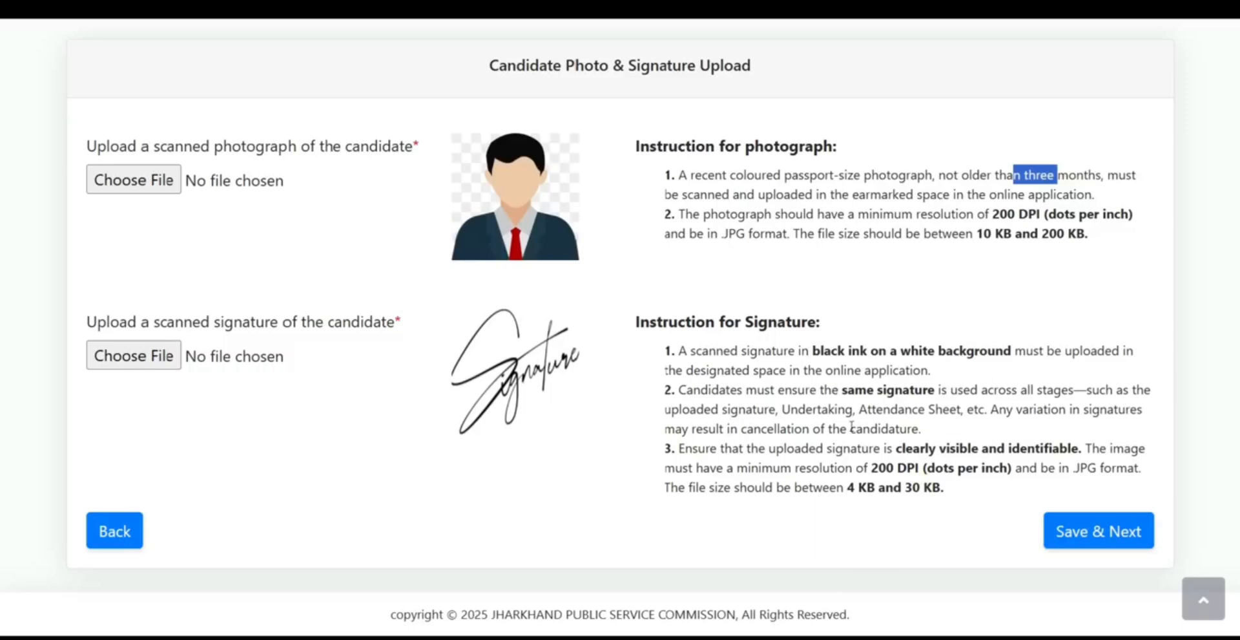
# Step: Attach 100KBPassport.jpg from Dummy Photos as the candidate photo
pyautogui.click(139, 180)
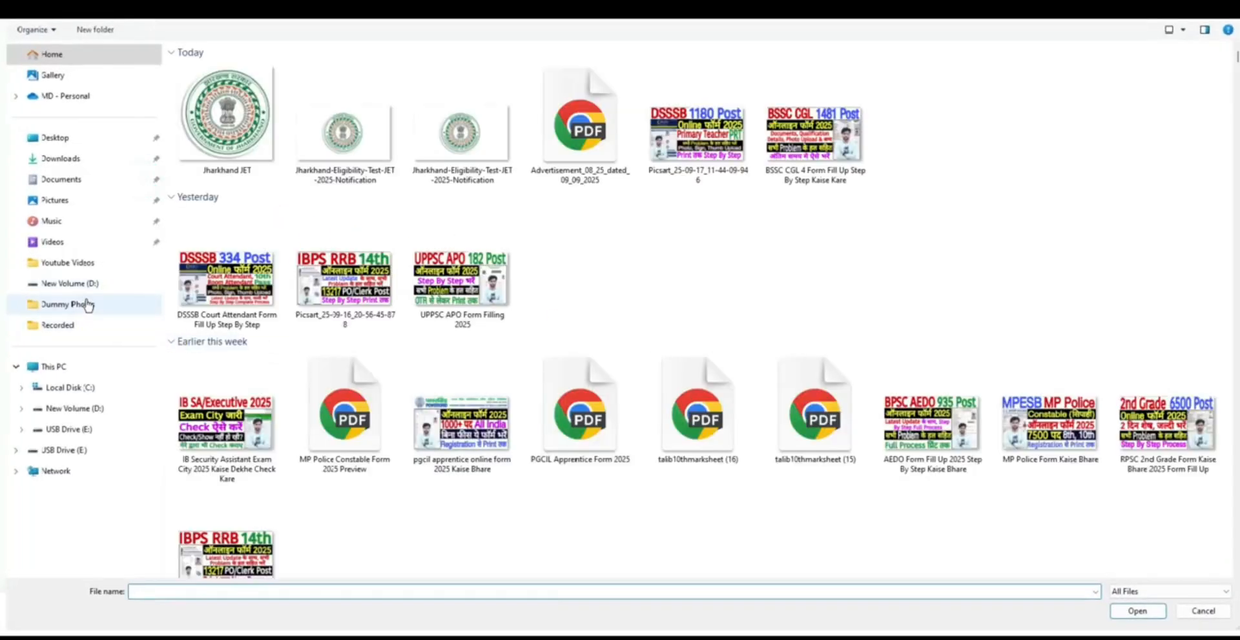
pyautogui.click(88, 306)
pyautogui.click(824, 340)
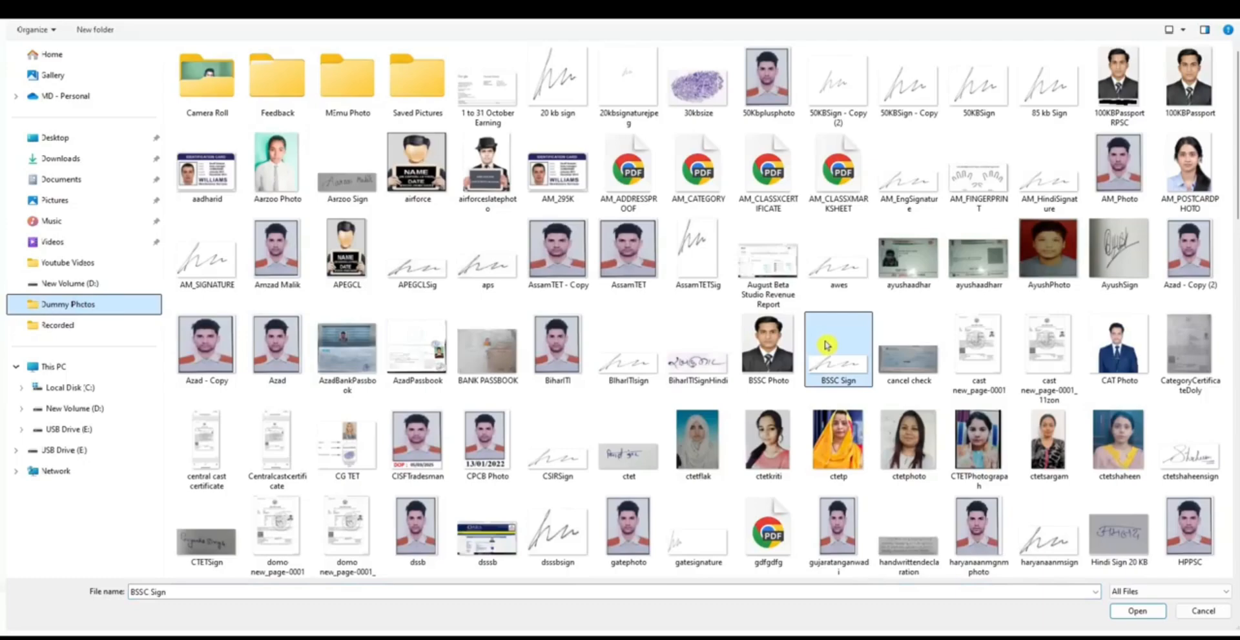
pyautogui.click(1179, 111)
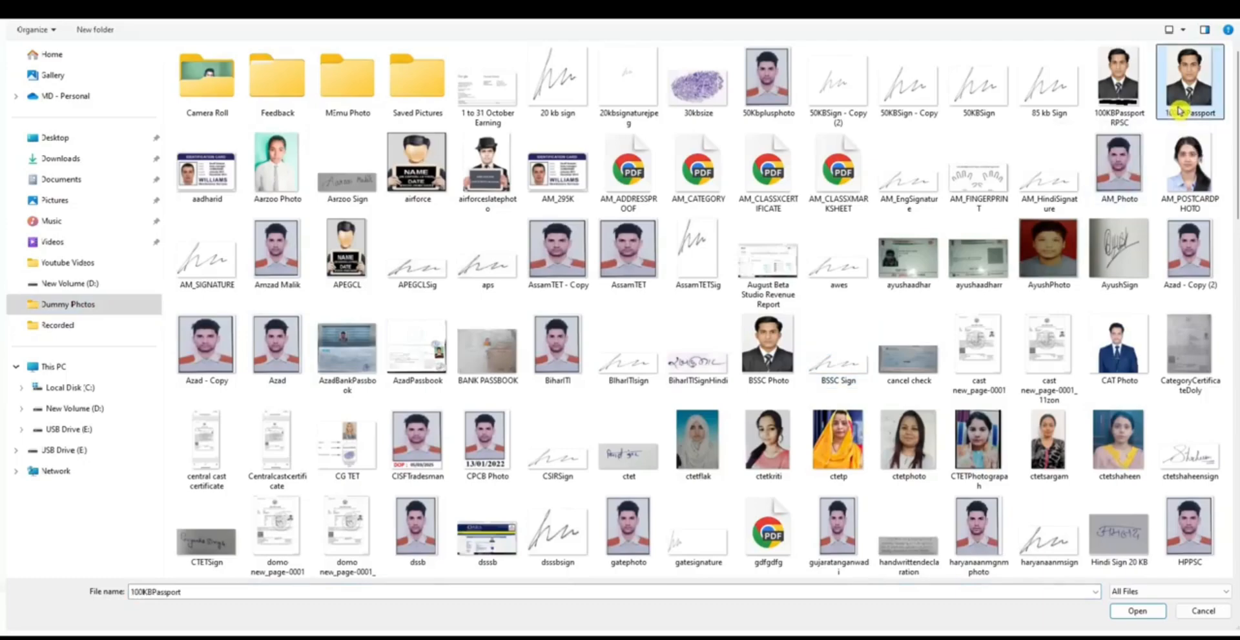
pyautogui.click(1124, 610)
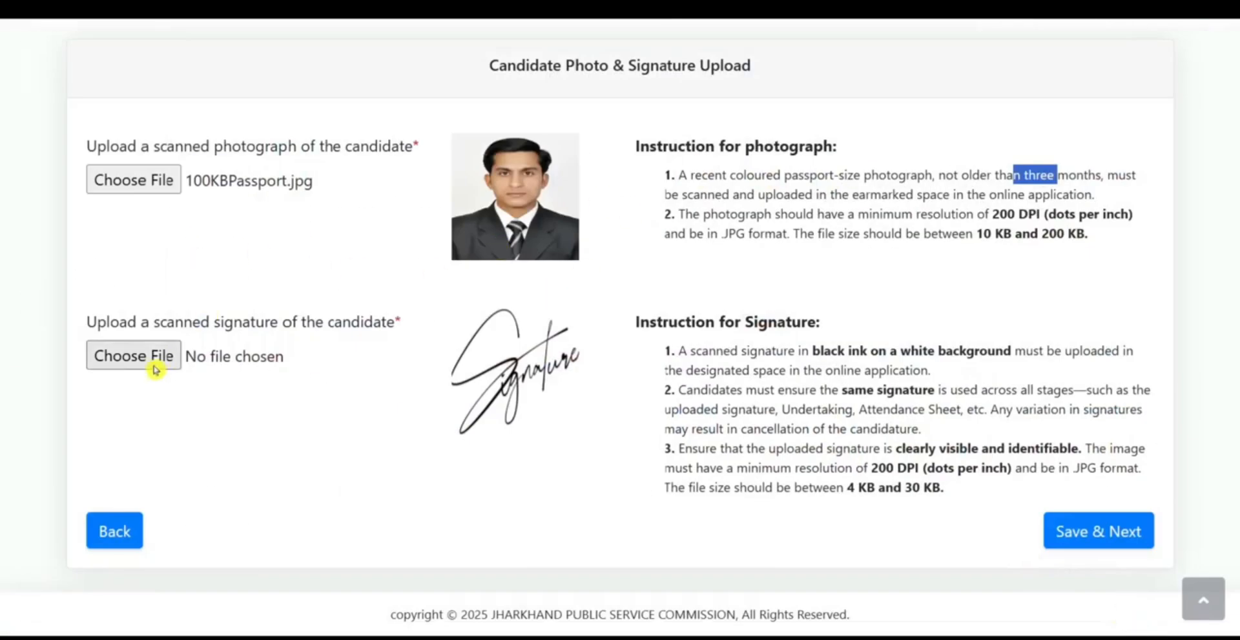
# Step: Attach Signature.jpg as the signature and save the uploads
pyautogui.click(143, 359)
pyautogui.click(747, 390)
pyautogui.scroll(-15, 748, 391)
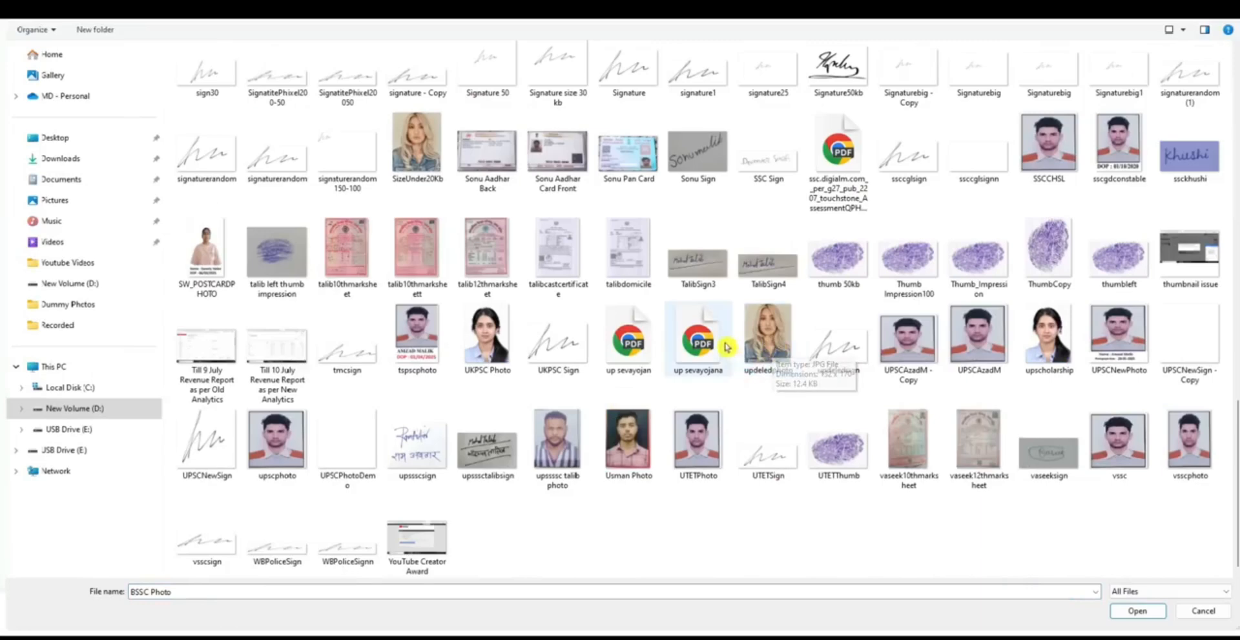
pyautogui.click(632, 87)
pyautogui.click(1136, 610)
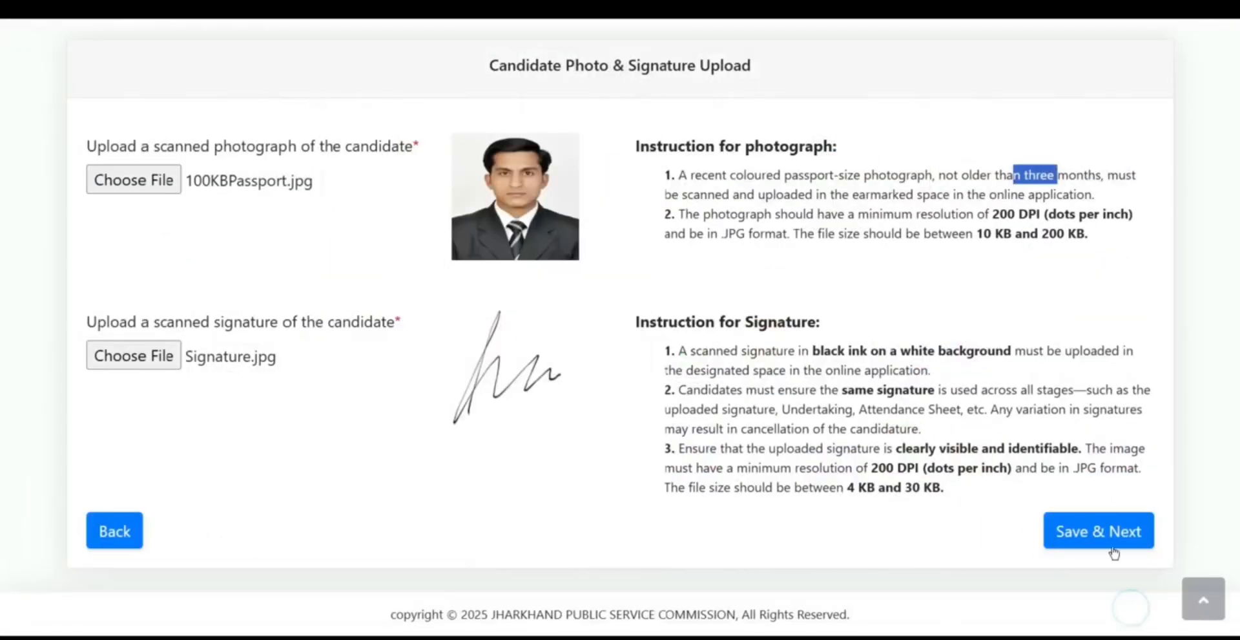
pyautogui.click(1117, 531)
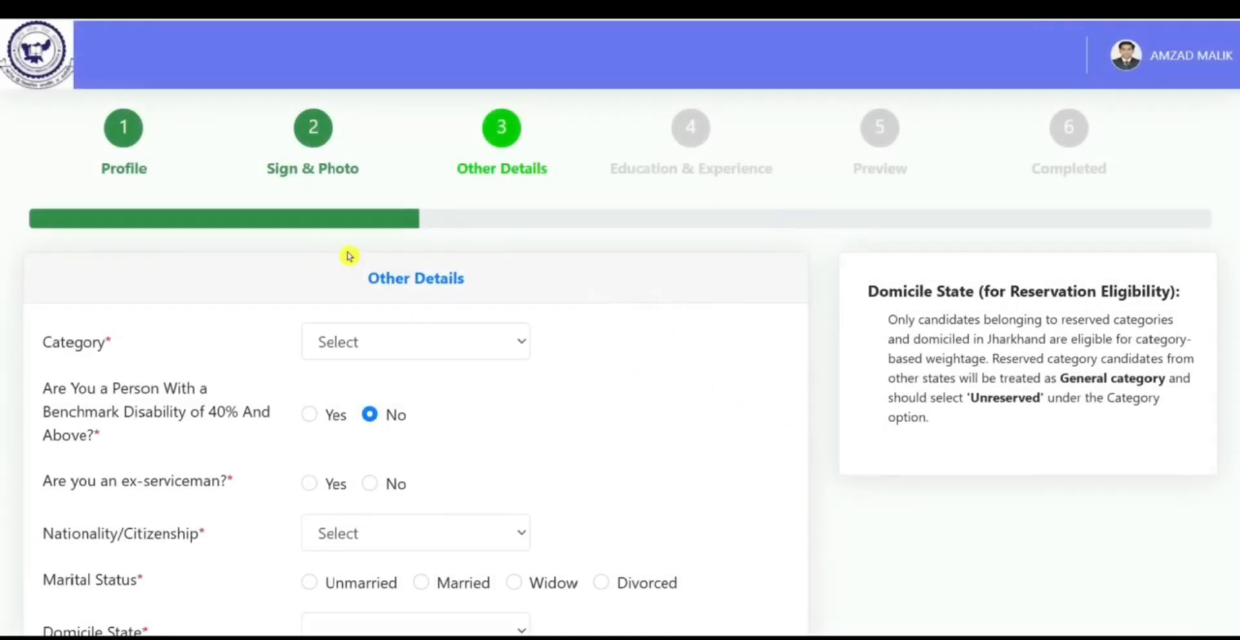
# Step: Set Category to SC and answer No to disability and ex-serviceman
pyautogui.scroll(-2, 387, 284)
pyautogui.click(360, 189)
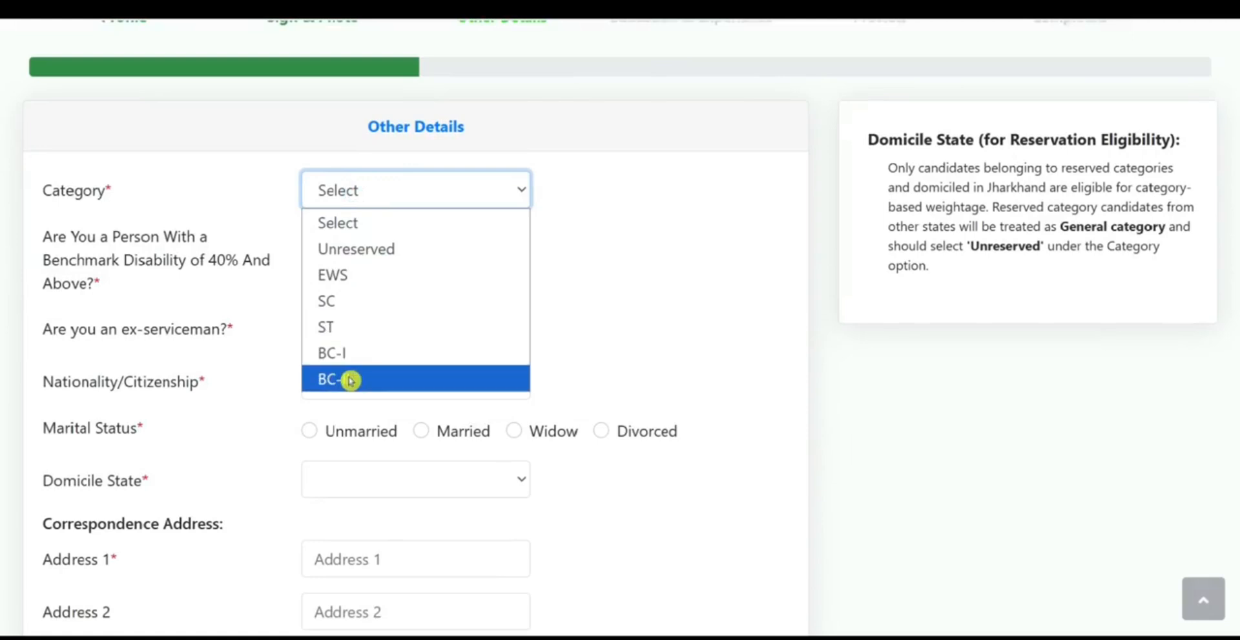
pyautogui.click(369, 250)
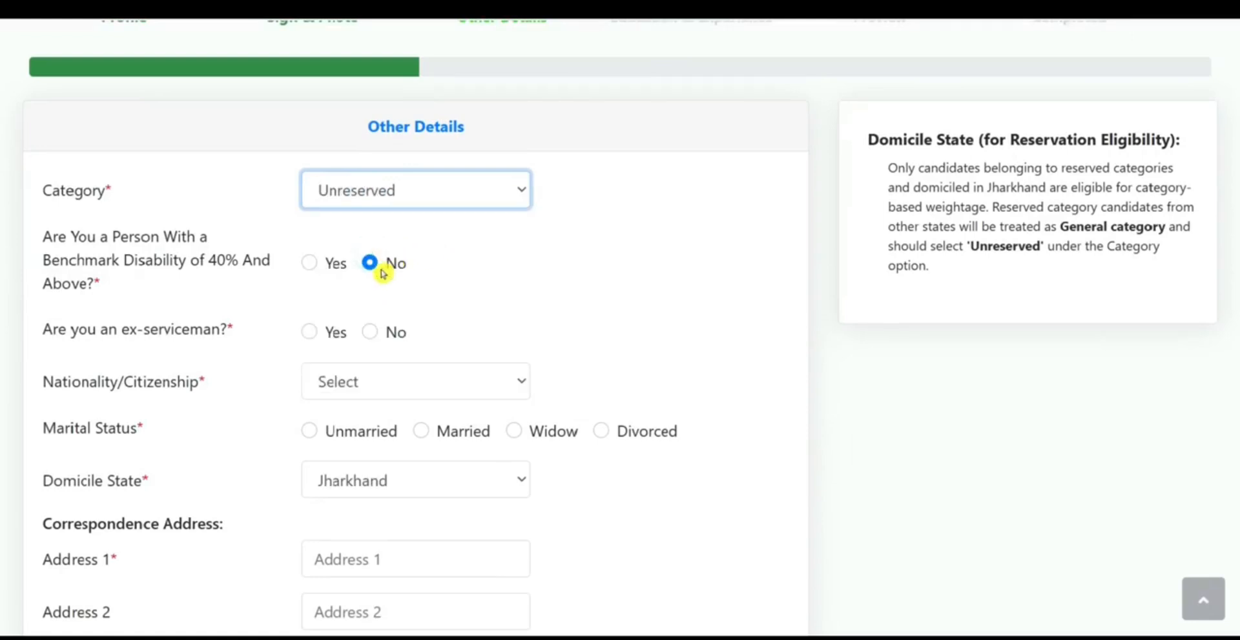
pyautogui.click(381, 195)
pyautogui.click(346, 305)
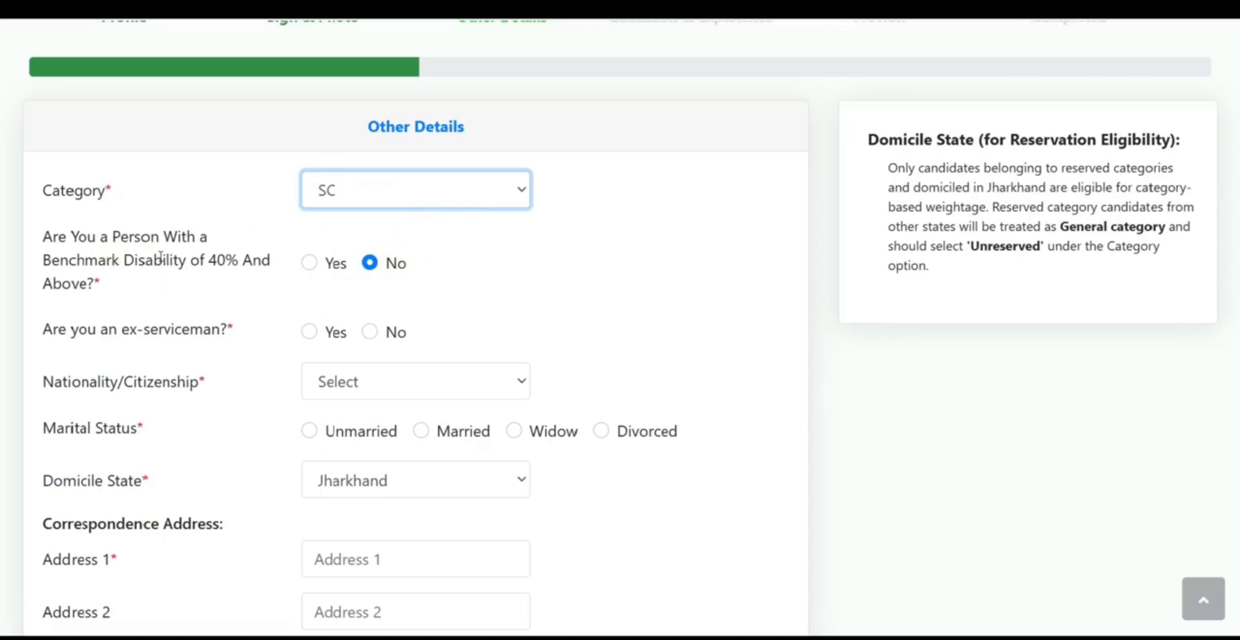
pyautogui.moveTo(237, 260); pyautogui.dragTo(138, 236)
pyautogui.click(181, 257)
pyautogui.moveTo(97, 329); pyautogui.dragTo(165, 329)
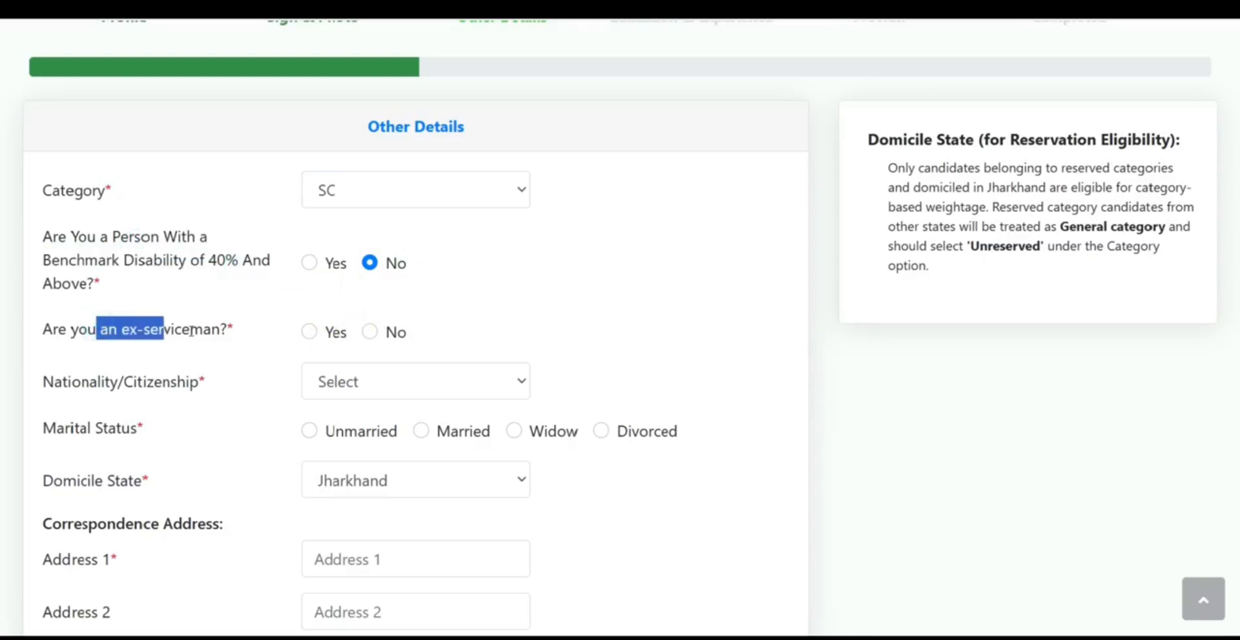
pyautogui.click(371, 333)
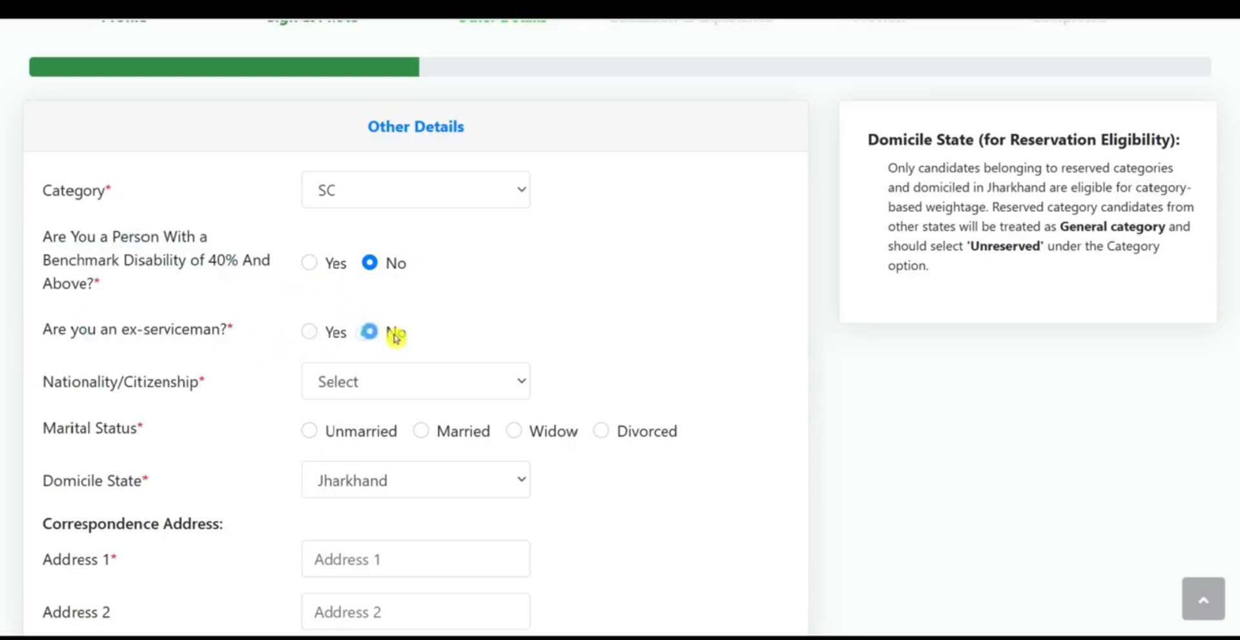
# Step: Set nationality Indian, marital status Unmarried and domicile state Jharkhand
pyautogui.click(347, 383)
pyautogui.click(347, 440)
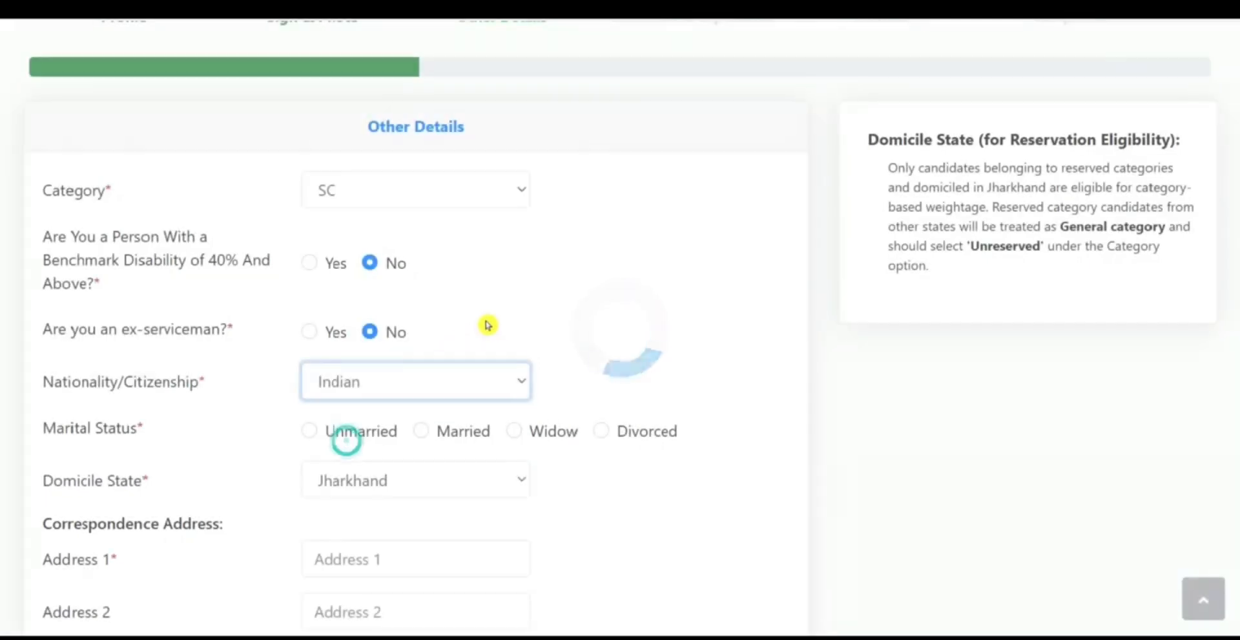
pyautogui.scroll(-2, 486, 325)
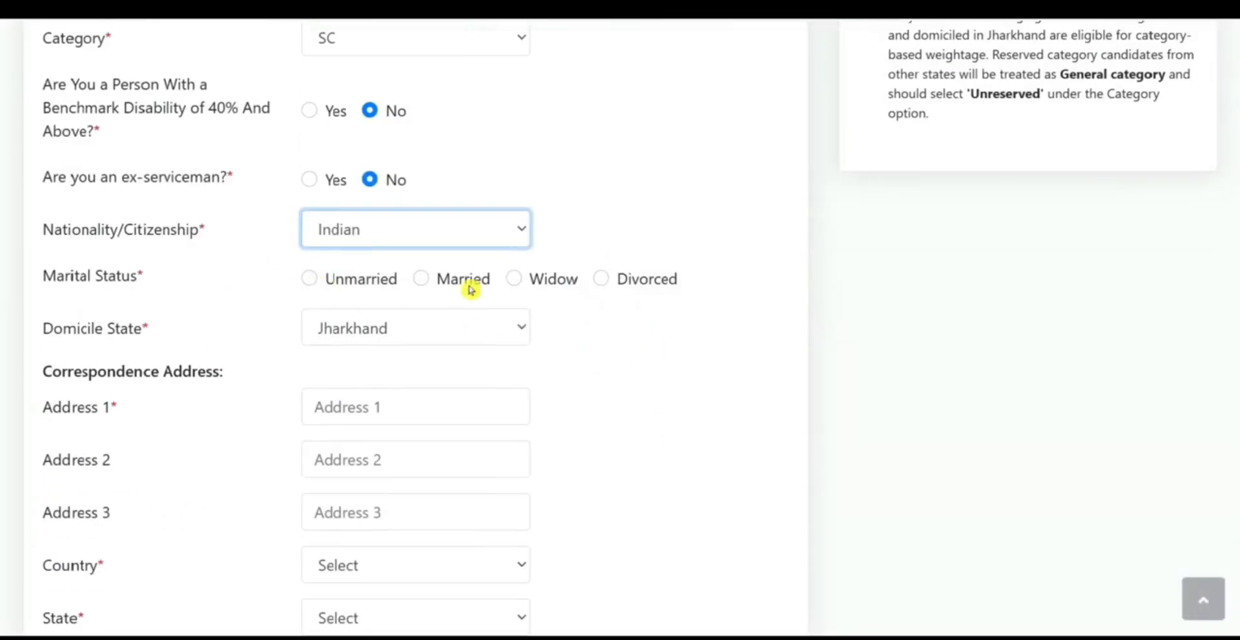
pyautogui.click(311, 282)
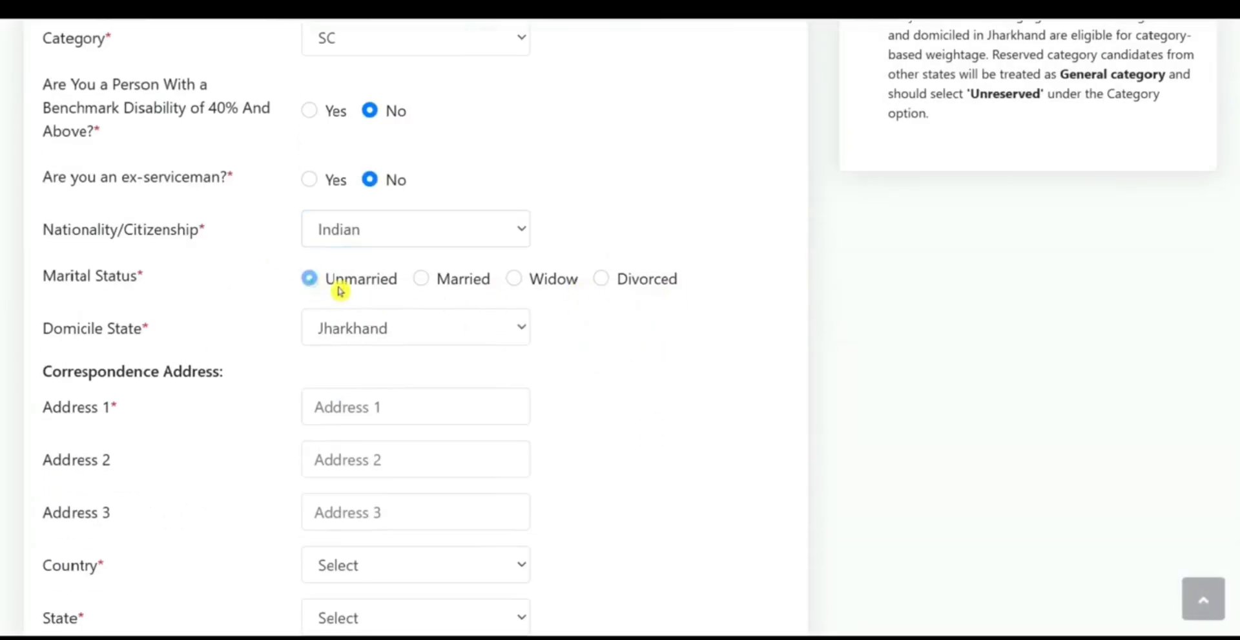
pyautogui.click(373, 331)
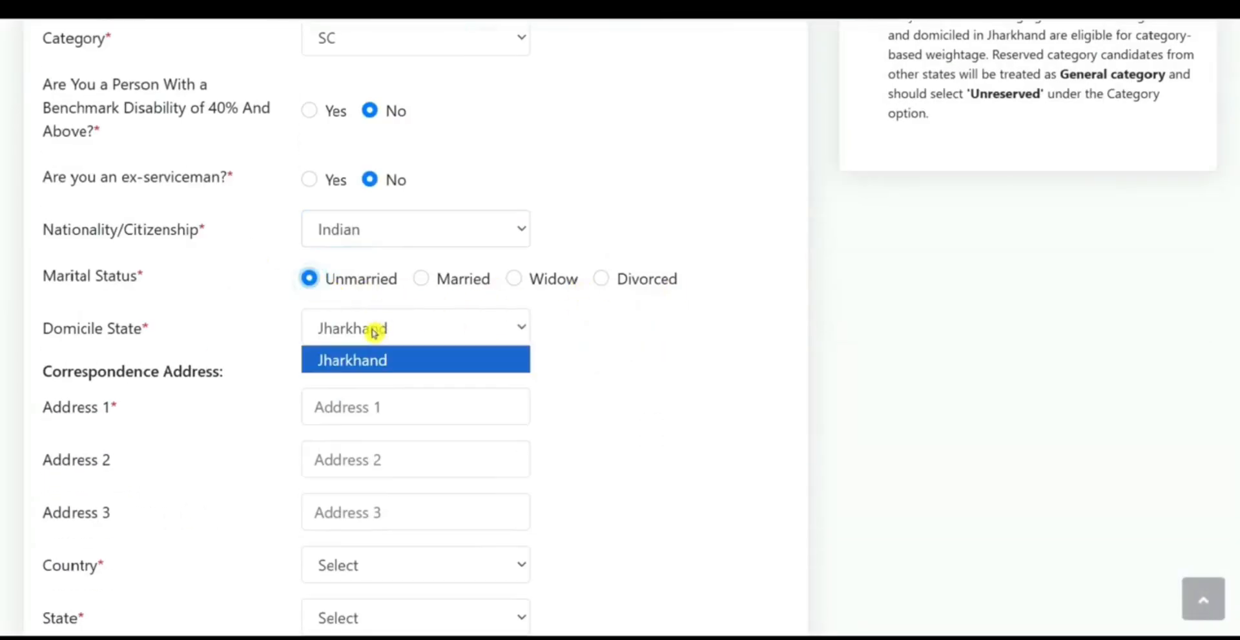
pyautogui.click(386, 359)
pyautogui.scroll(-2, 618, 323)
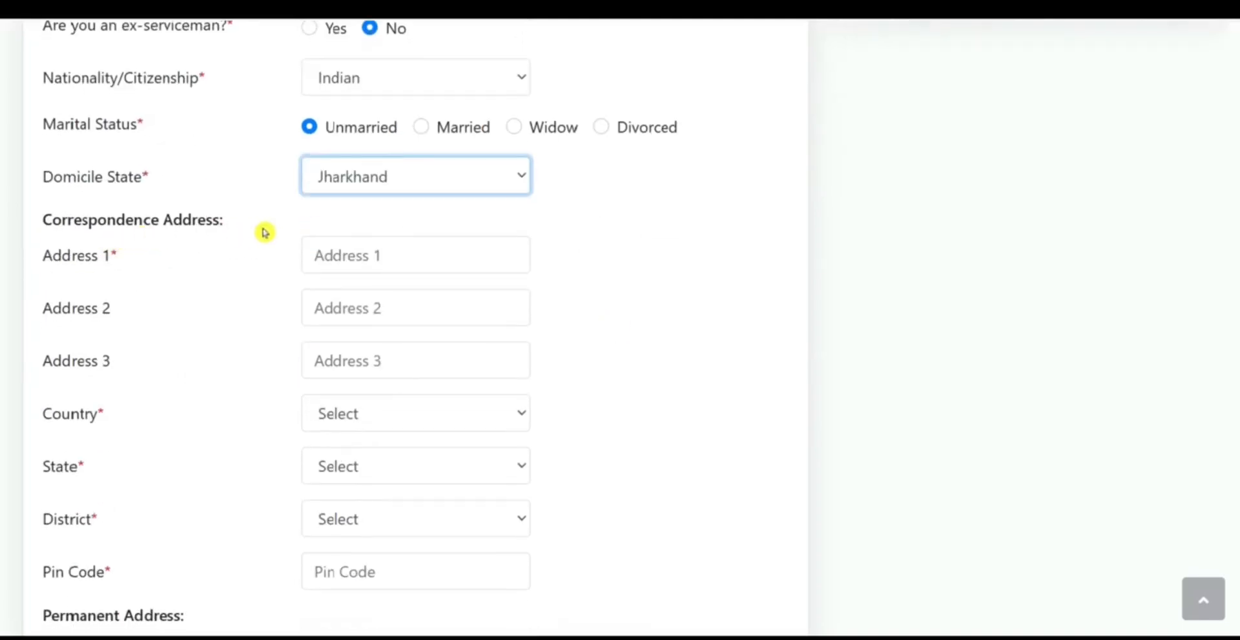
# Step: Fill the correspondence address line and set the country to India
pyautogui.click(342, 254)
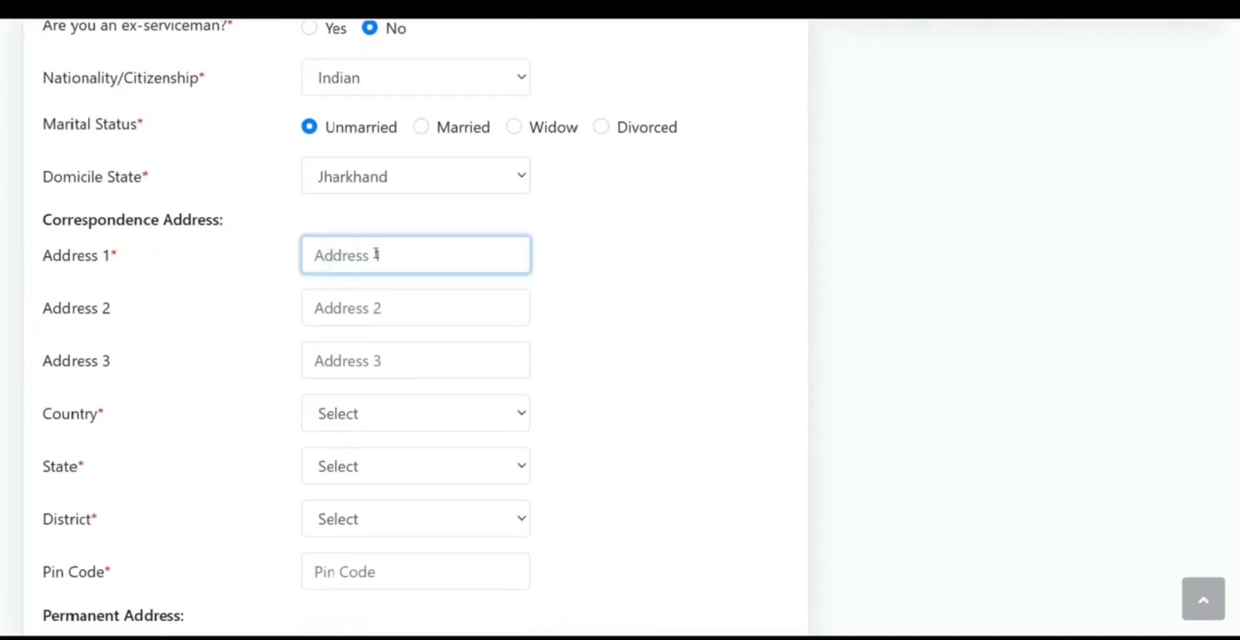
pyautogui.moveTo(73, 254); pyautogui.dragTo(139, 261)
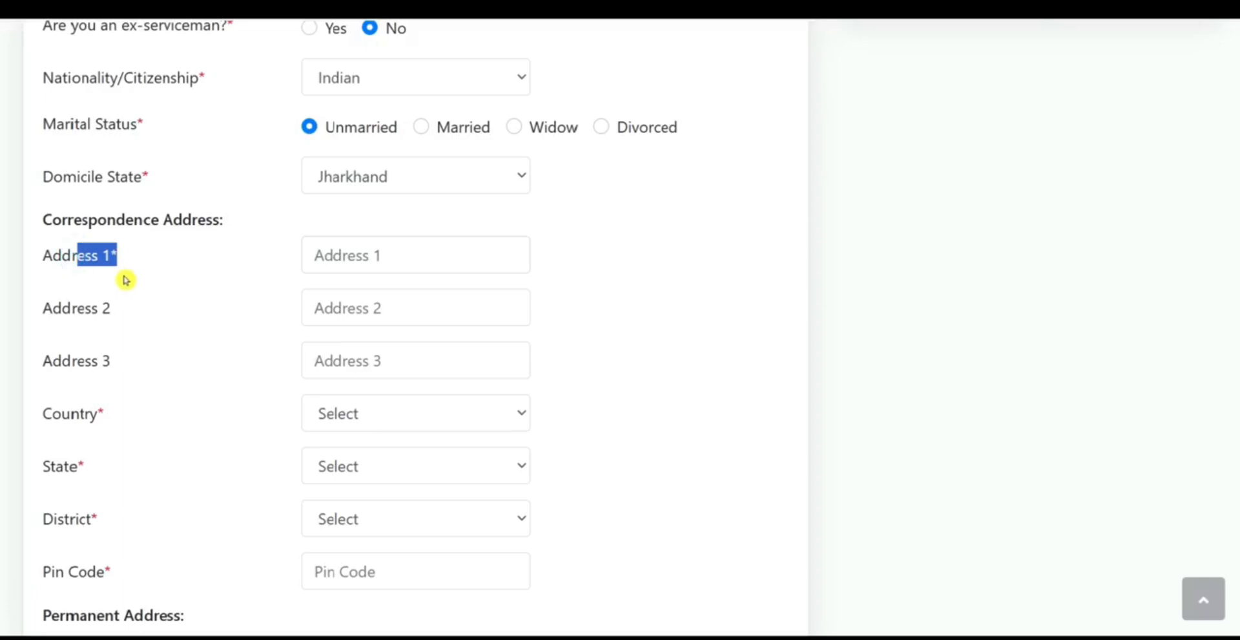
pyautogui.moveTo(68, 308); pyautogui.dragTo(188, 340)
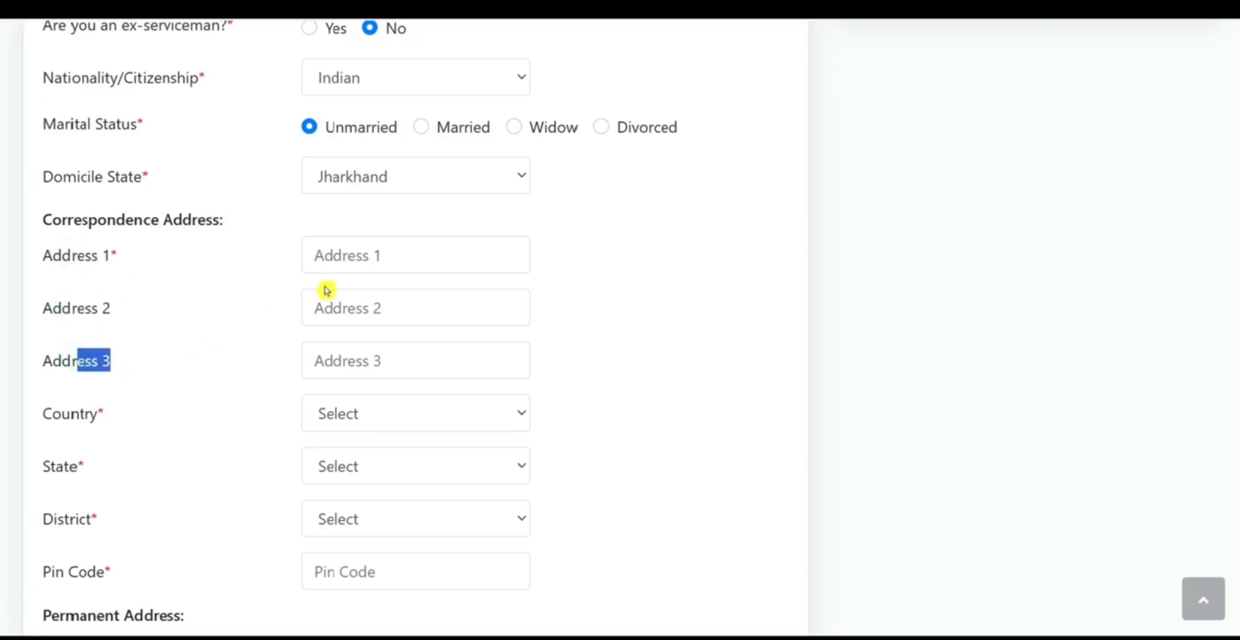
pyautogui.click(352, 411)
pyautogui.click(353, 472)
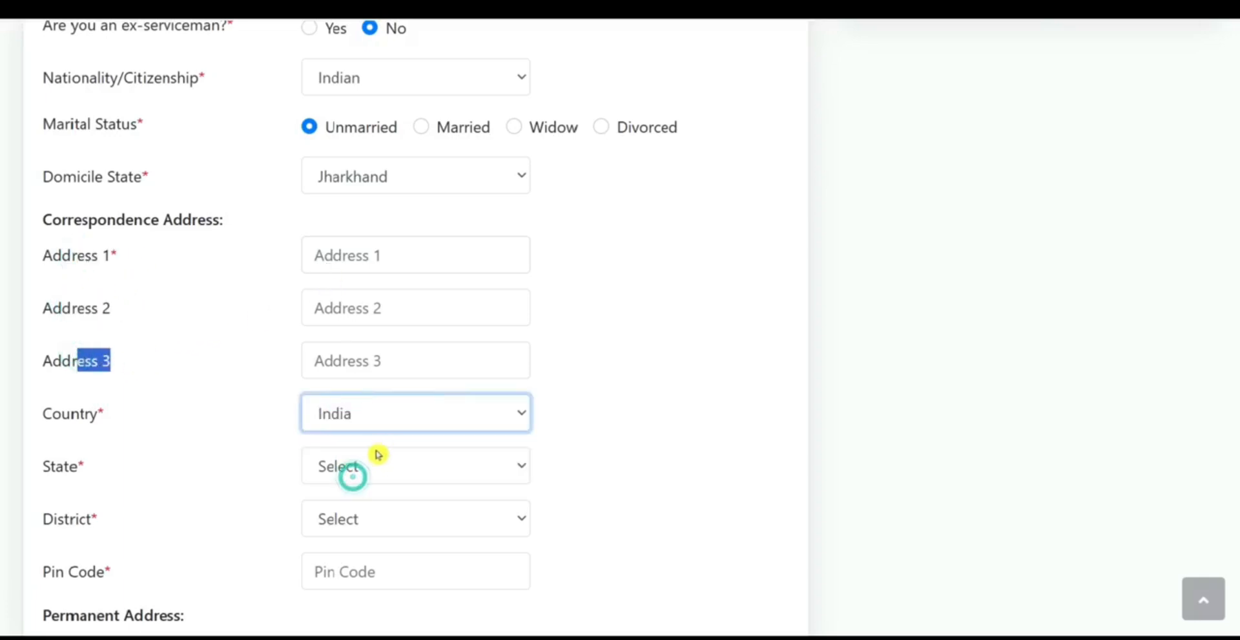
# Step: Set the state to Jharkhand and the district to Bokaro
pyautogui.click(369, 468)
pyautogui.scroll(-1, 443, 288)
pyautogui.scroll(-6, 443, 288)
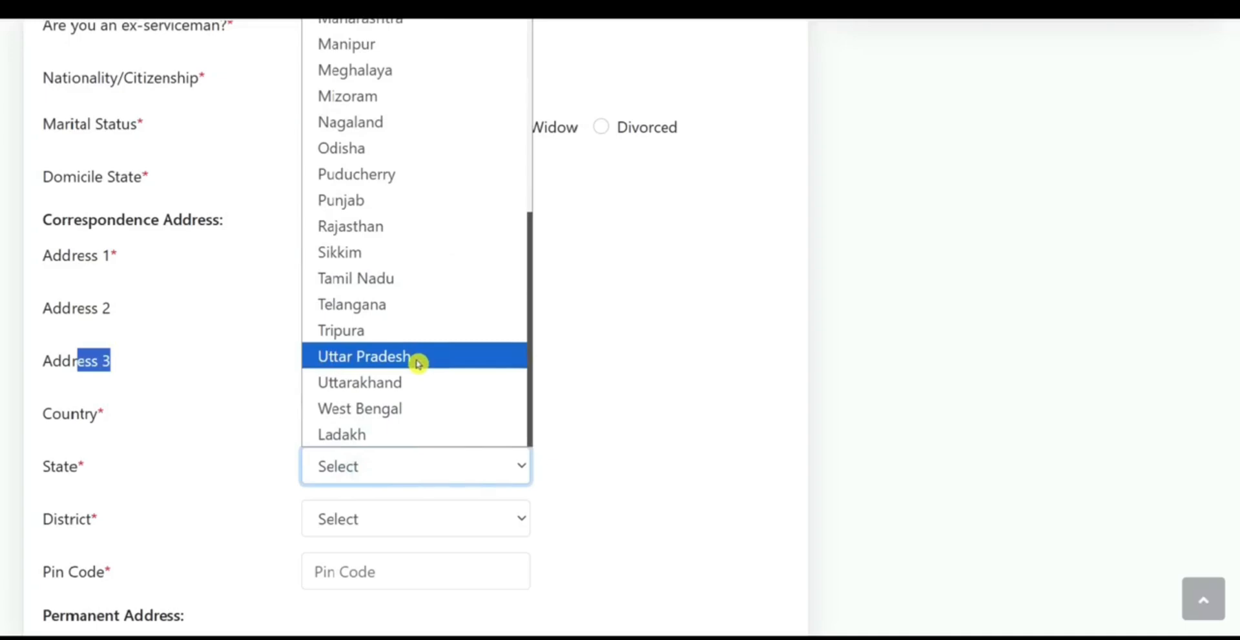
pyautogui.press('j')
pyautogui.press('h')
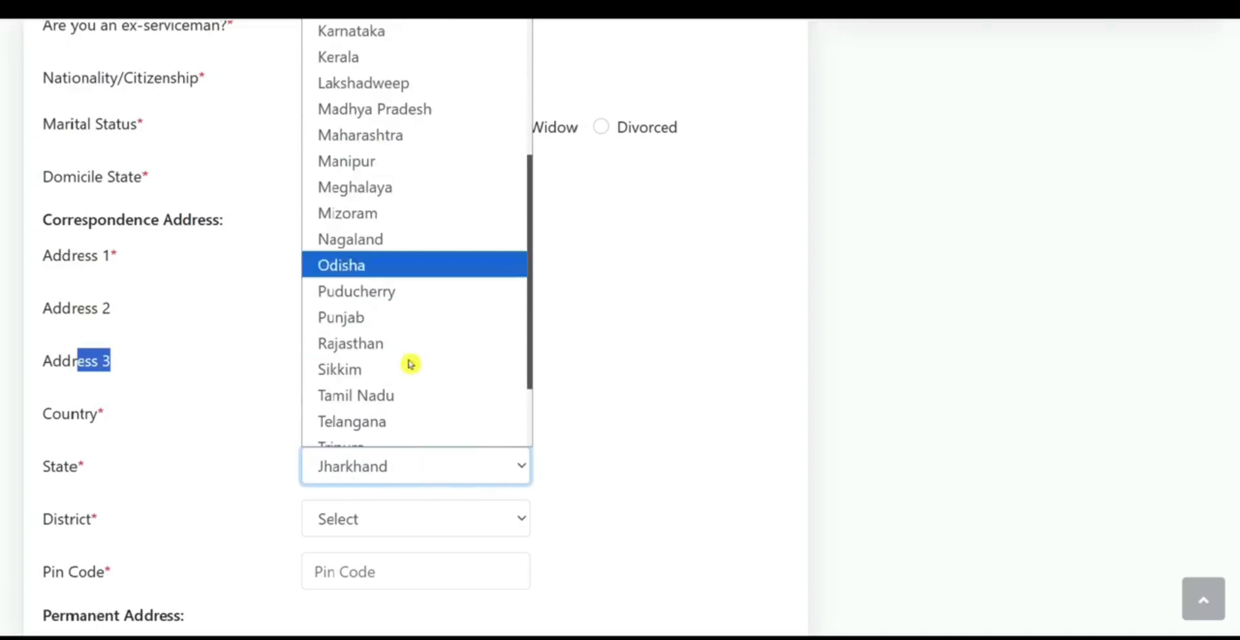
pyautogui.click(399, 465)
pyautogui.scroll(-2, 452, 388)
pyautogui.click(363, 370)
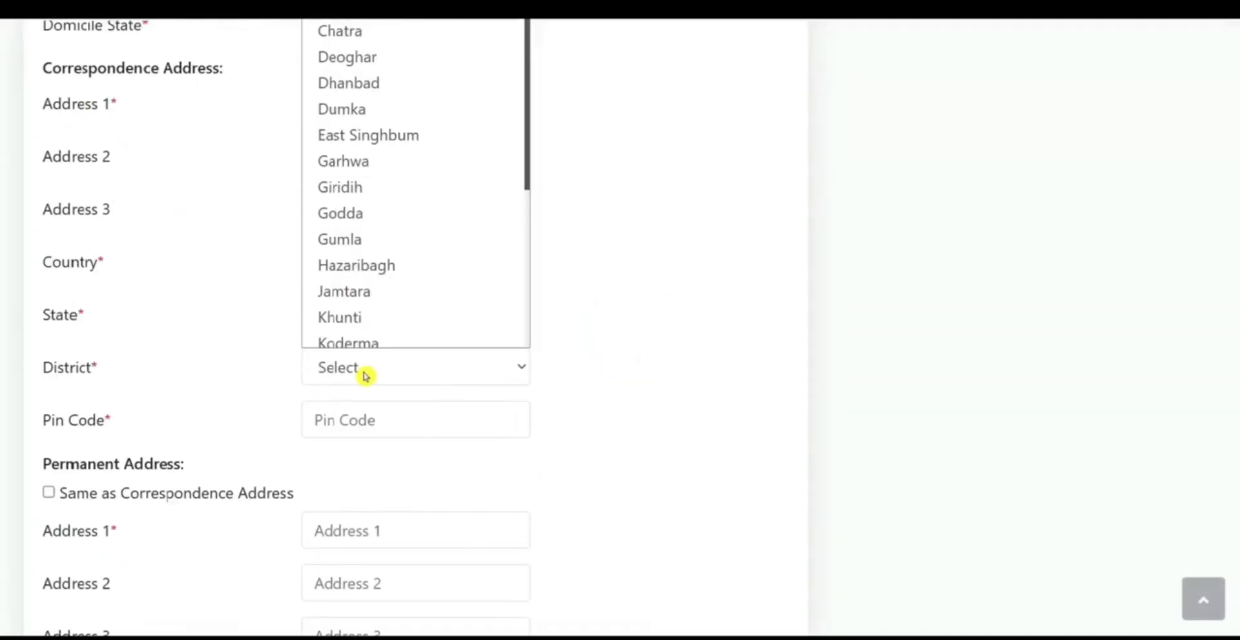
pyautogui.click(388, 7)
# Step: Enter the pin code, copy it as the permanent address, and save
pyautogui.click(385, 419)
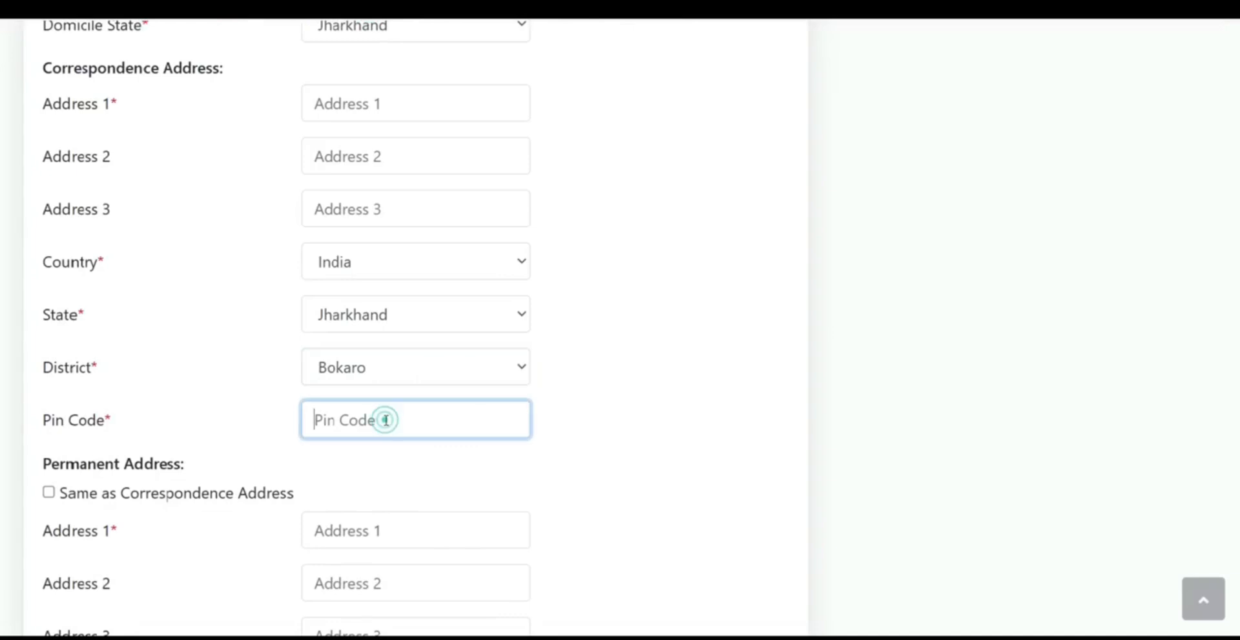
pyautogui.scroll(-2, 360, 304)
pyautogui.scroll(-2, 385, 256)
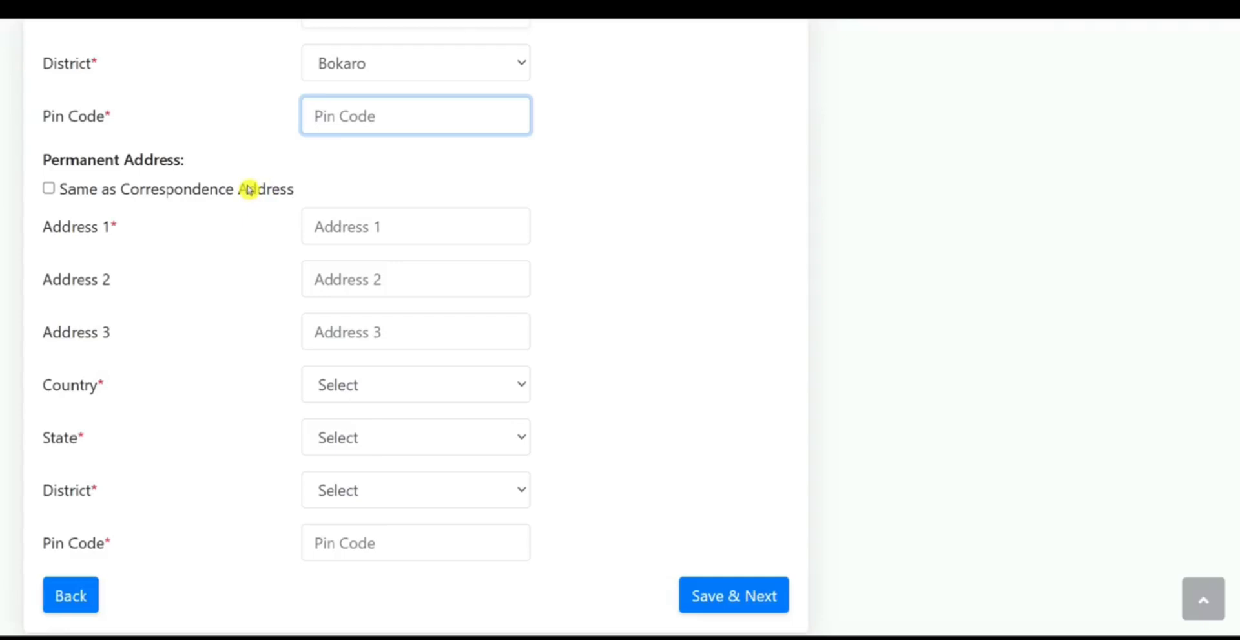
pyautogui.click(48, 188)
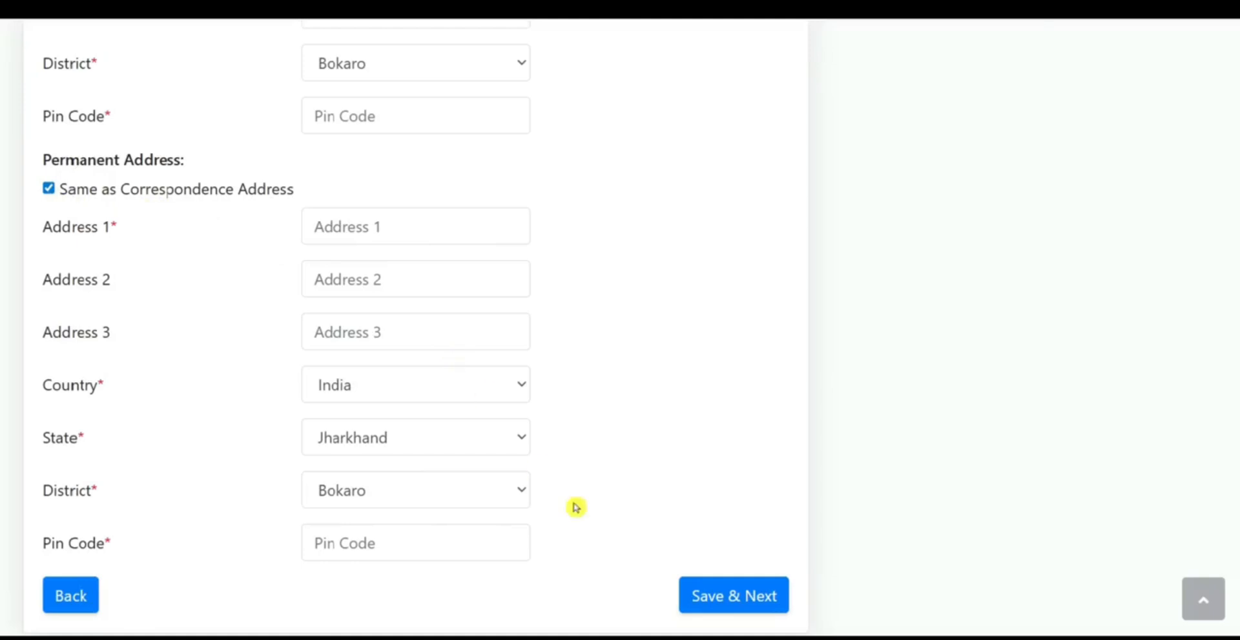
pyautogui.click(722, 593)
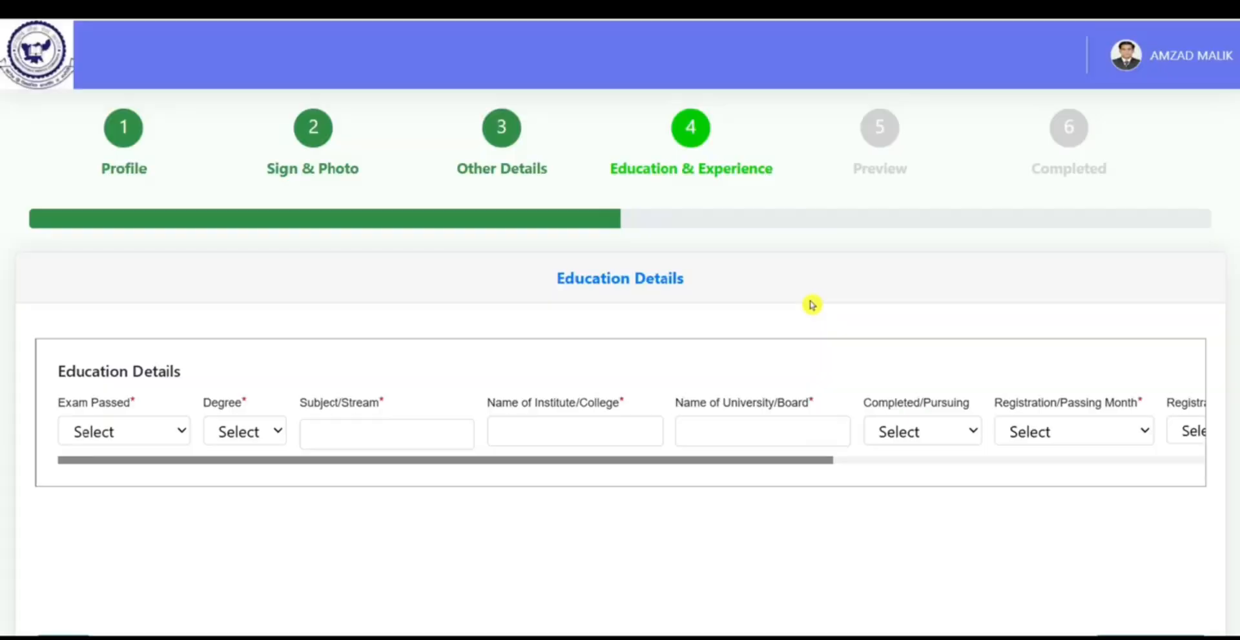
# Step: Set Exam Passed to 10th and Degree to High School
pyautogui.click(142, 432)
pyautogui.click(87, 459)
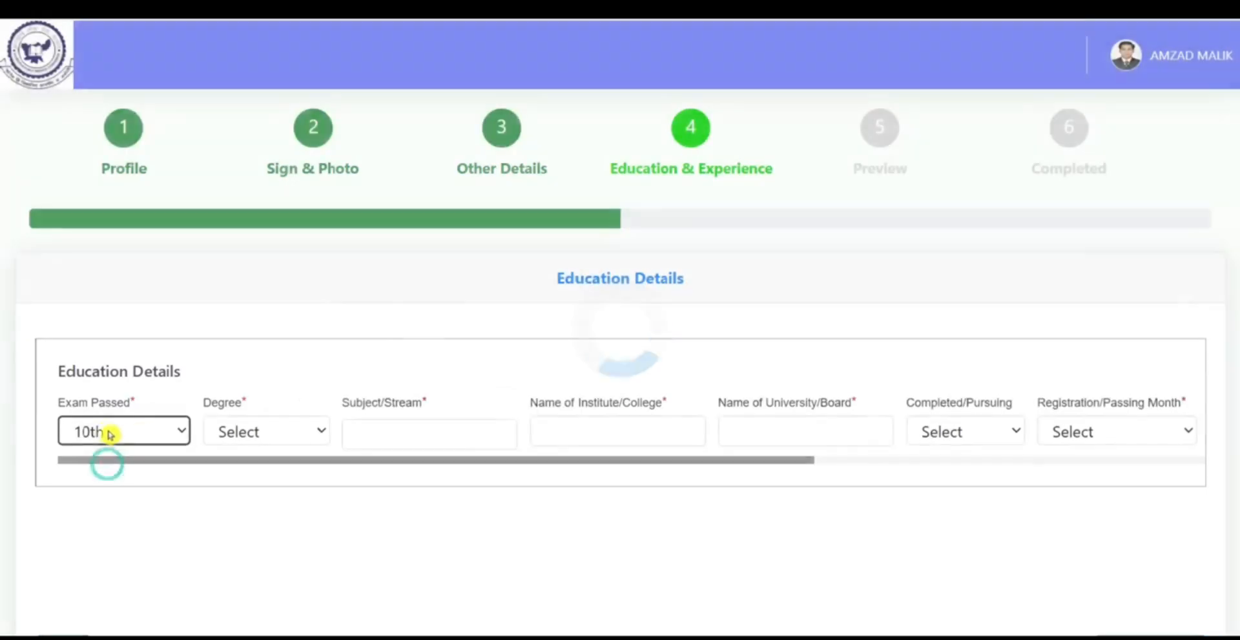
pyautogui.moveTo(78, 403); pyautogui.dragTo(117, 403)
pyautogui.click(251, 431)
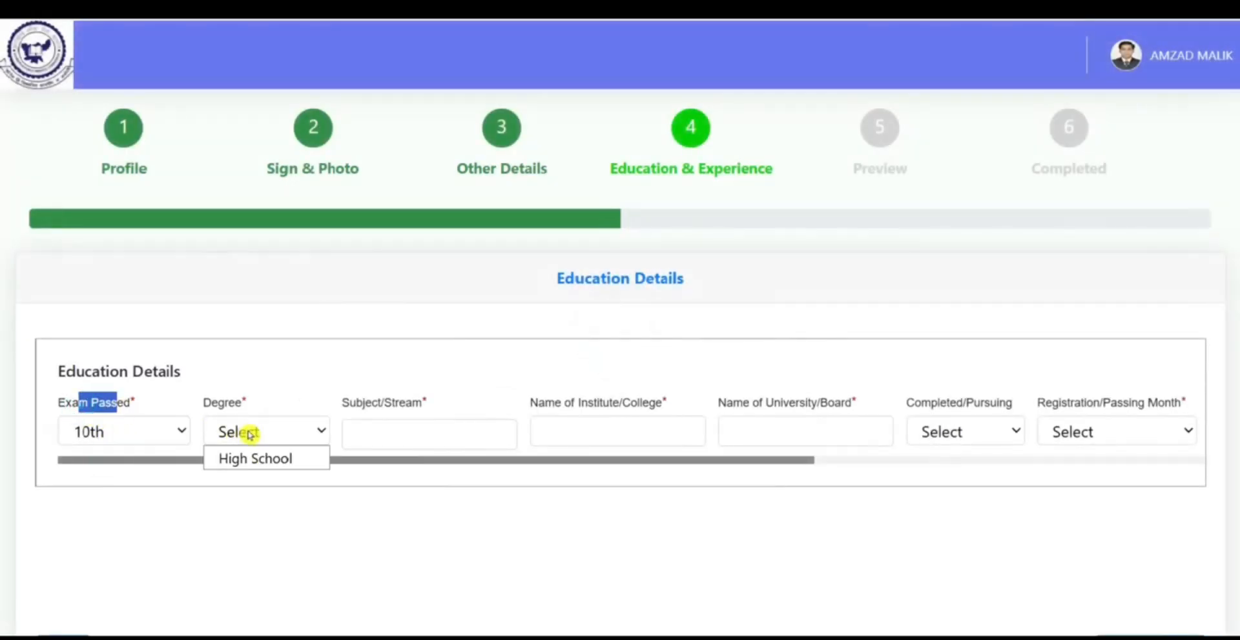
pyautogui.click(263, 459)
# Step: Enter subjects HINDI ENGLISH MATH, institute RCP INTER COLLEGE and board UP BOARD
pyautogui.click(355, 432)
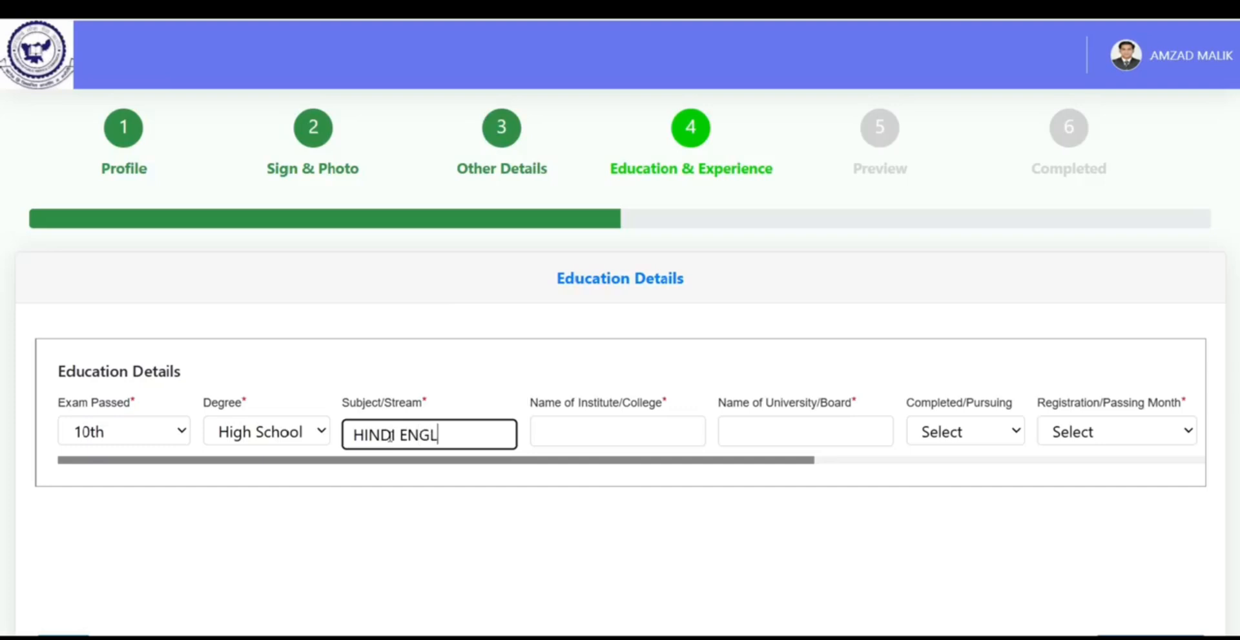
pyautogui.write('HINDI ENGLISH MATH')
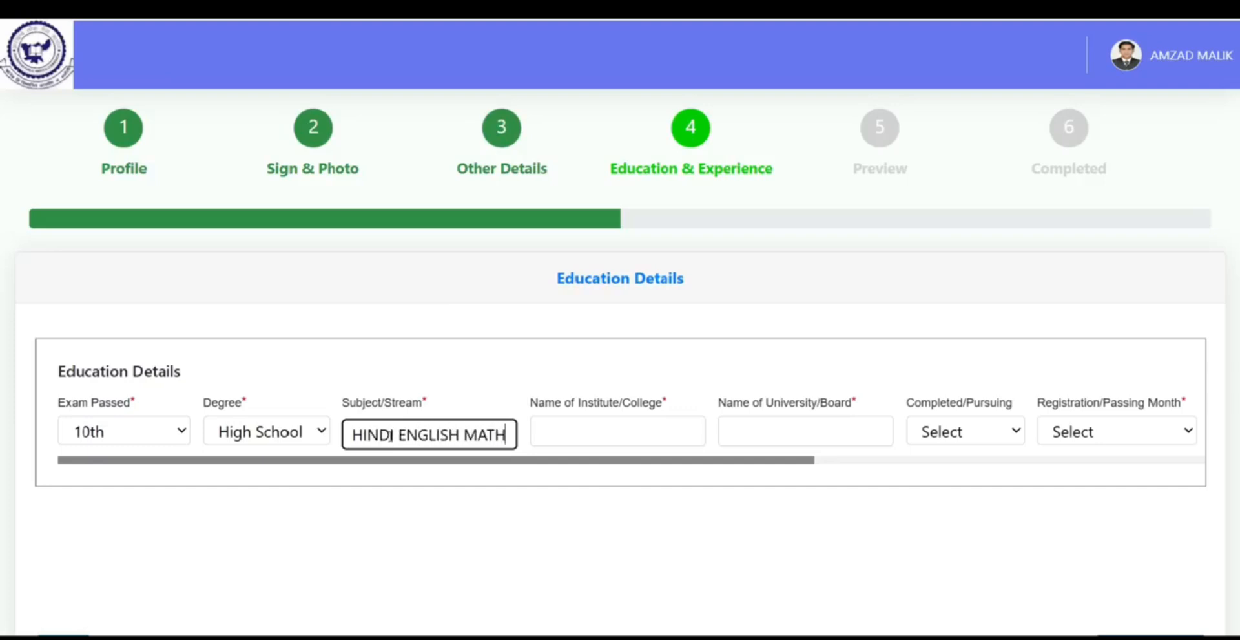
pyautogui.click(610, 435)
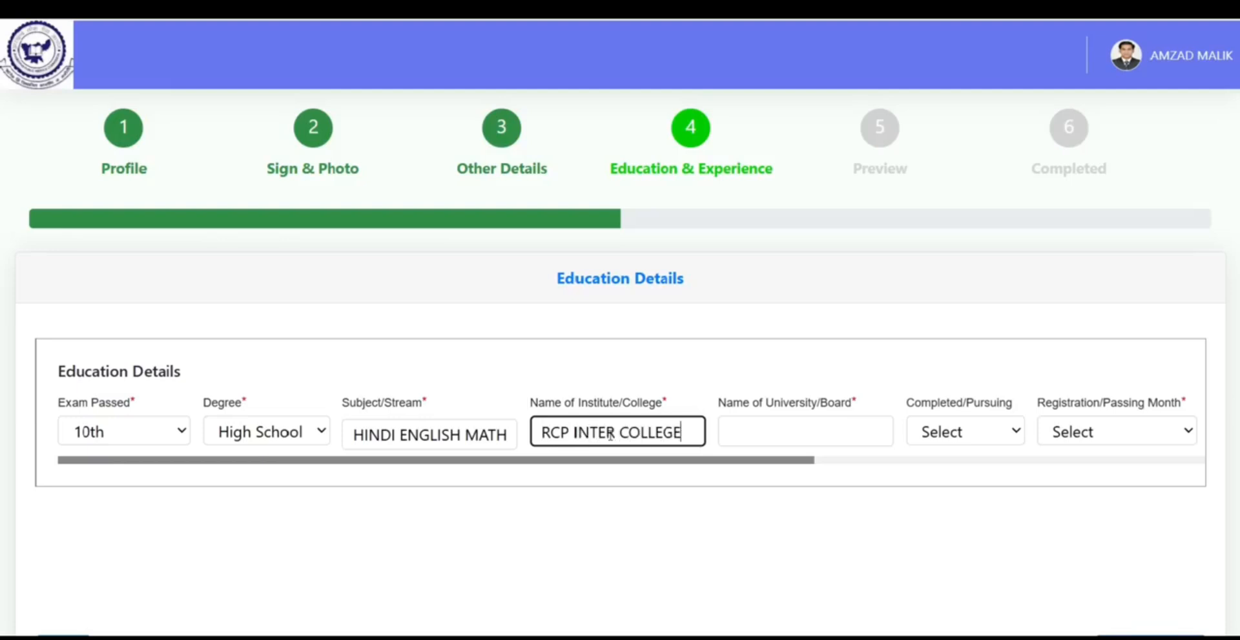
pyautogui.click(778, 434)
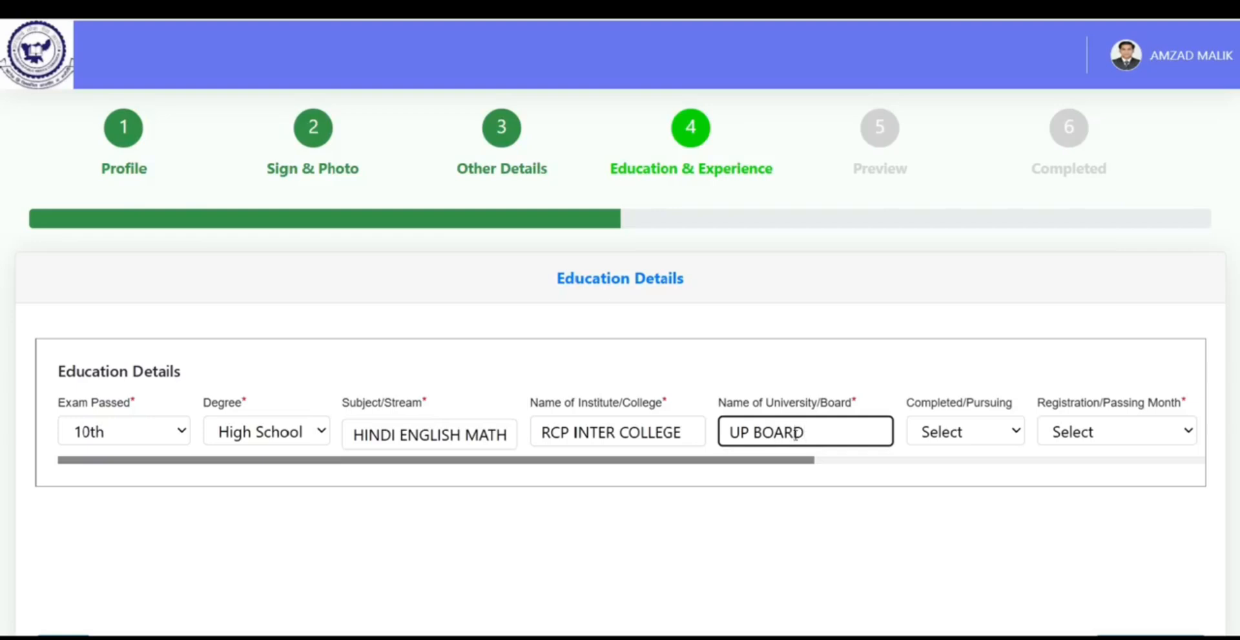
# Step: Mark the 10th entry as Completed, passed in June 2013
pyautogui.moveTo(786, 460); pyautogui.dragTo(1033, 461)
pyautogui.click(604, 429)
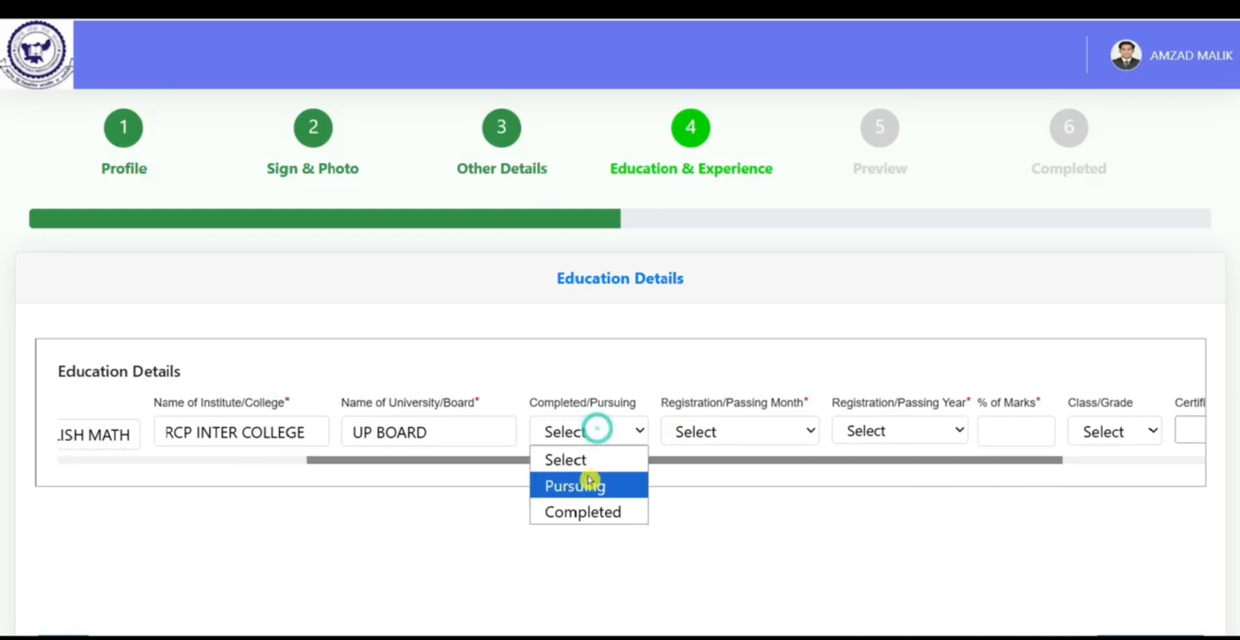
pyautogui.click(588, 512)
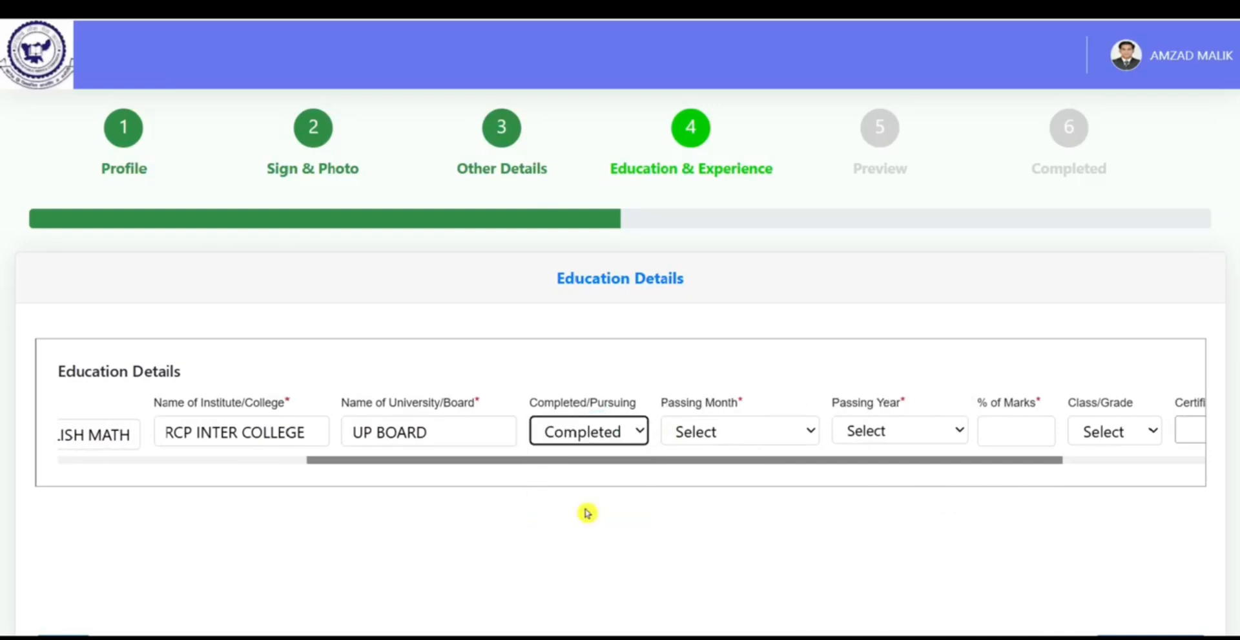
pyautogui.click(747, 430)
pyautogui.click(692, 254)
pyautogui.click(900, 432)
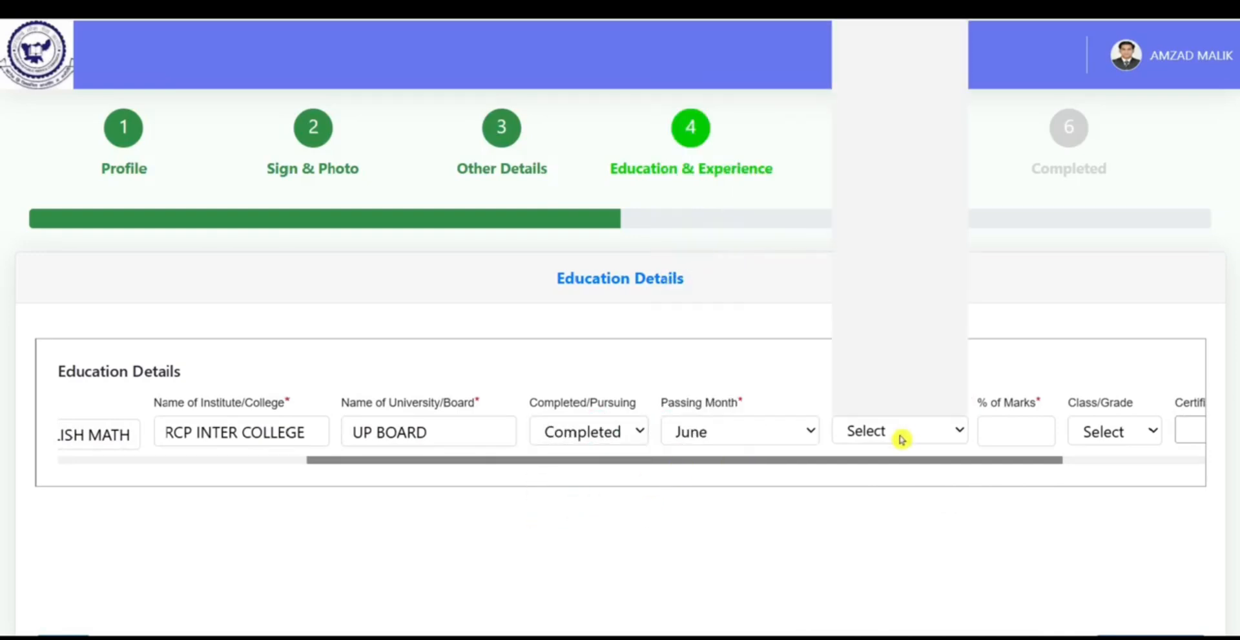
pyautogui.click(876, 299)
# Step: Enter 98% marks, First class and the certificate number, then add the 10th record
pyautogui.click(1014, 430)
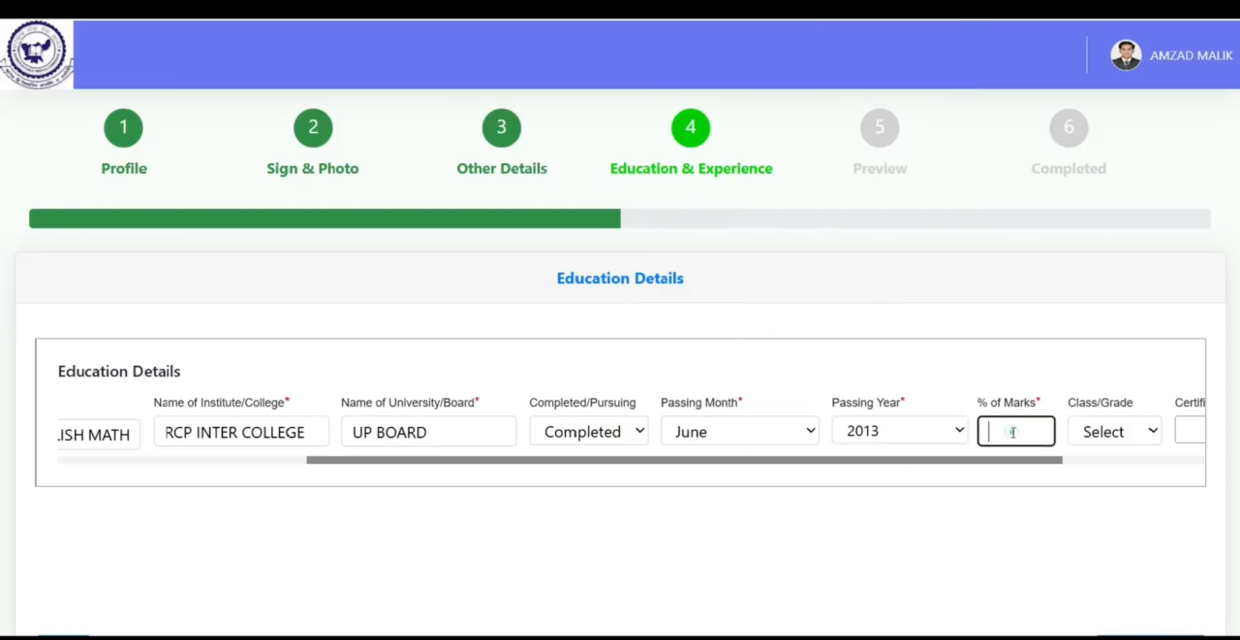
pyautogui.write('98')
pyautogui.moveTo(1014, 456); pyautogui.dragTo(1141, 470)
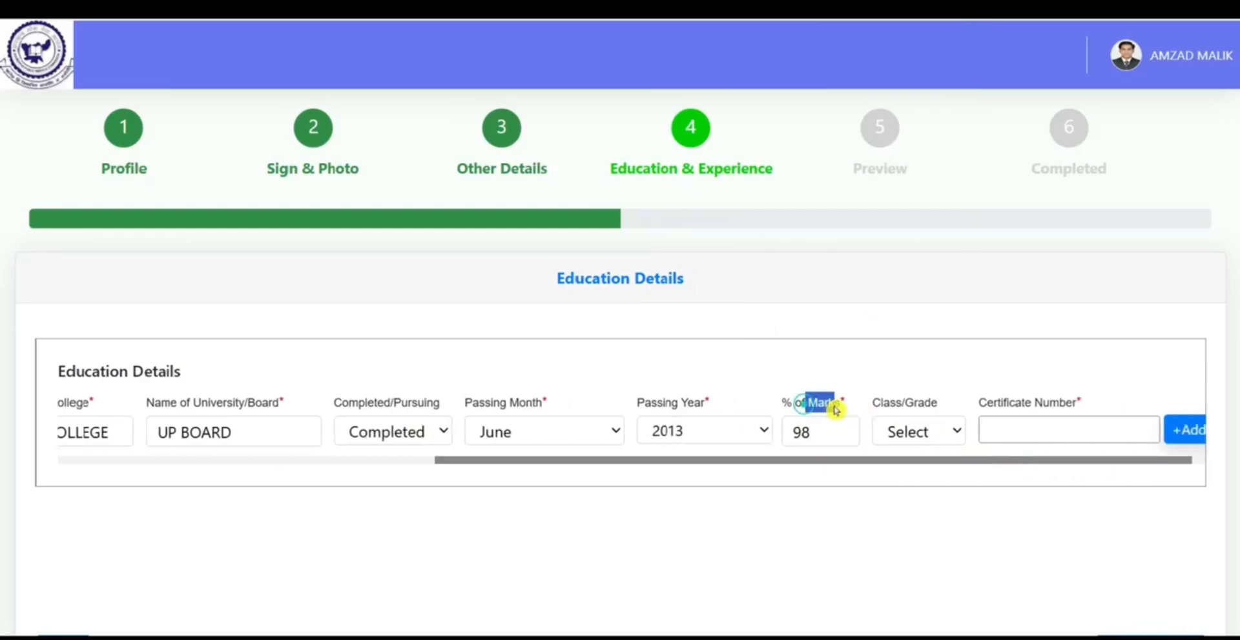
pyautogui.moveTo(880, 401); pyautogui.dragTo(940, 414)
pyautogui.click(914, 432)
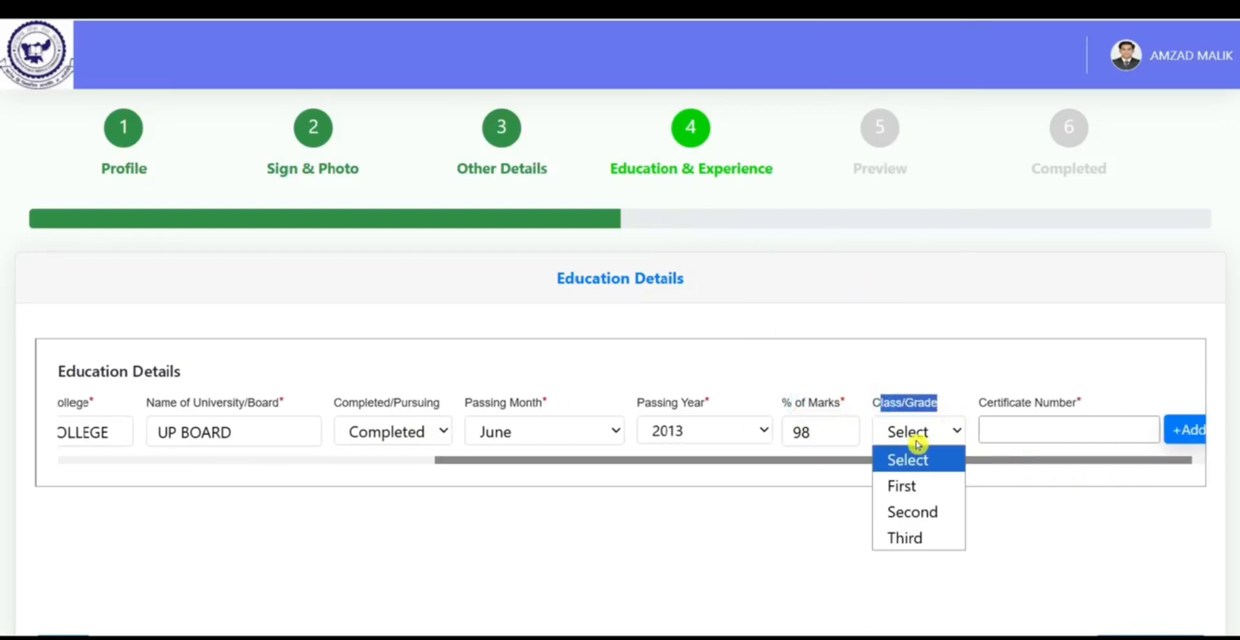
pyautogui.click(914, 491)
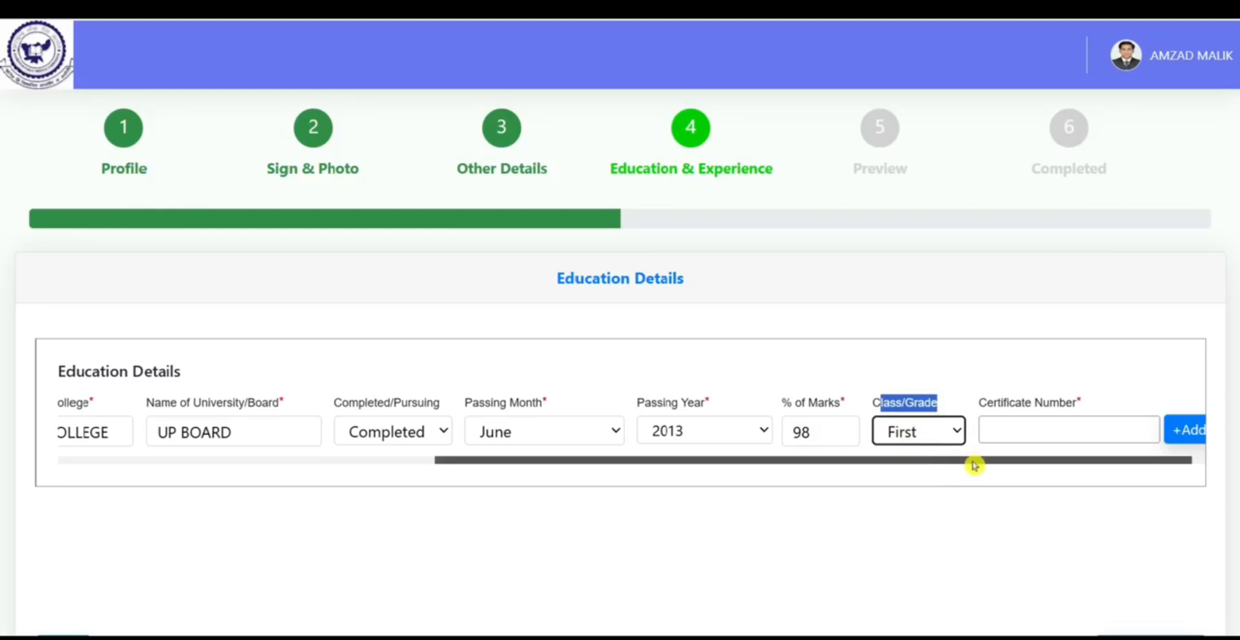
pyautogui.click(922, 418)
pyautogui.click(1055, 426)
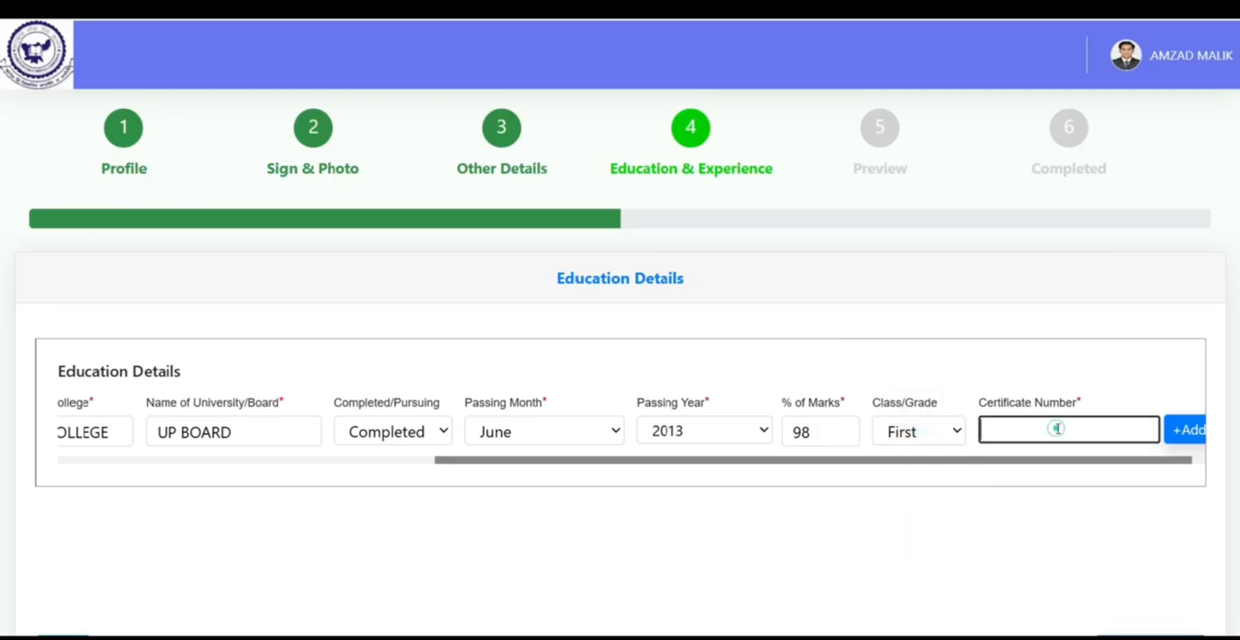
pyautogui.moveTo(1082, 462); pyautogui.dragTo(1123, 464)
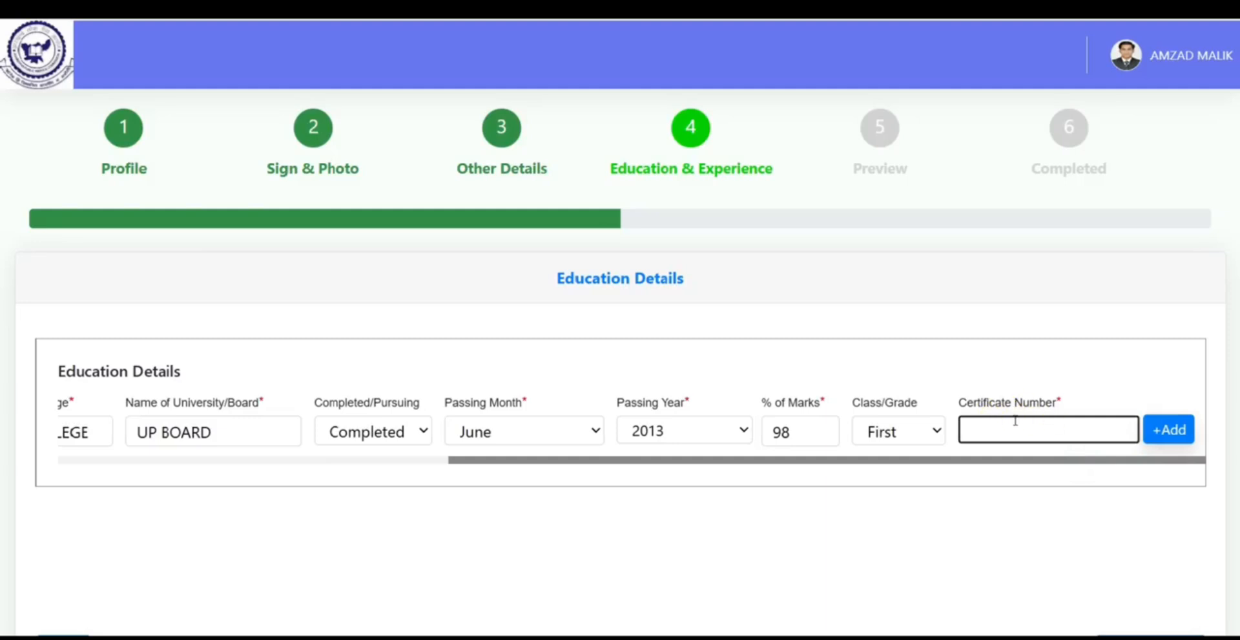
pyautogui.click(1171, 430)
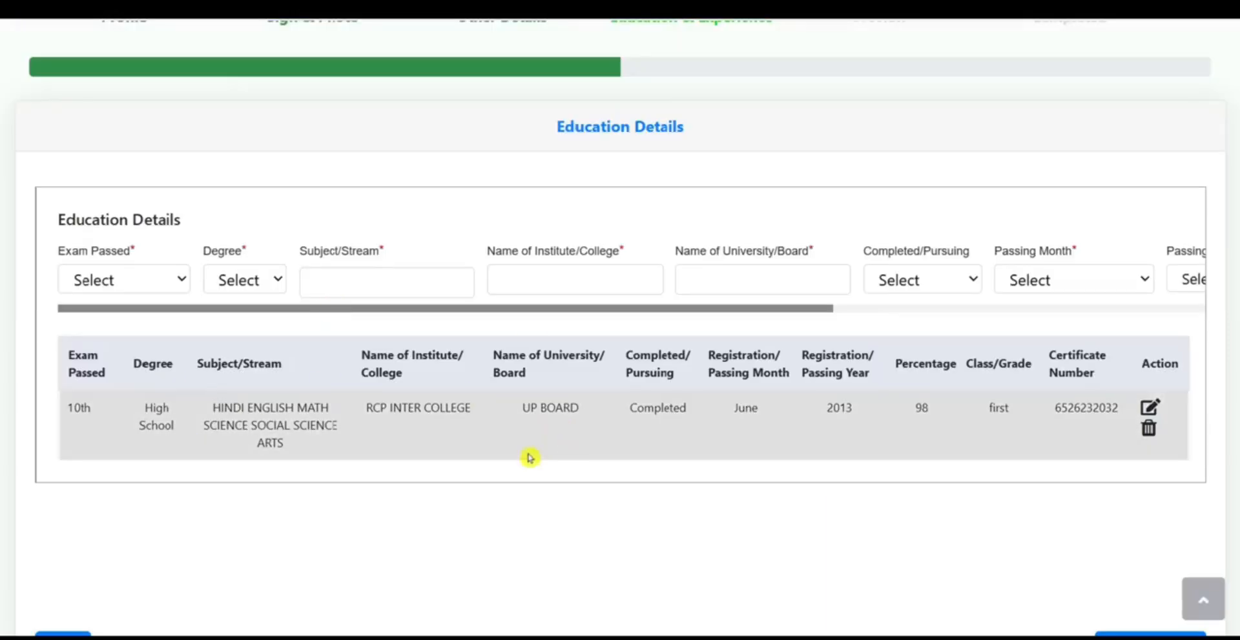
pyautogui.click(122, 278)
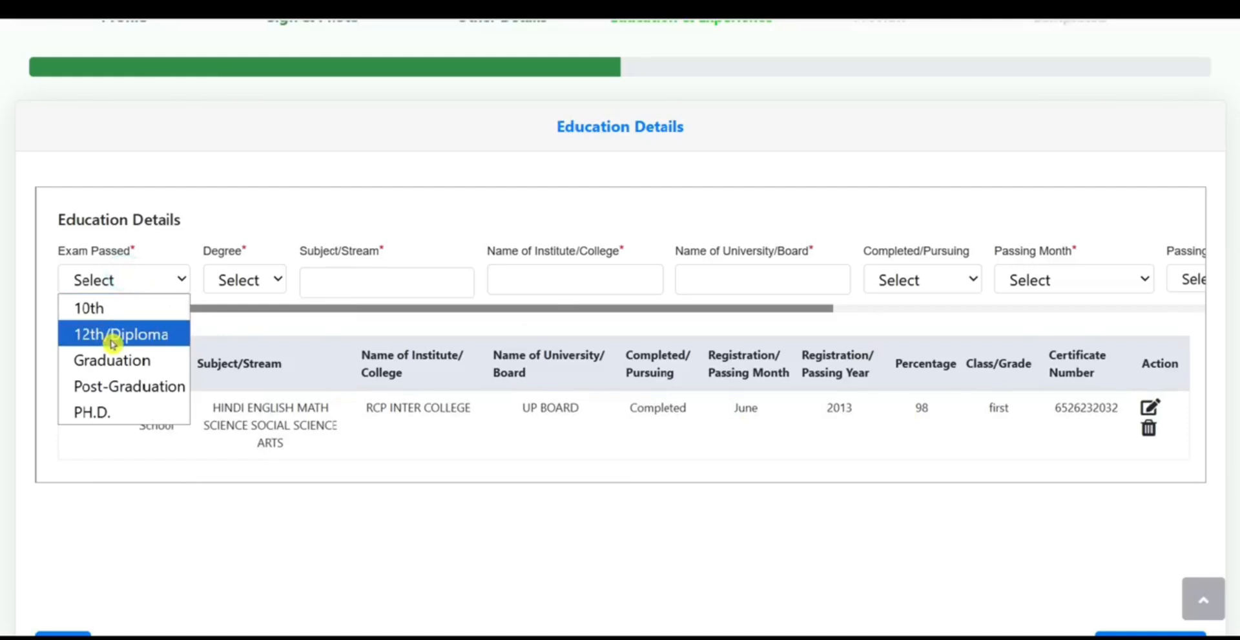
# Step: Start a 12th/Diploma Intermediate entry with subjects HINDI ENGLISH MATH pasted in
pyautogui.click(111, 333)
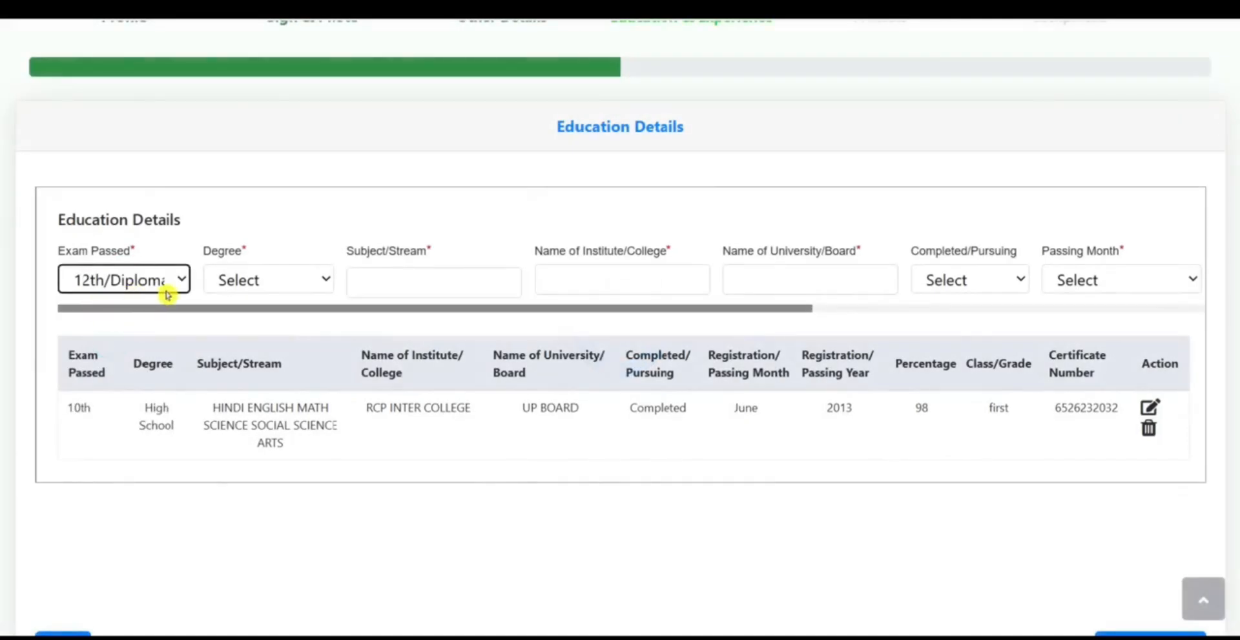
pyautogui.click(276, 287)
pyautogui.click(248, 307)
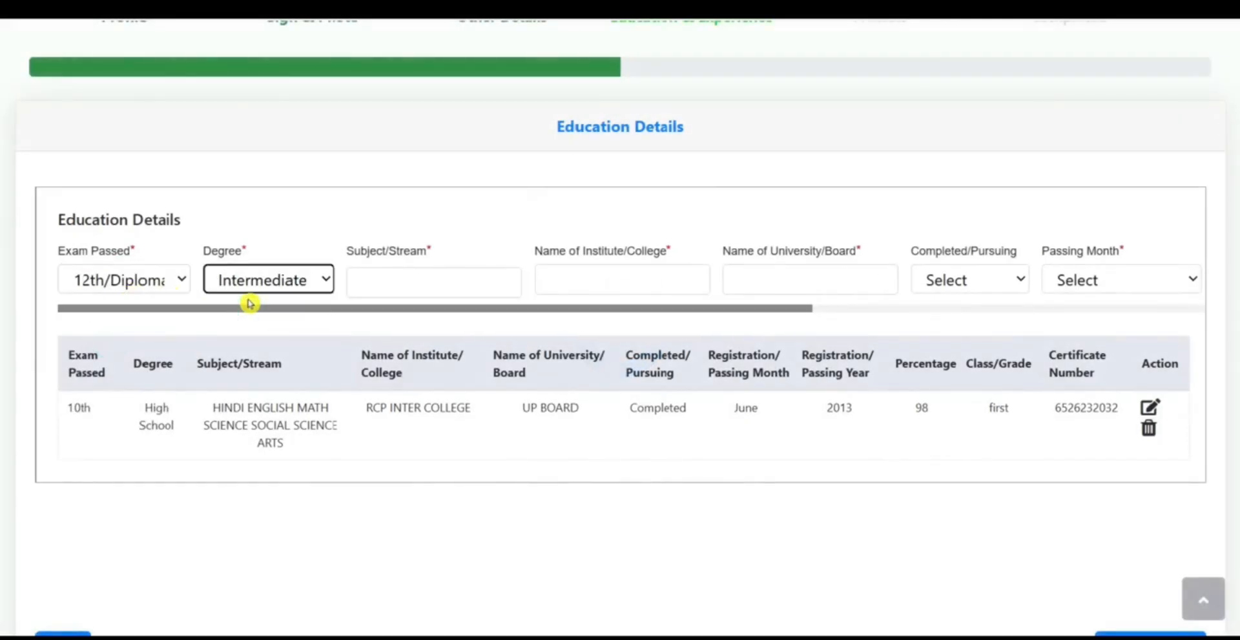
pyautogui.click(272, 286)
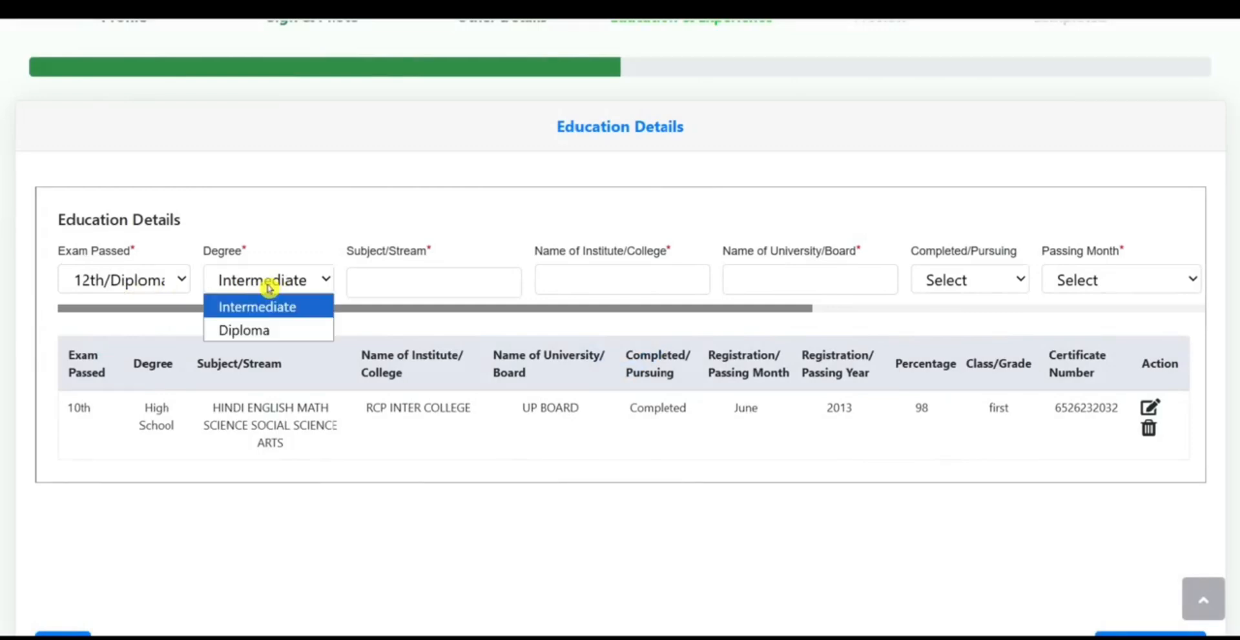
pyautogui.click(418, 285)
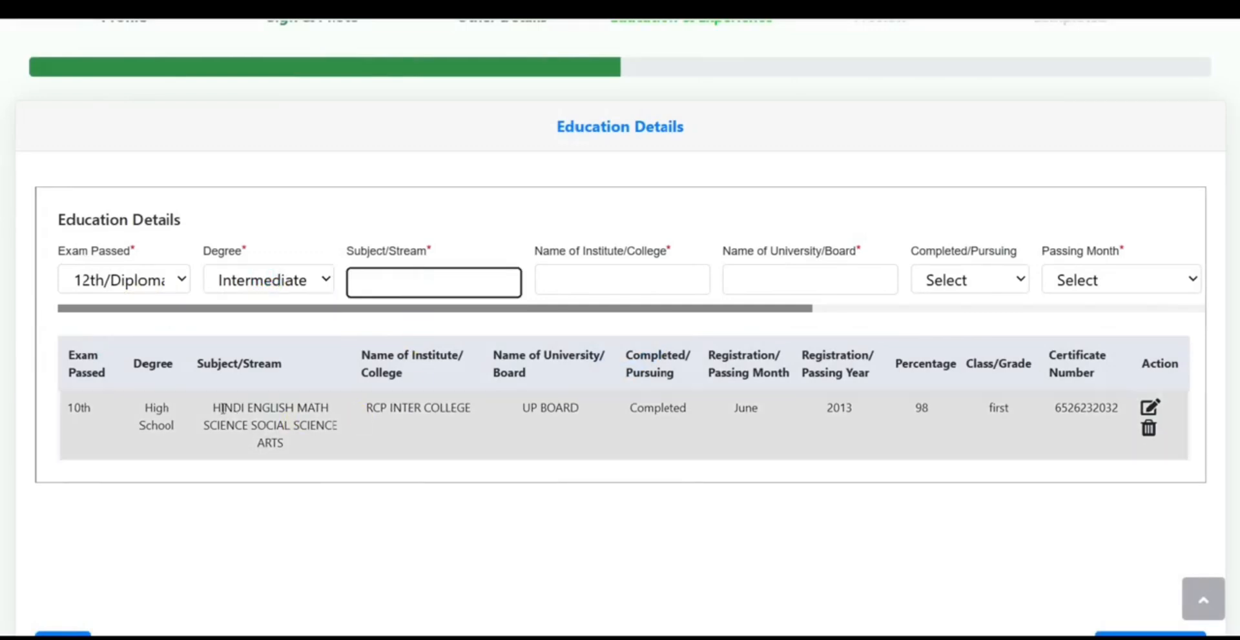
pyautogui.moveTo(212, 406); pyautogui.dragTo(248, 426)
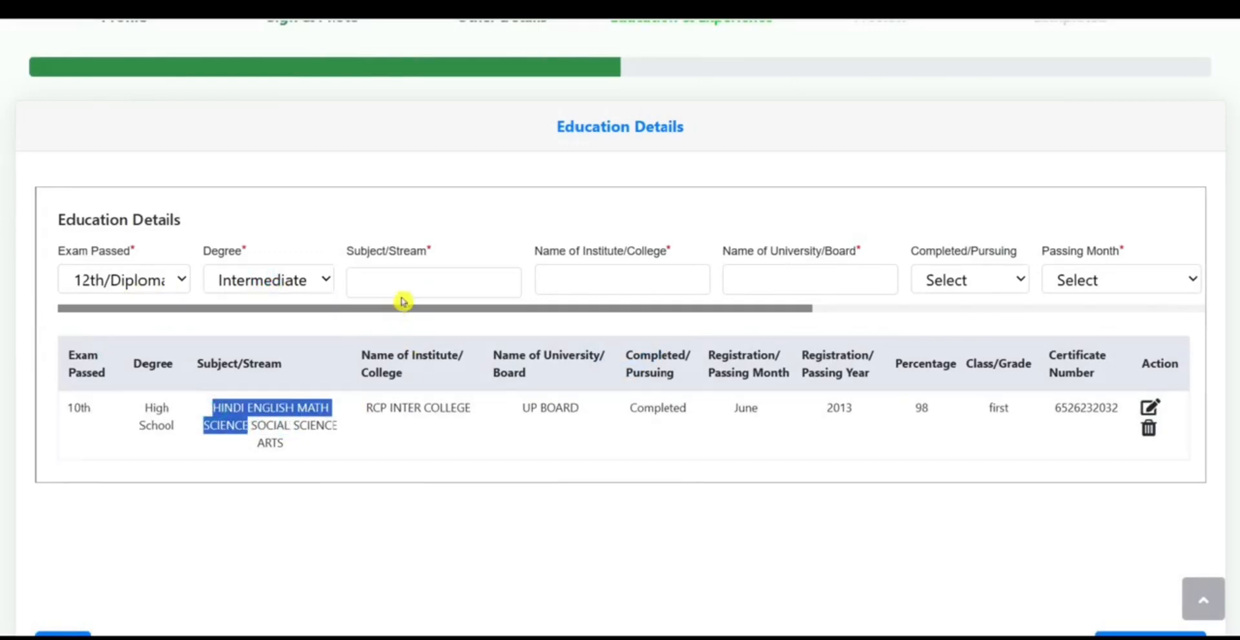
pyautogui.click(399, 293)
pyautogui.hotkey('ctrl', 'v')
pyautogui.hotkey('ctrl', 'a')
pyautogui.press('BackSpace')
pyautogui.write('HINDI ENGLISH MATH')
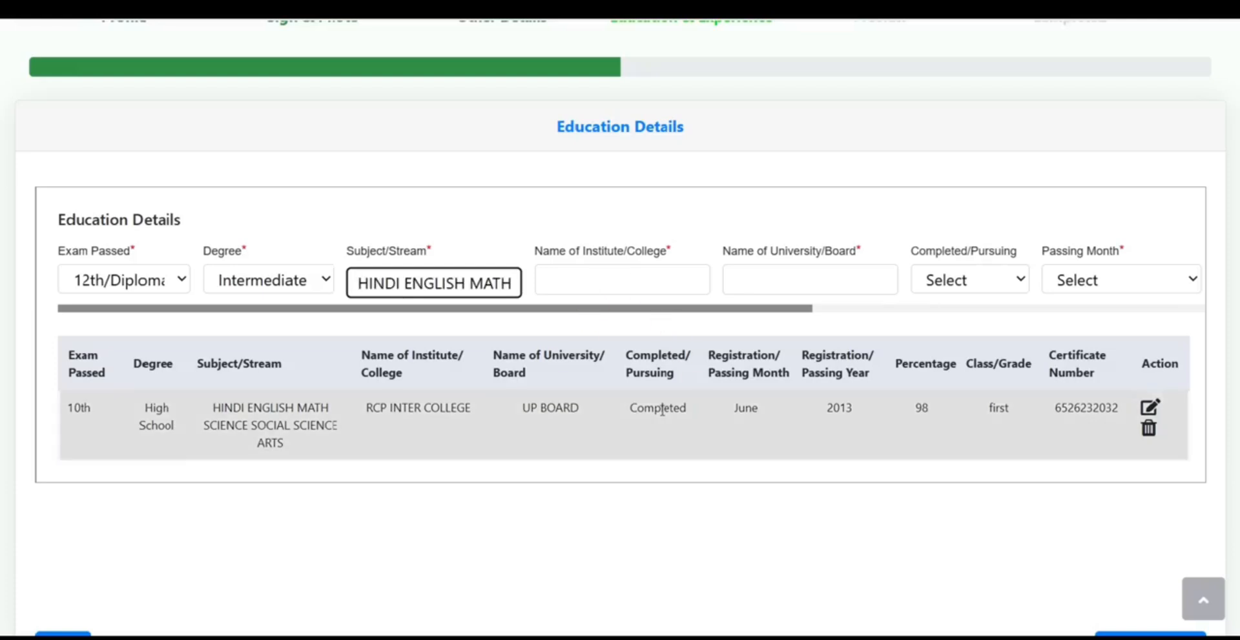
# Step: Reuse RCP INTER COLLEGE as the institute and enter UP BOARD as the board
pyautogui.tripleClick(377, 409)
pyautogui.hotkey('ctrl', 'c')
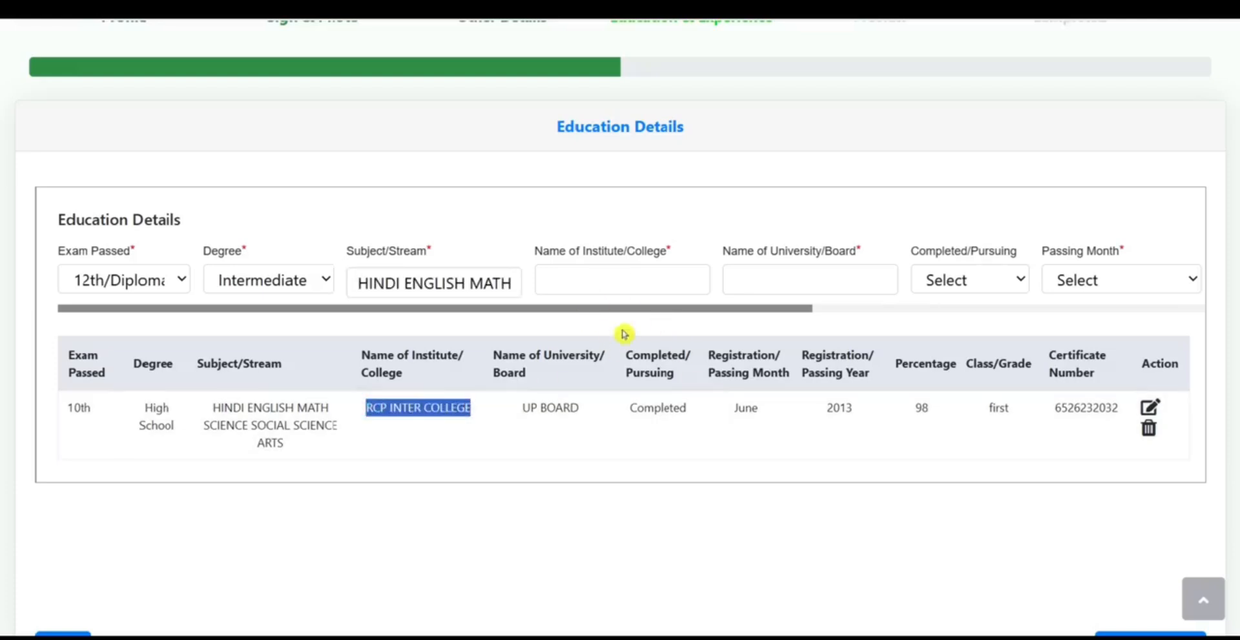
pyautogui.rightClick(429, 407)
pyautogui.click(446, 416)
pyautogui.click(623, 279)
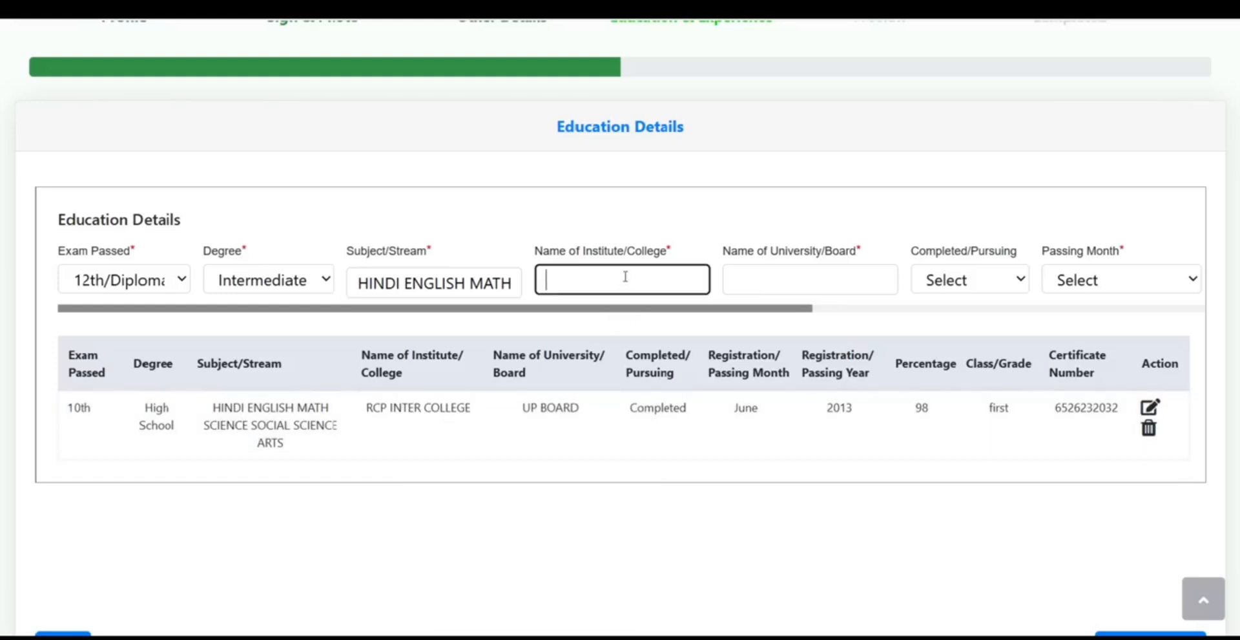
pyautogui.hotkey('ctrl', 'v')
pyautogui.click(778, 279)
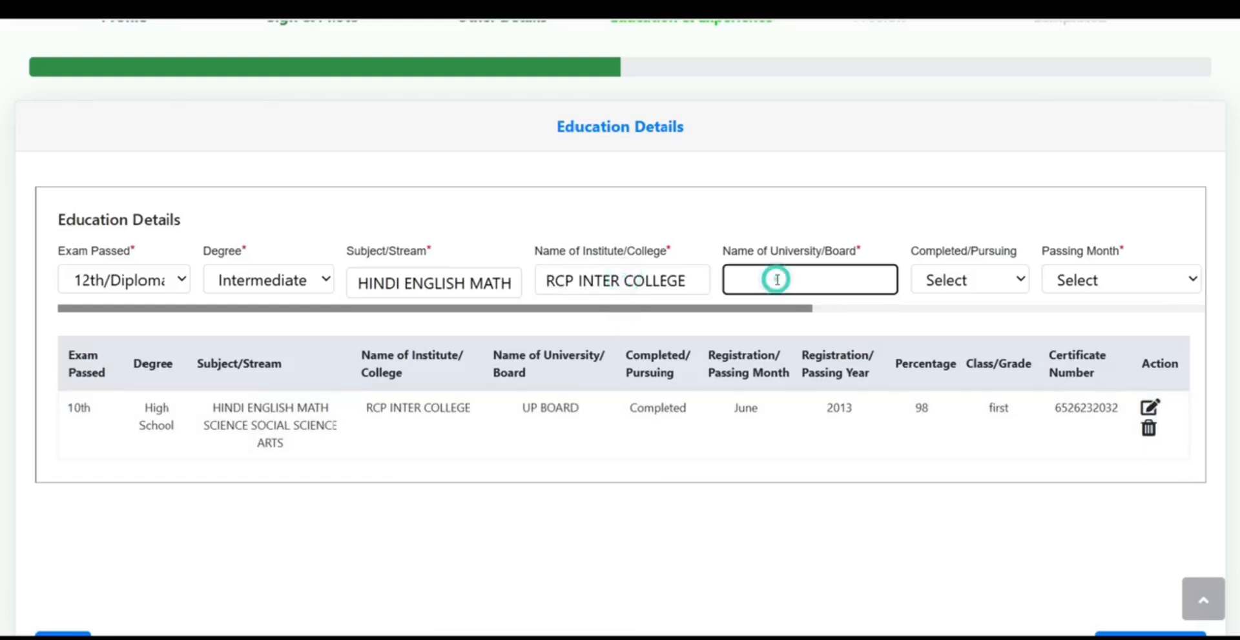
pyautogui.write('UP BOARD')
# Step: Mark the 12th qualification as Completed, passed in June 2015
pyautogui.click(963, 279)
pyautogui.click(962, 362)
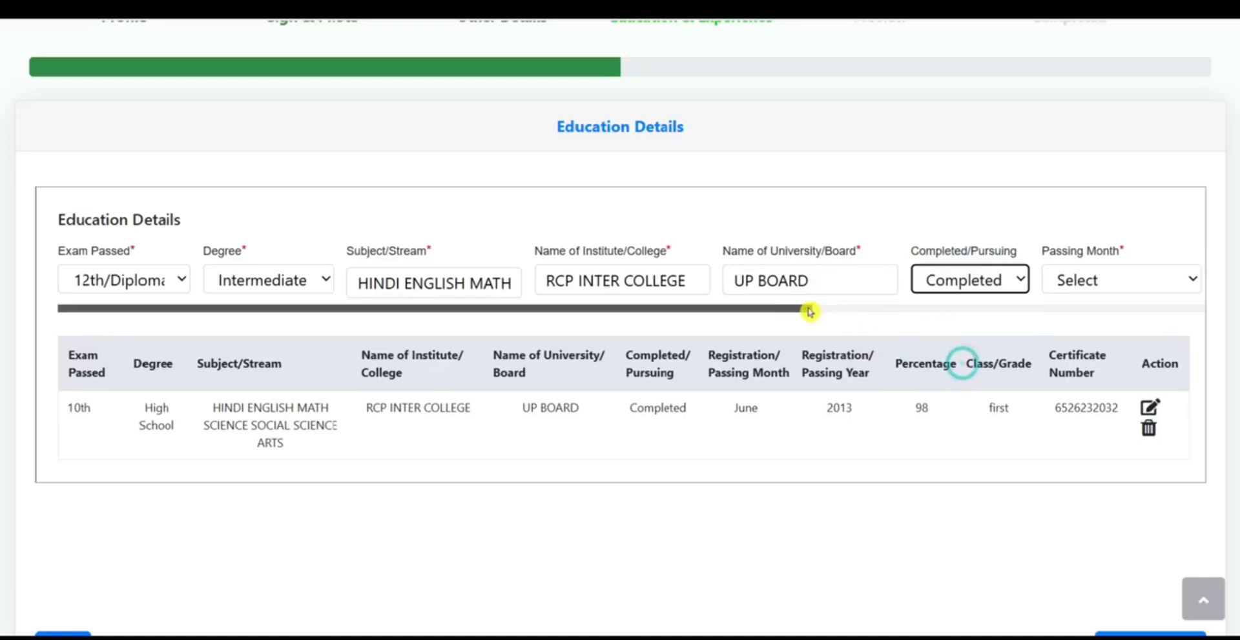
pyautogui.moveTo(810, 311); pyautogui.dragTo(1059, 310)
pyautogui.click(794, 279)
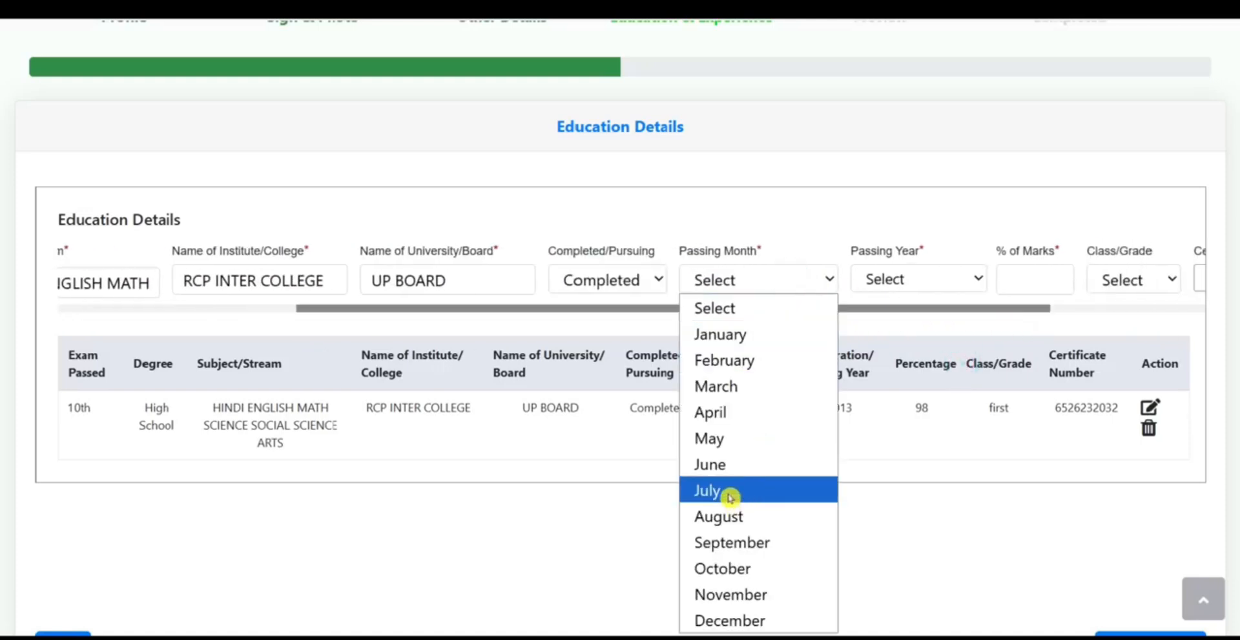
pyautogui.click(723, 464)
pyautogui.click(900, 278)
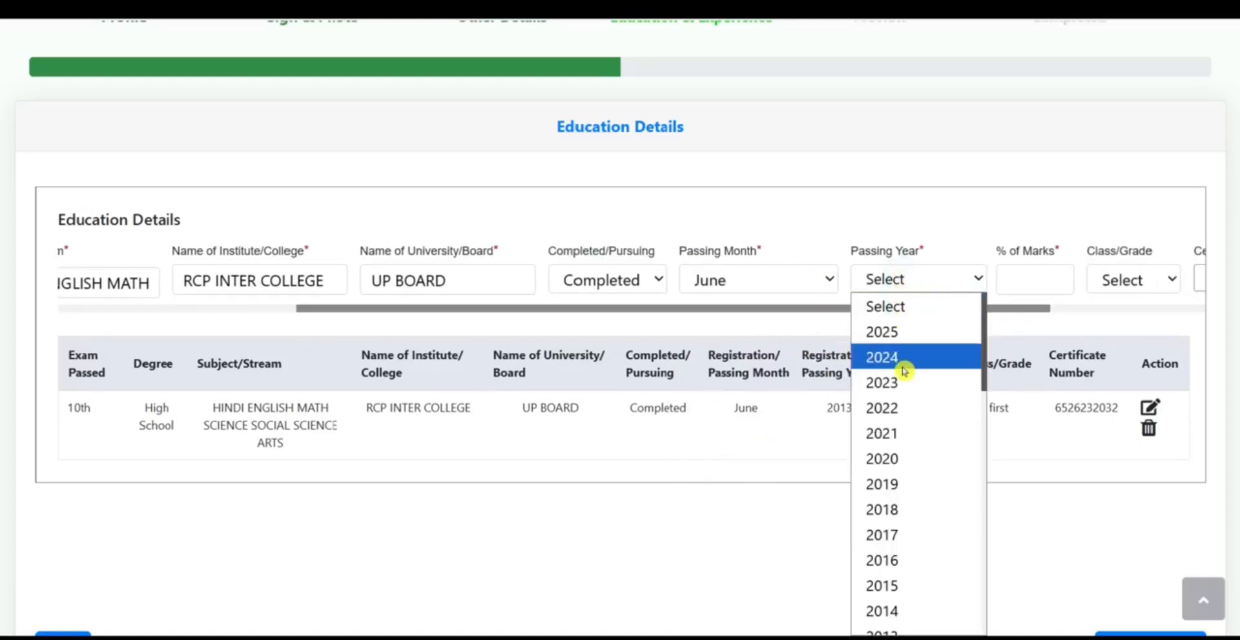
pyautogui.click(892, 585)
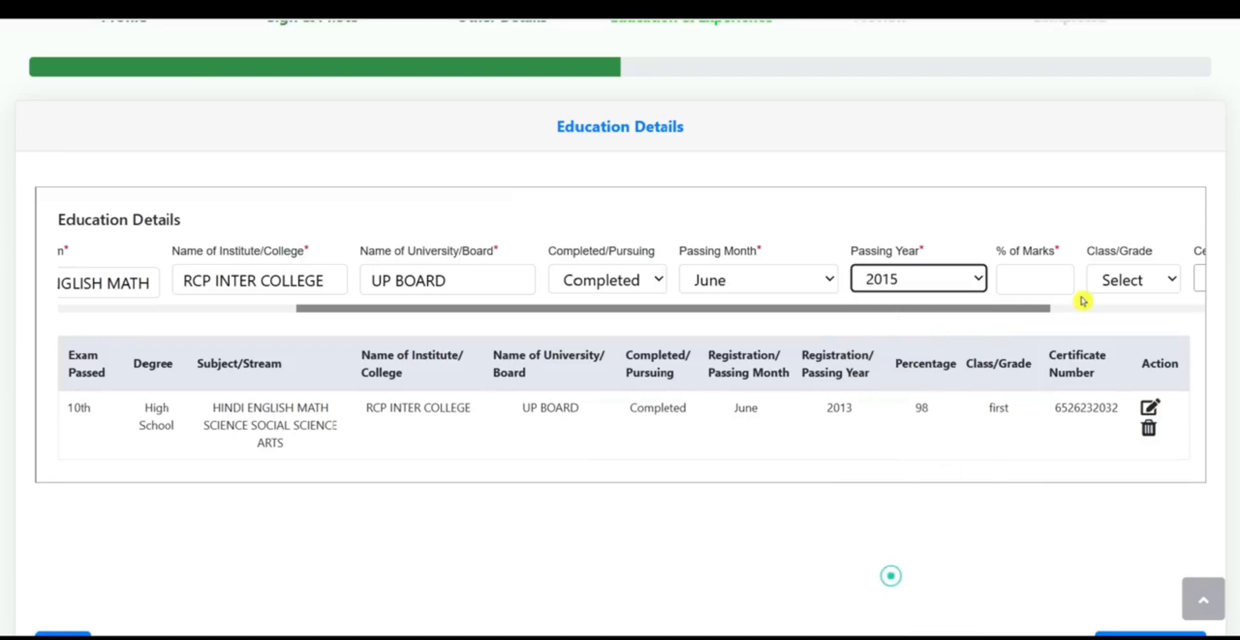
# Step: Enter 99% marks, choose First class and begin the certificate number
pyautogui.click(1044, 268)
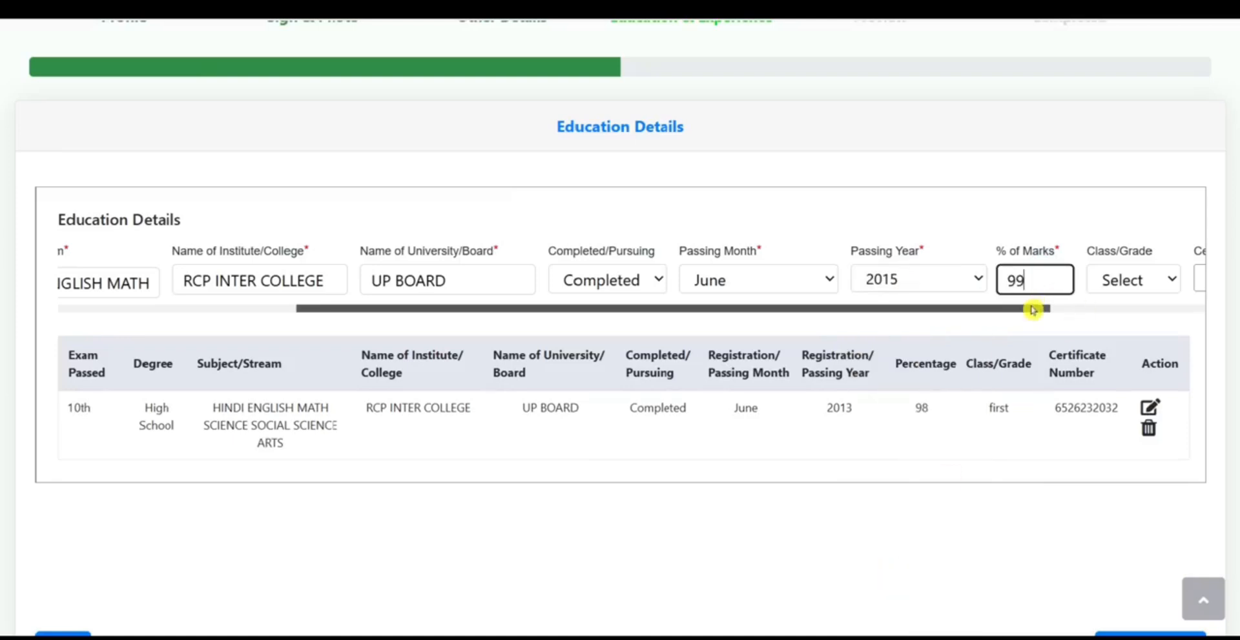
pyautogui.hscroll(3, 1031, 307)
pyautogui.click(900, 280)
pyautogui.click(898, 334)
pyautogui.click(1050, 270)
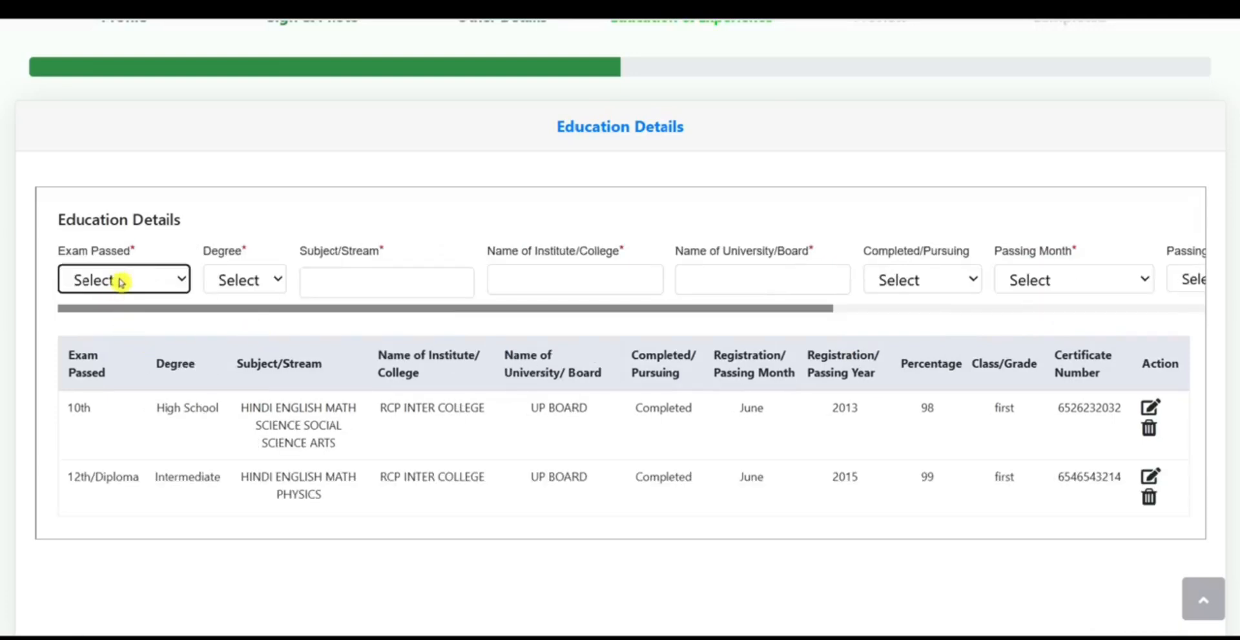
# Step: Start a Graduation entry with degree Bachelor of Arts (BA)
pyautogui.click(129, 282)
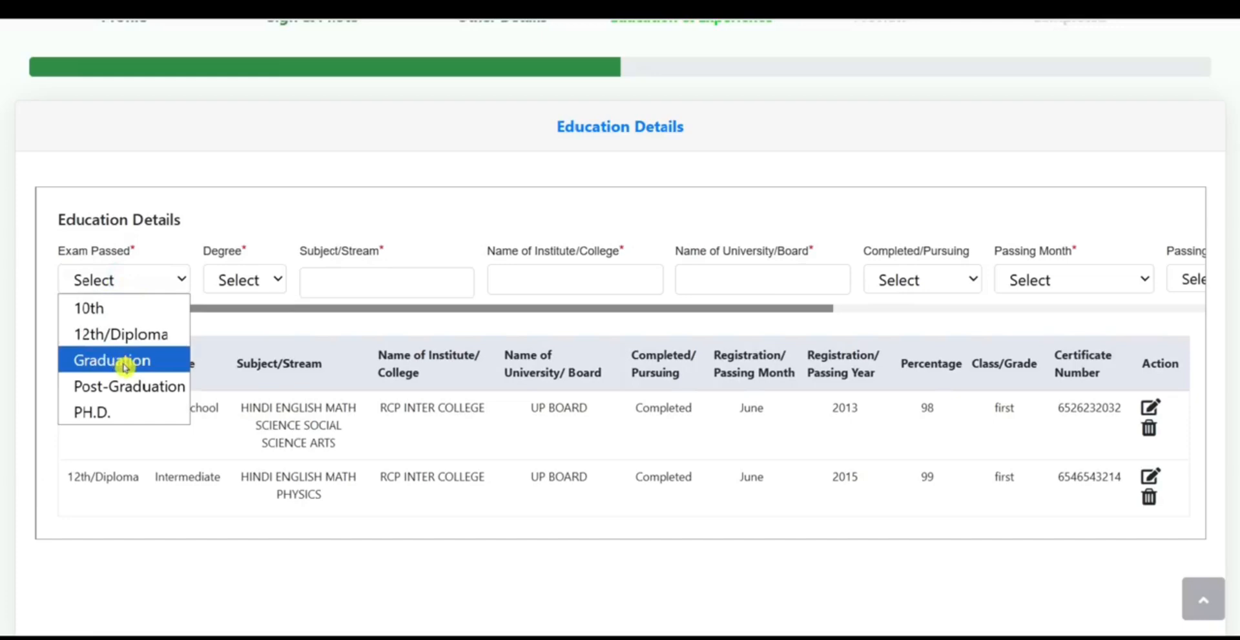
pyautogui.click(125, 360)
pyautogui.click(255, 280)
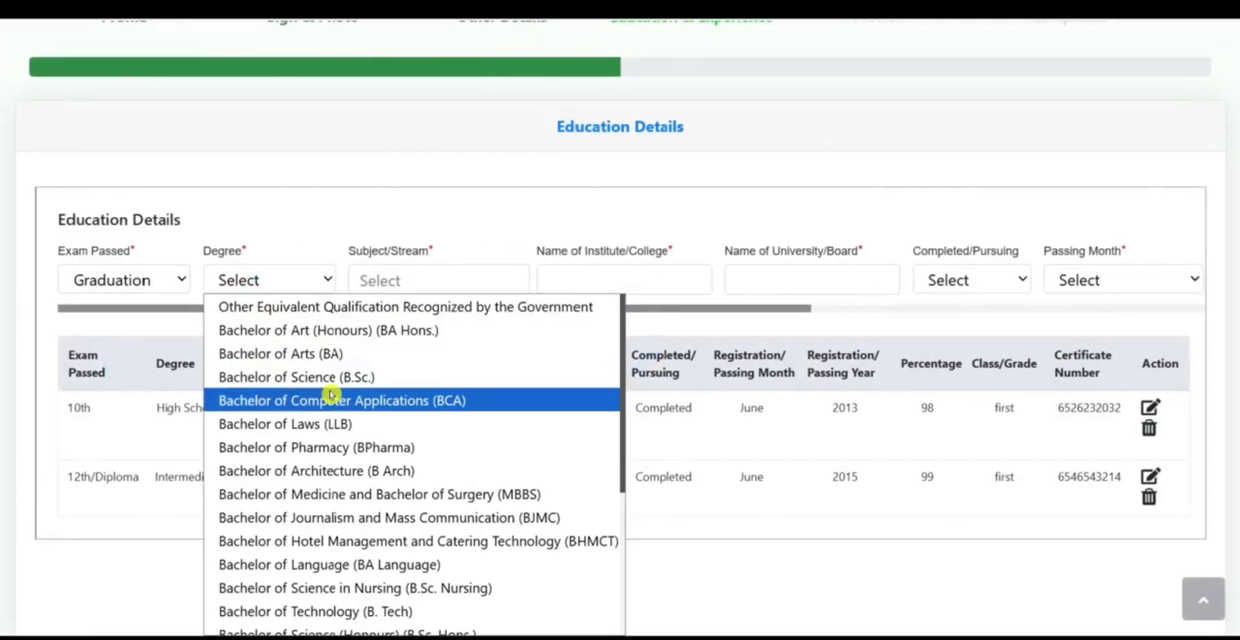
pyautogui.scroll(-4, 331, 395)
pyautogui.scroll(4, 341, 439)
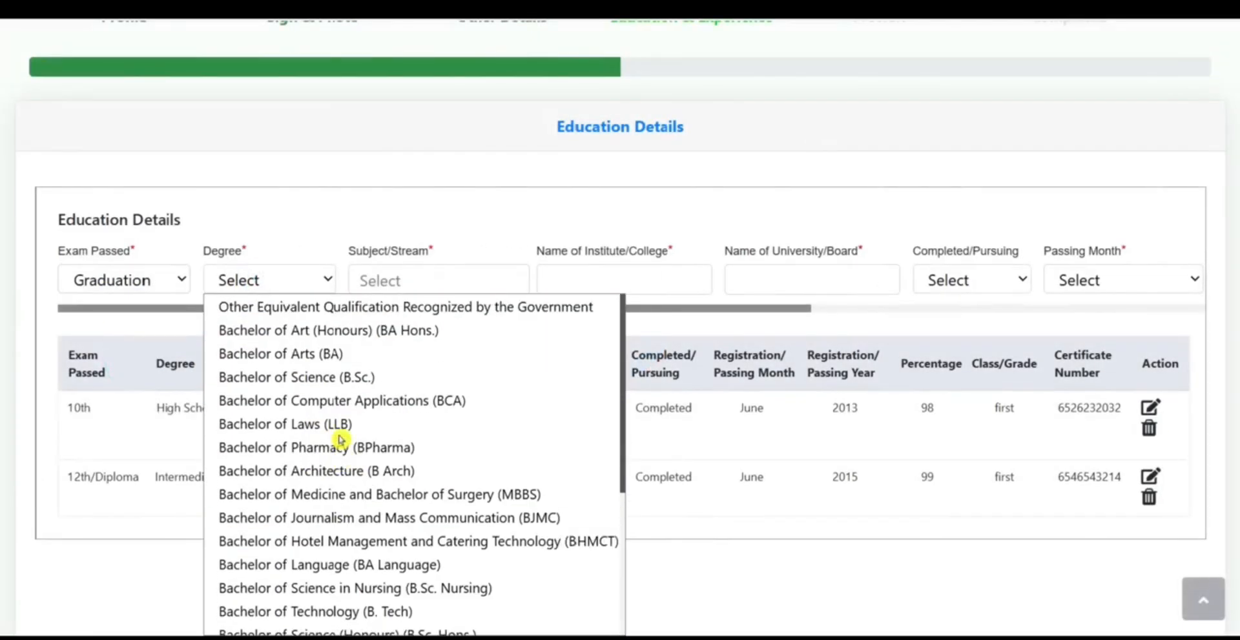
pyautogui.click(321, 361)
# Step: Tick Commerce, Computer Science and Education as subjects and enter institute CCSU MEERUT
pyautogui.click(443, 284)
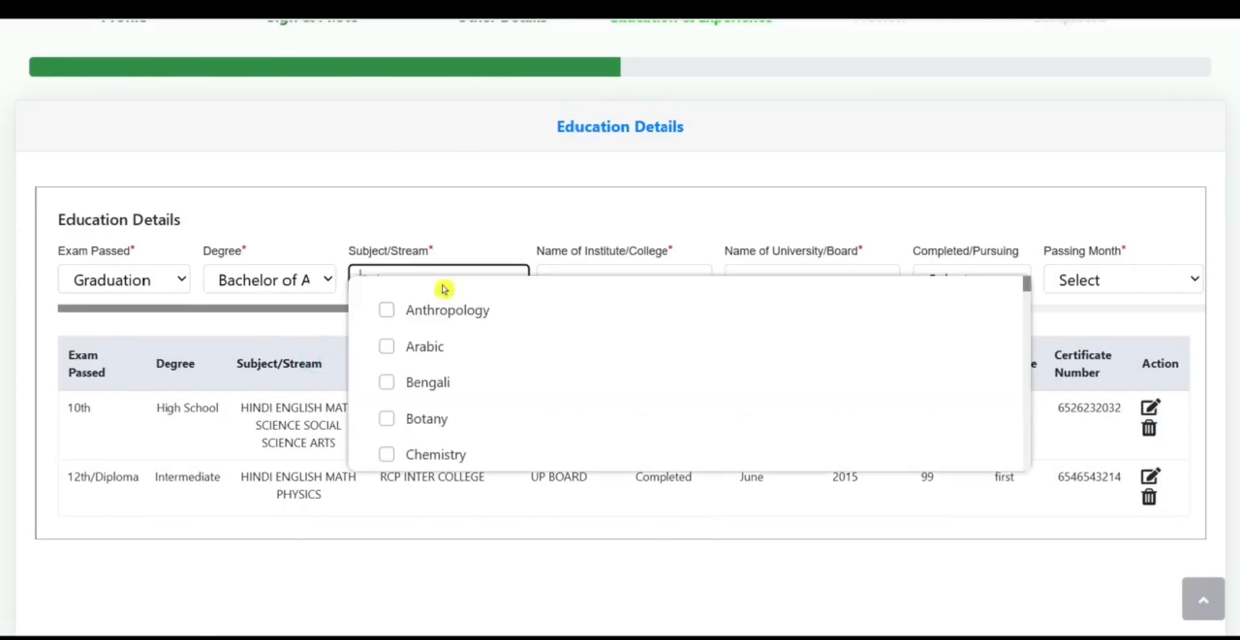
pyautogui.scroll(-2, 428, 395)
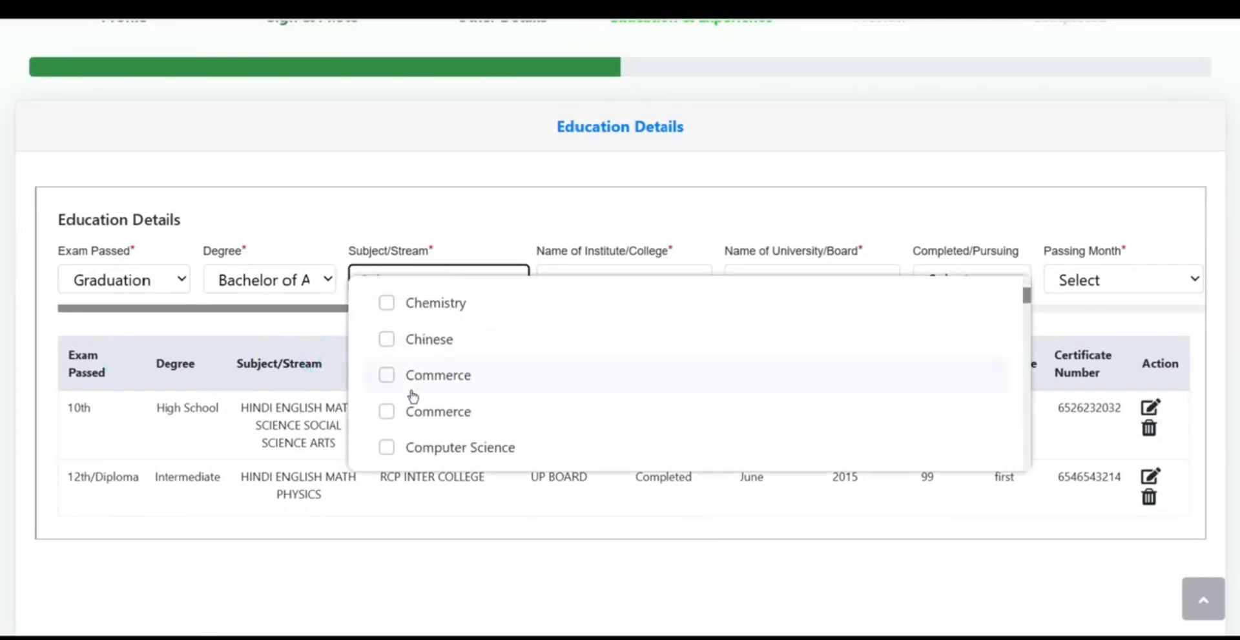
pyautogui.scroll(2, 410, 396)
pyautogui.scroll(-2, 410, 391)
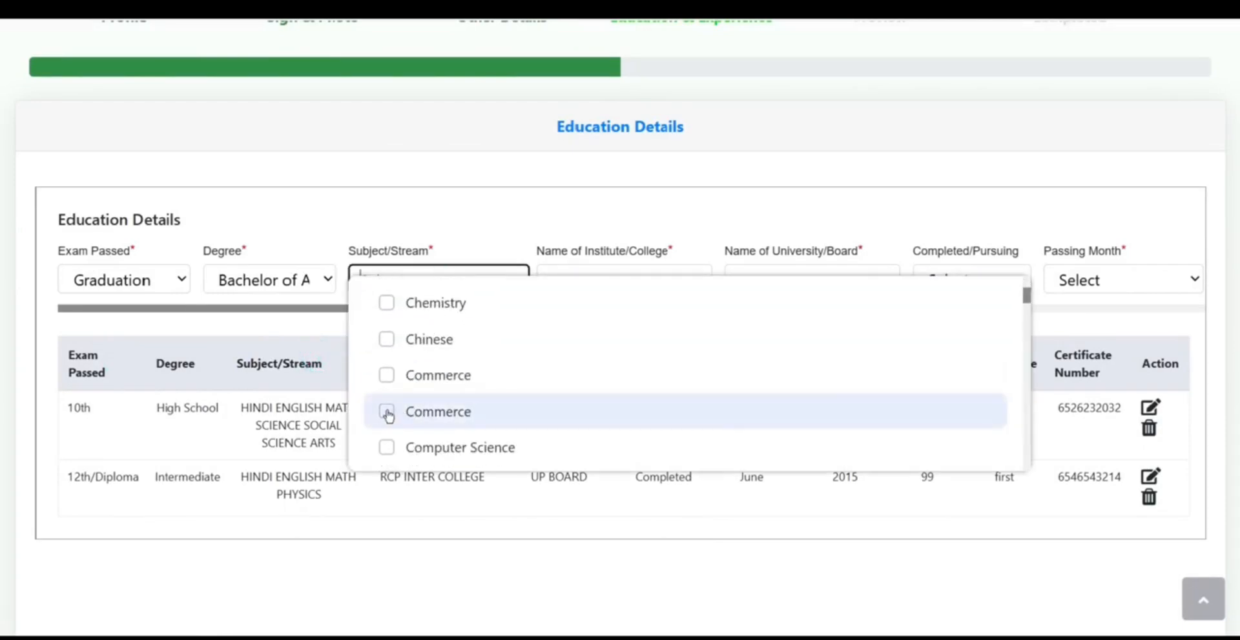
pyautogui.click(387, 411)
pyautogui.click(392, 444)
pyautogui.scroll(-2, 420, 427)
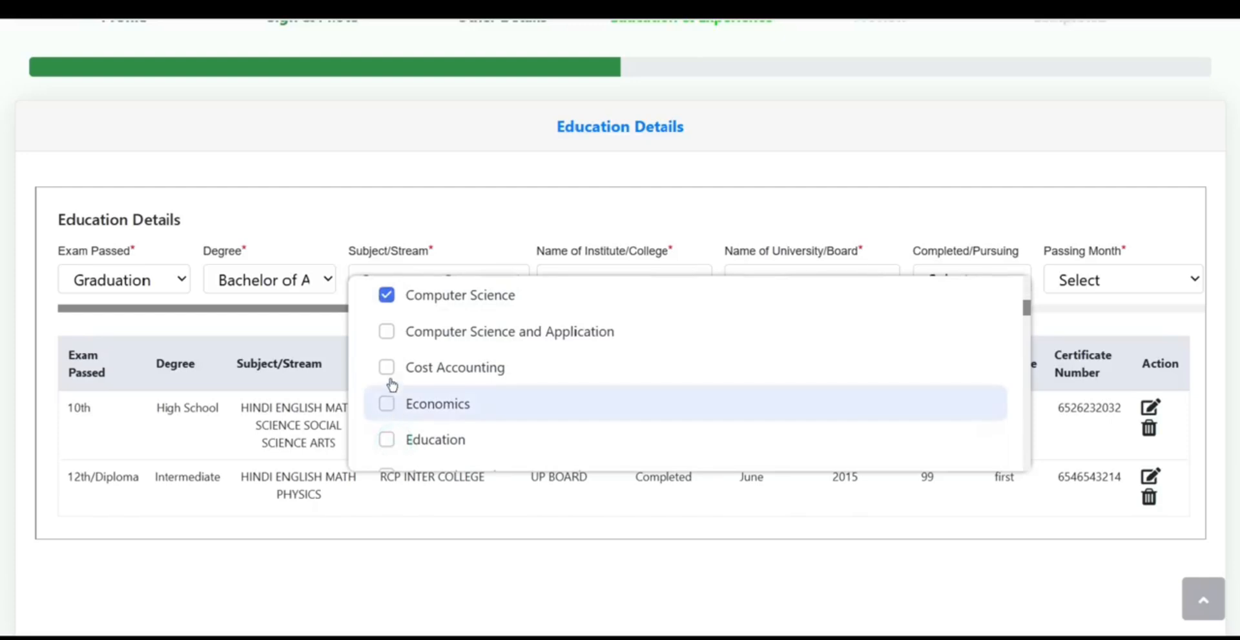
pyautogui.click(386, 440)
pyautogui.click(693, 214)
pyautogui.click(620, 274)
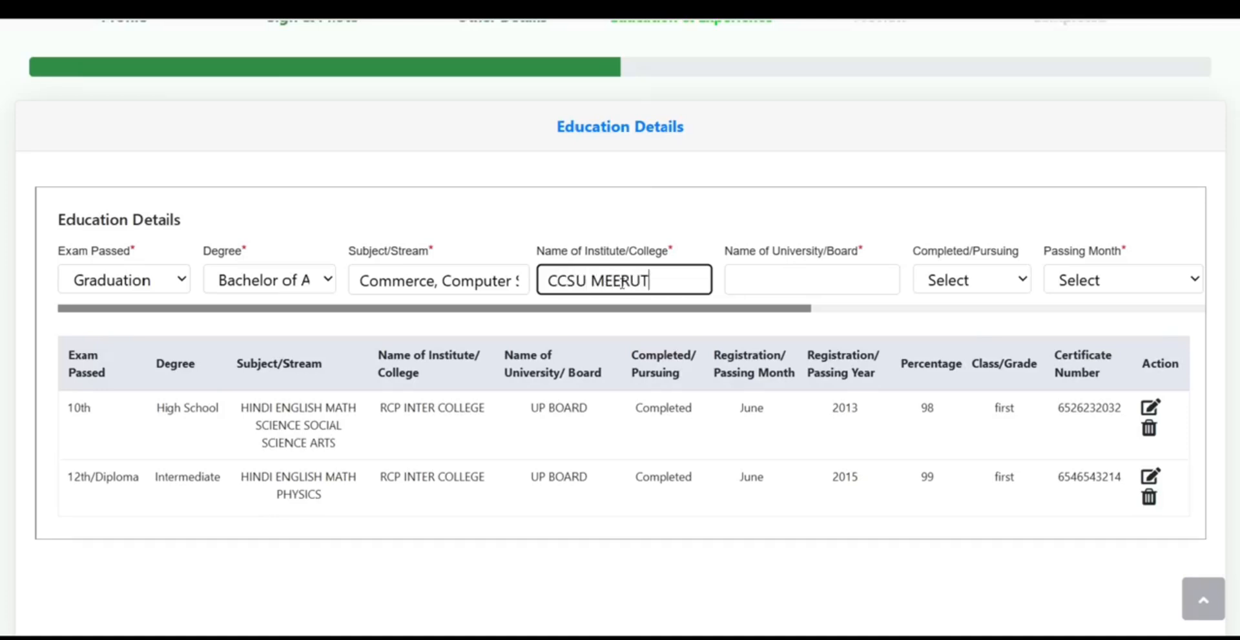
# Step: Change the institute to JV JAIN DEGREE COLLEGE and set university to CCSU MEERUT
pyautogui.click(795, 282)
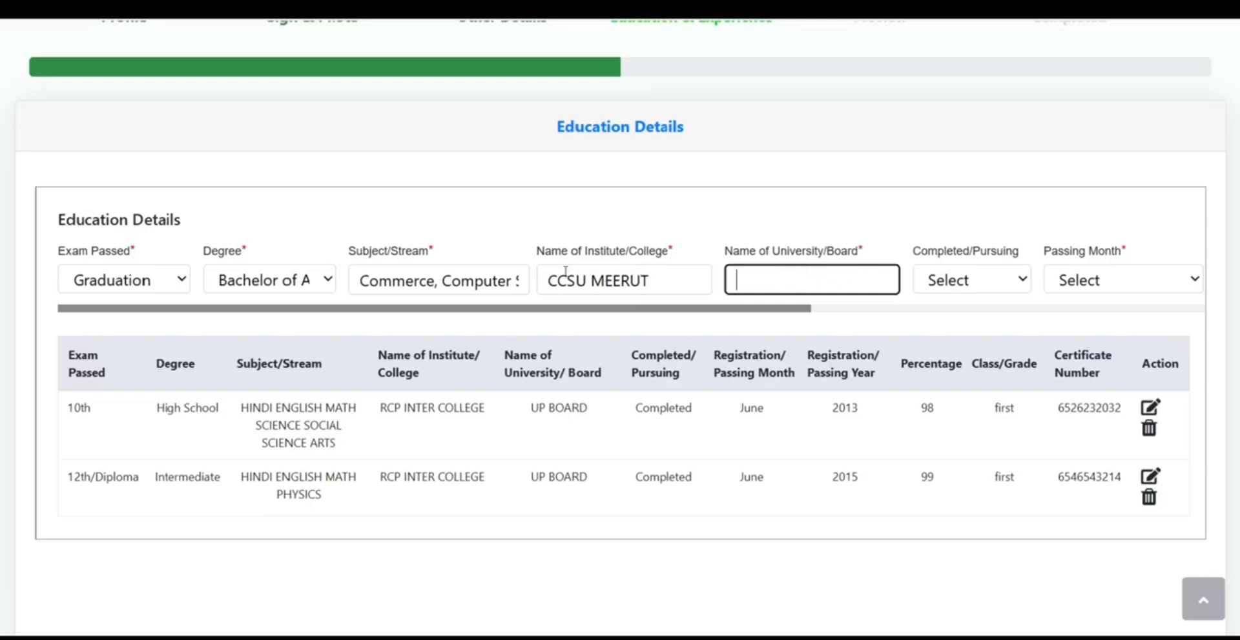
pyautogui.moveTo(766, 251); pyautogui.dragTo(817, 255)
pyautogui.click(798, 282)
pyautogui.tripleClick(662, 285)
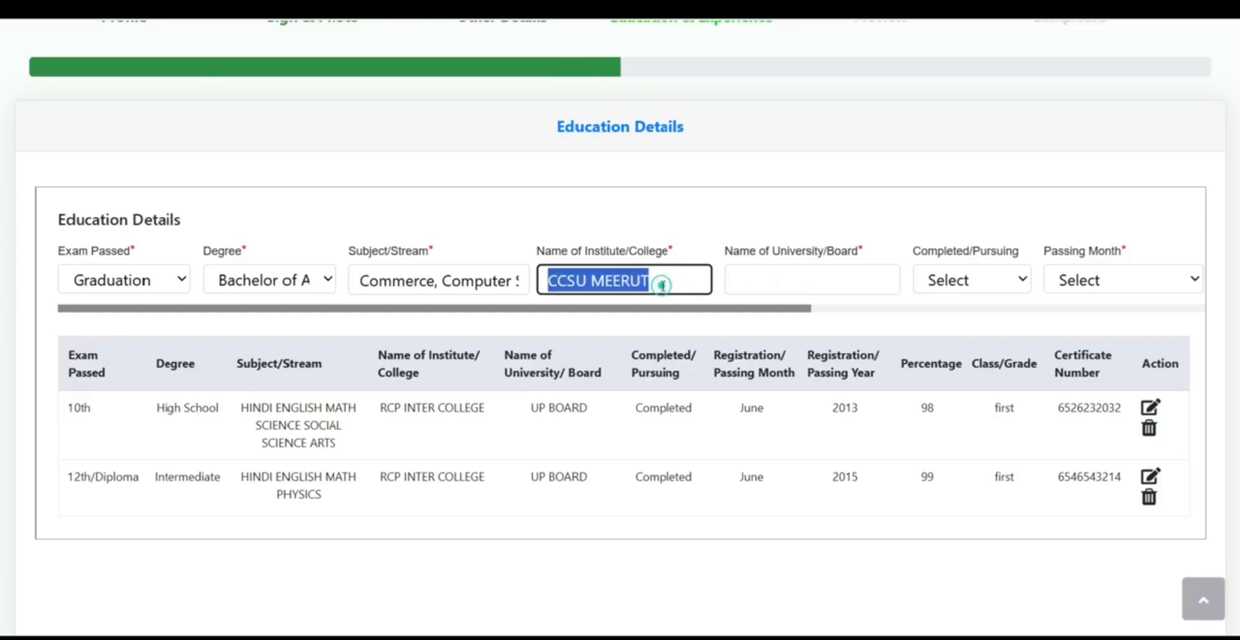
pyautogui.write('JV JAIN DEGREE C')
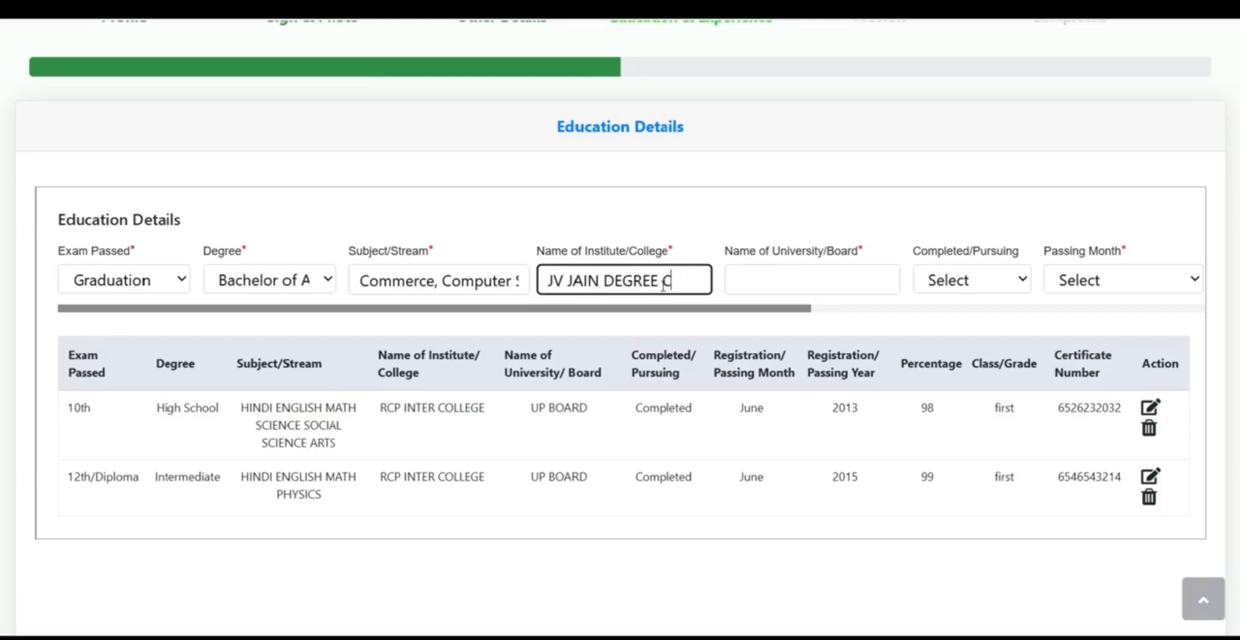
pyautogui.write('EGE')
pyautogui.click(783, 267)
pyautogui.write('CCSU MEERUT')
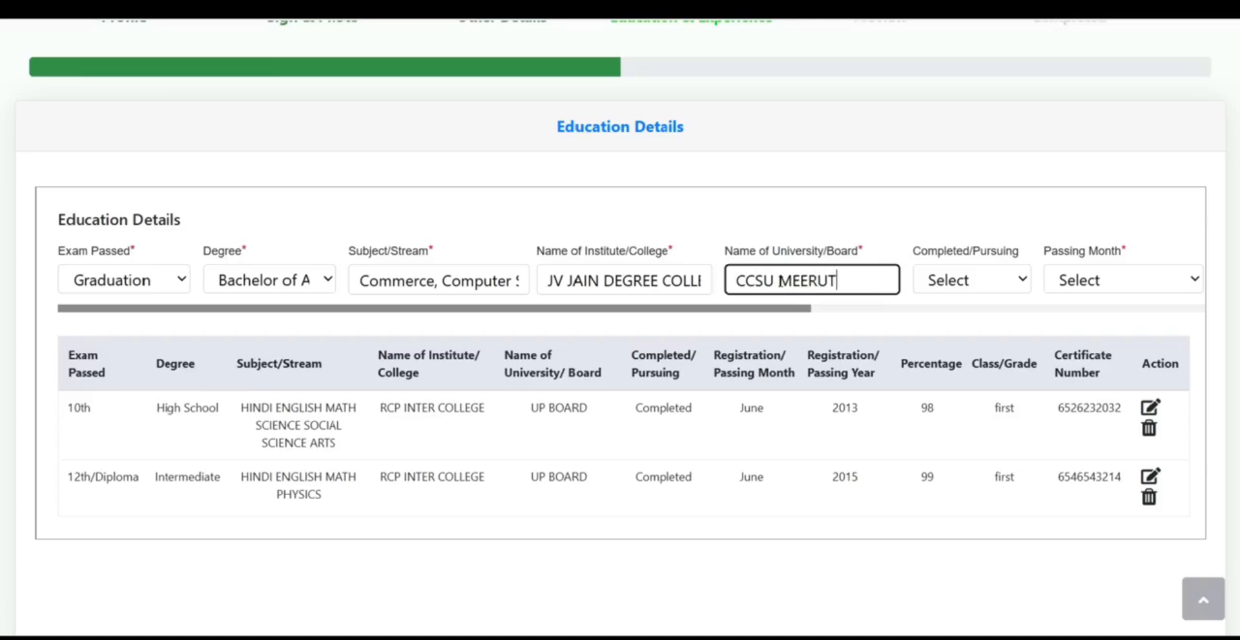
# Step: Mark the graduation as Completed, passed in August 2018
pyautogui.click(967, 280)
pyautogui.click(969, 360)
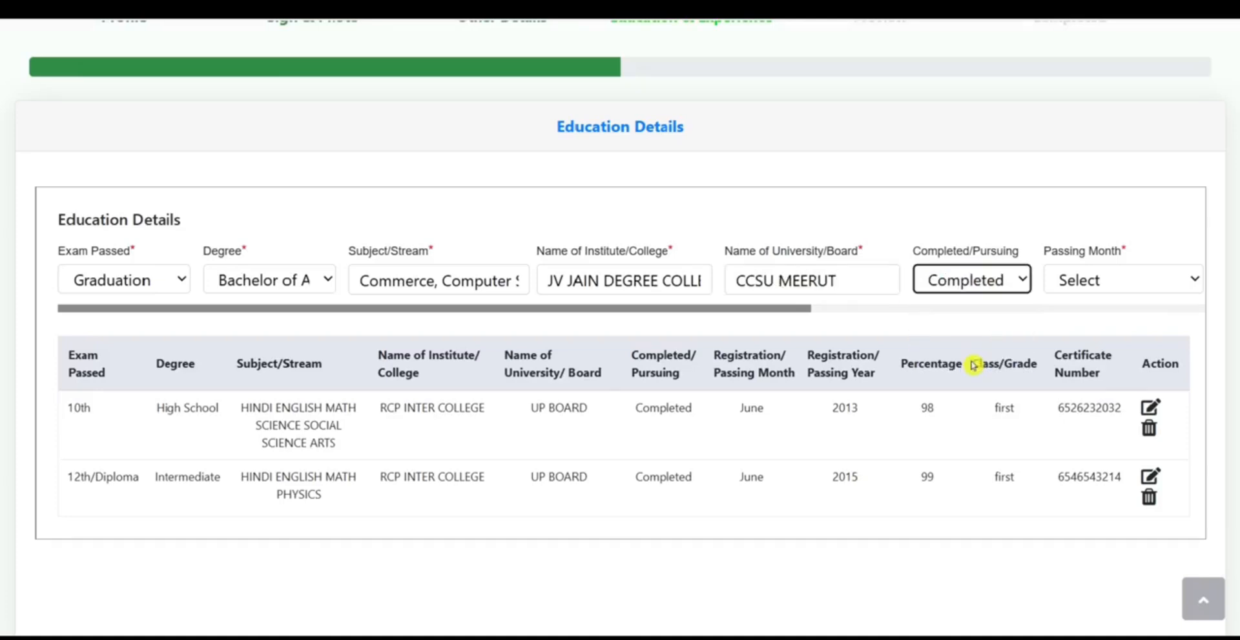
pyautogui.moveTo(796, 309); pyautogui.dragTo(1058, 321)
pyautogui.click(706, 280)
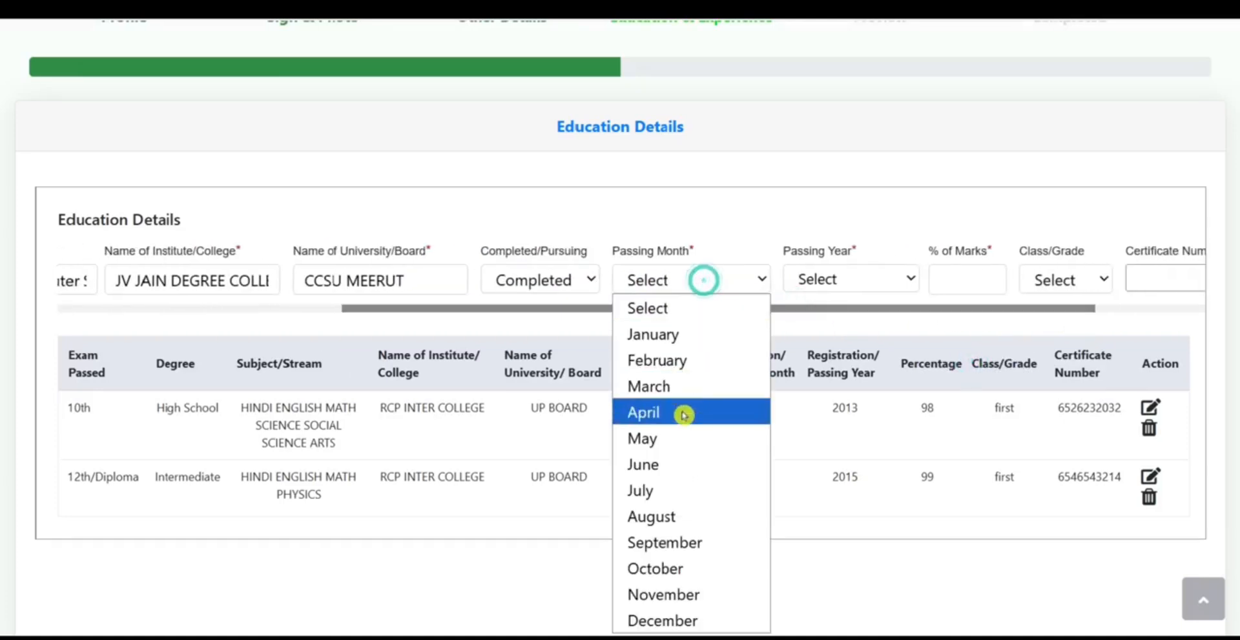
pyautogui.click(660, 521)
pyautogui.click(851, 278)
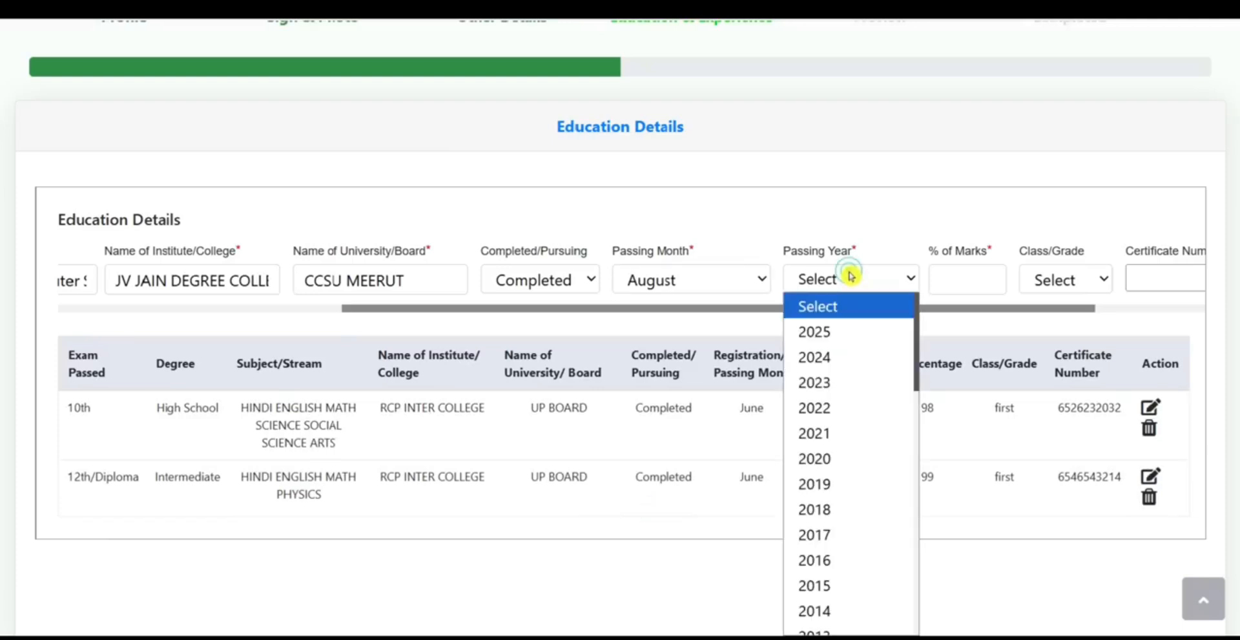
pyautogui.click(838, 509)
# Step: Enter 98% marks, First class and the certificate number, then add the graduation record
pyautogui.click(963, 279)
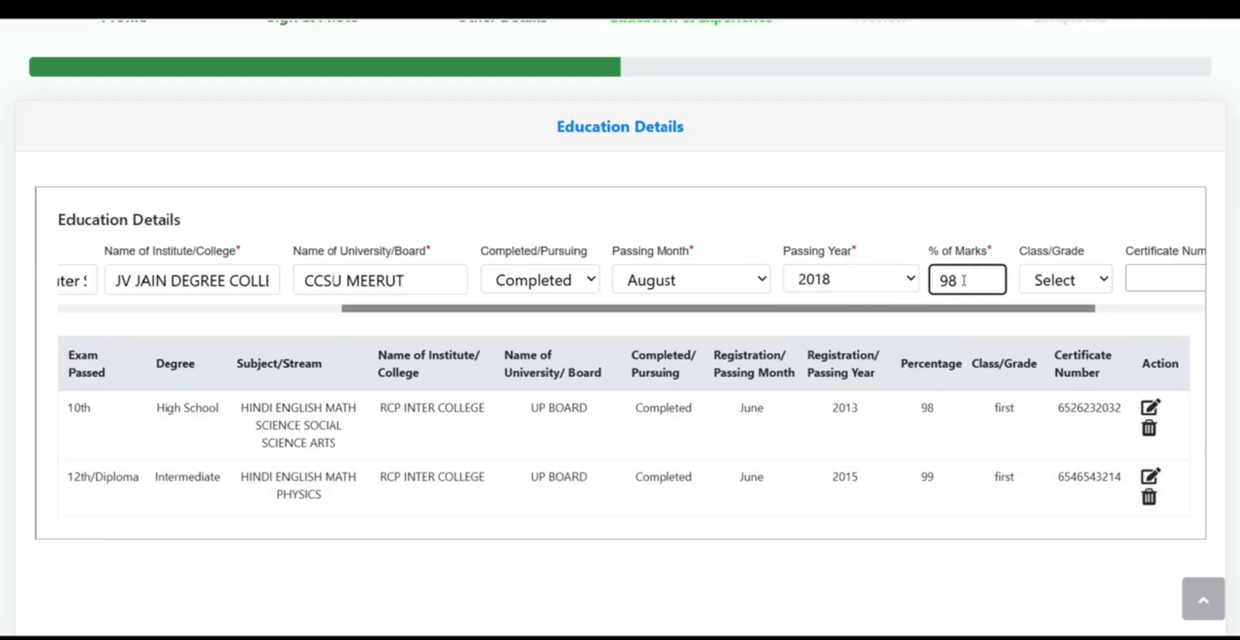
pyautogui.write('98')
pyautogui.moveTo(1066, 309); pyautogui.dragTo(1172, 309)
pyautogui.click(901, 279)
pyautogui.click(895, 328)
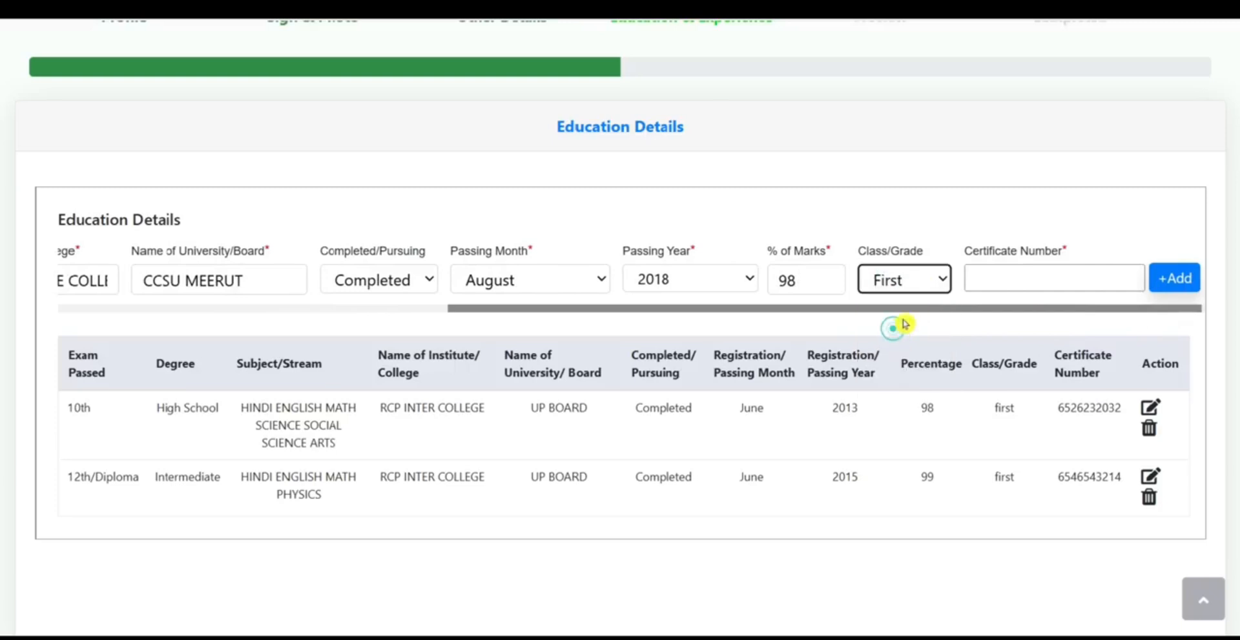
pyautogui.click(1059, 279)
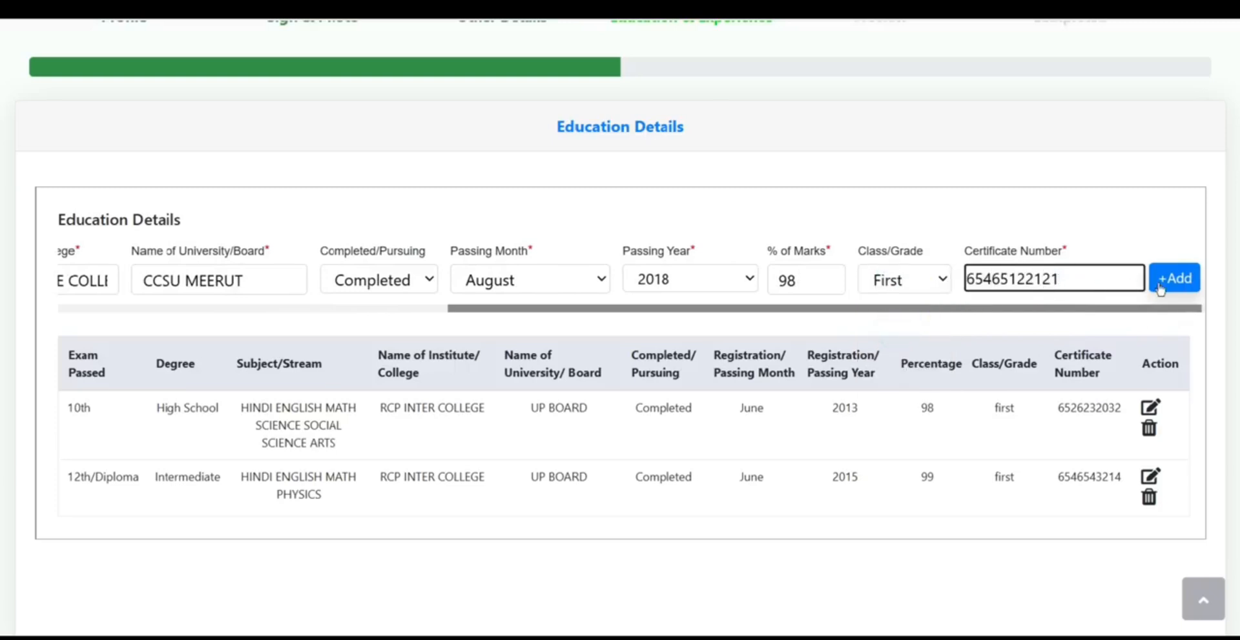
pyautogui.click(1161, 284)
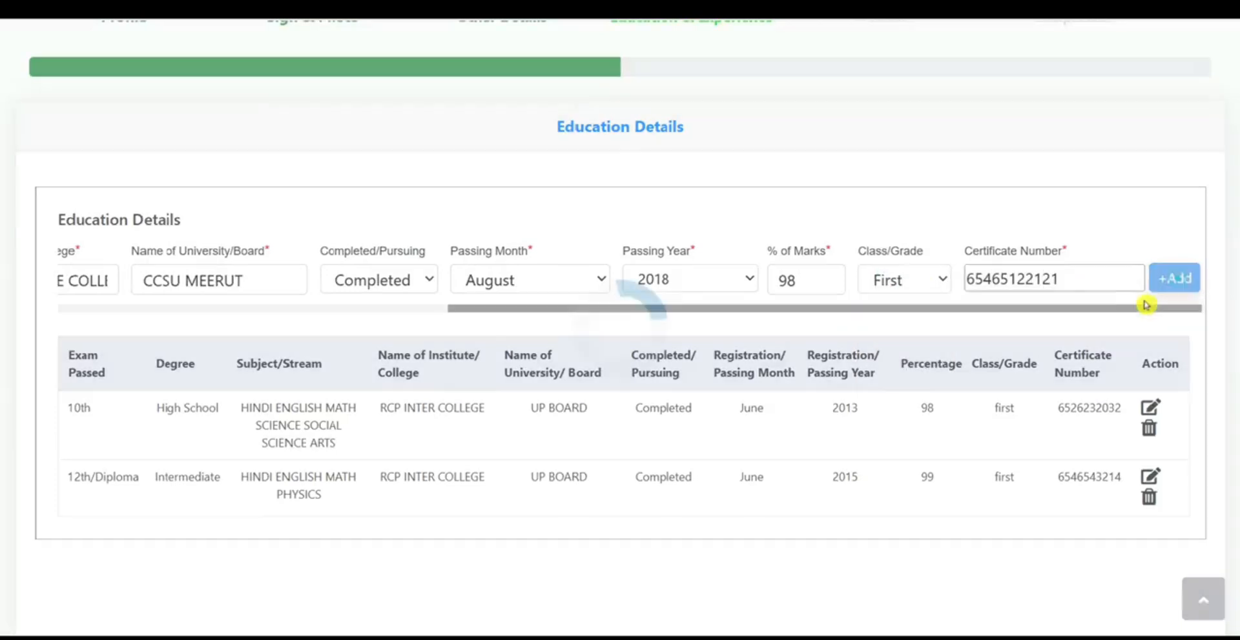
pyautogui.press('Return')
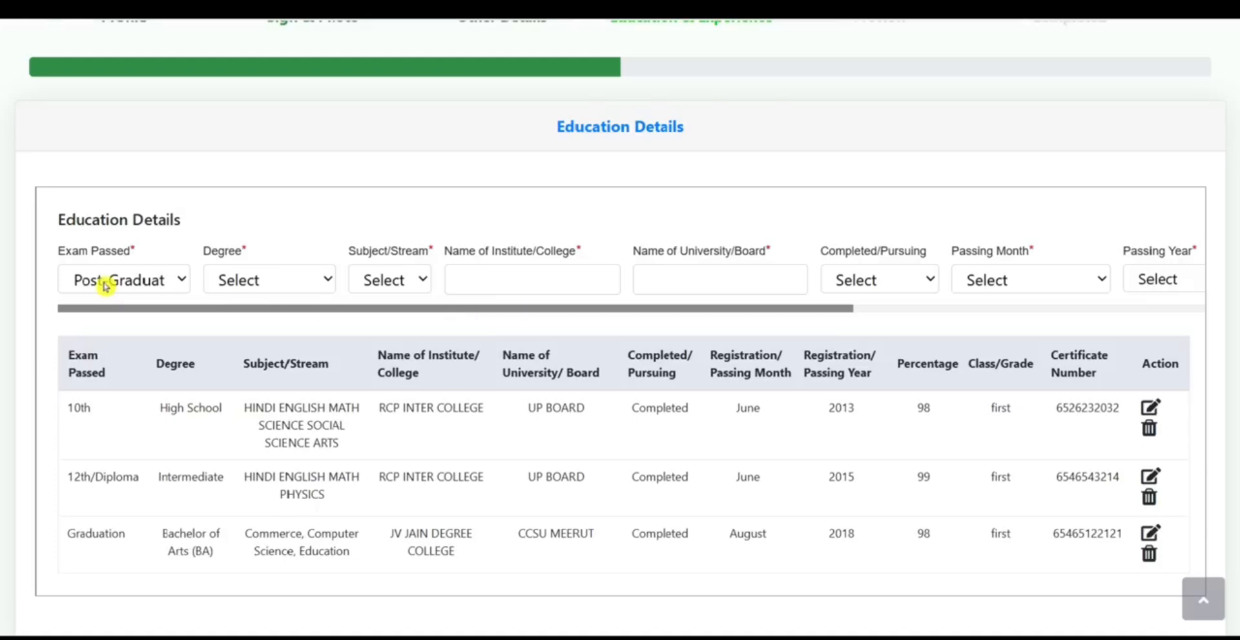
# Step: Start a Post-Graduation entry: Master of Arts (MA) with Education as subject
pyautogui.click(124, 280)
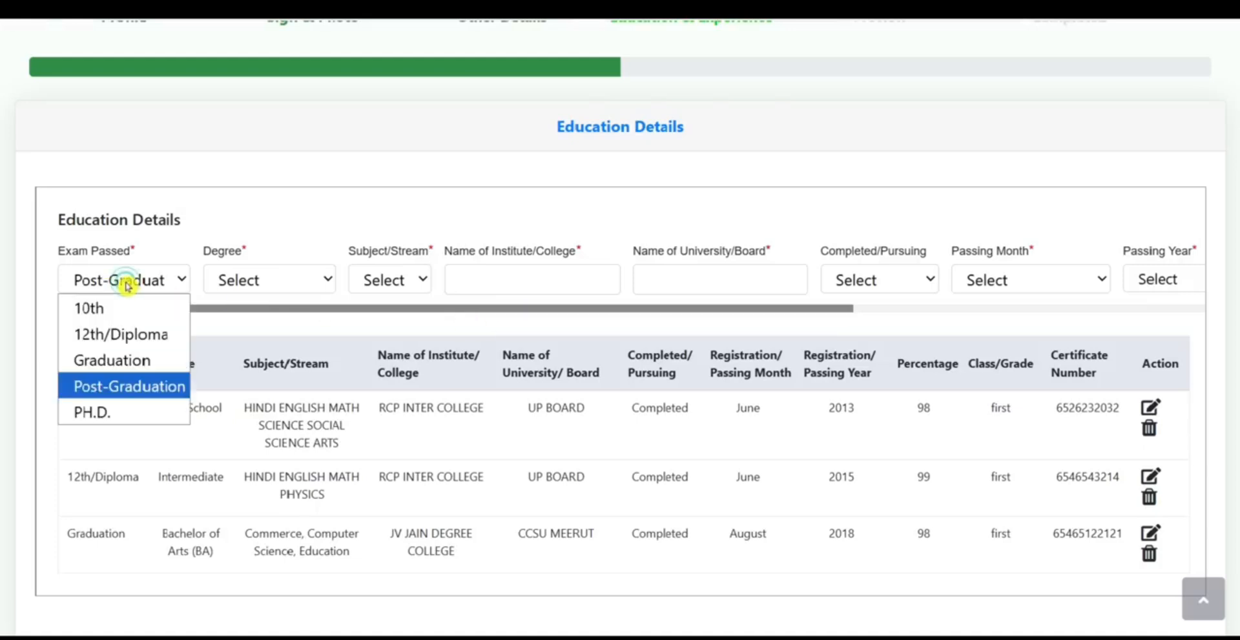
pyautogui.click(117, 386)
pyautogui.click(263, 280)
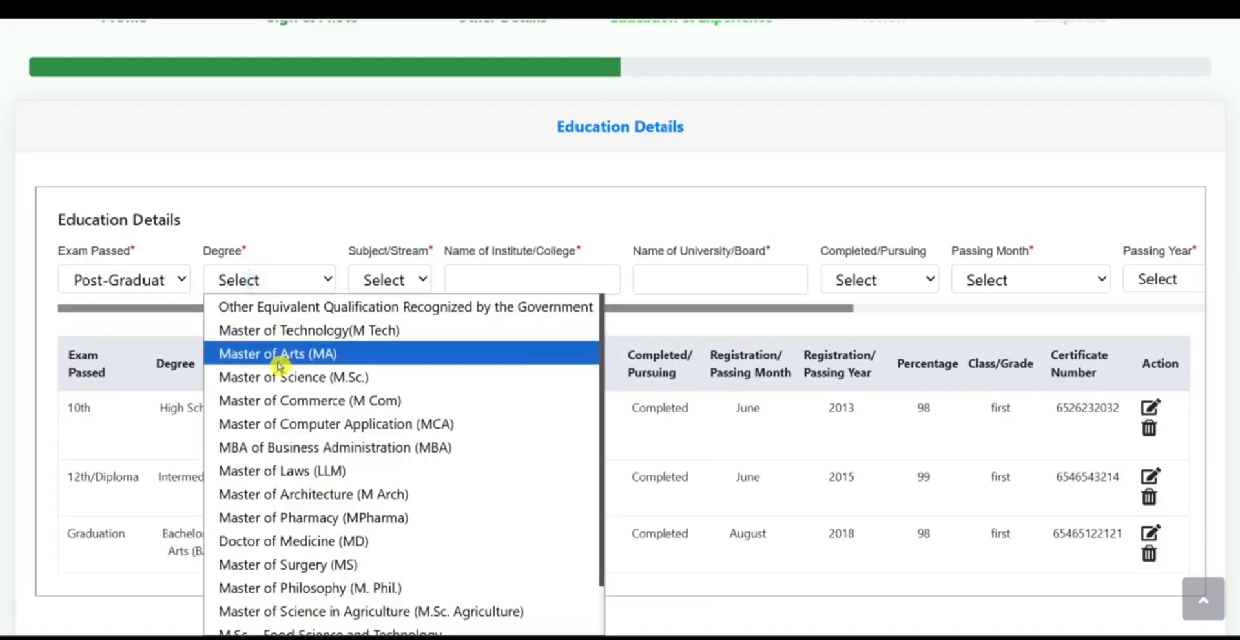
pyautogui.click(278, 353)
pyautogui.click(388, 279)
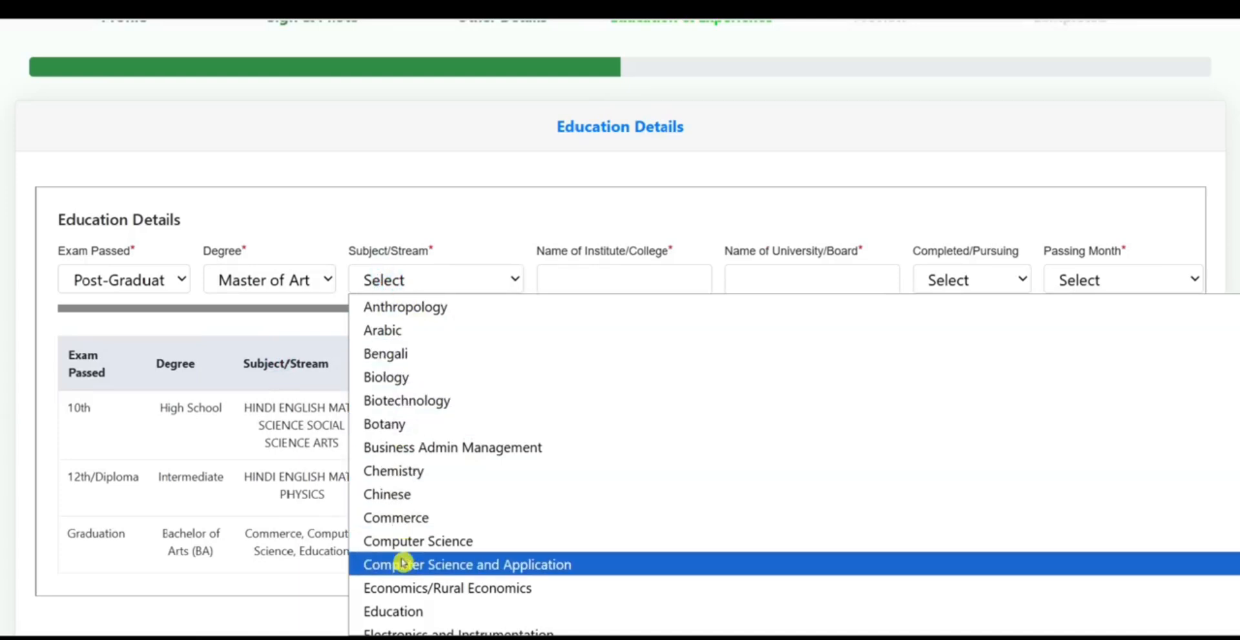
pyautogui.click(399, 611)
# Step: Copy JV JAIN DEGREE COLLEGE and CCSU MEERUT from the graduation row into institute and university
pyautogui.click(637, 274)
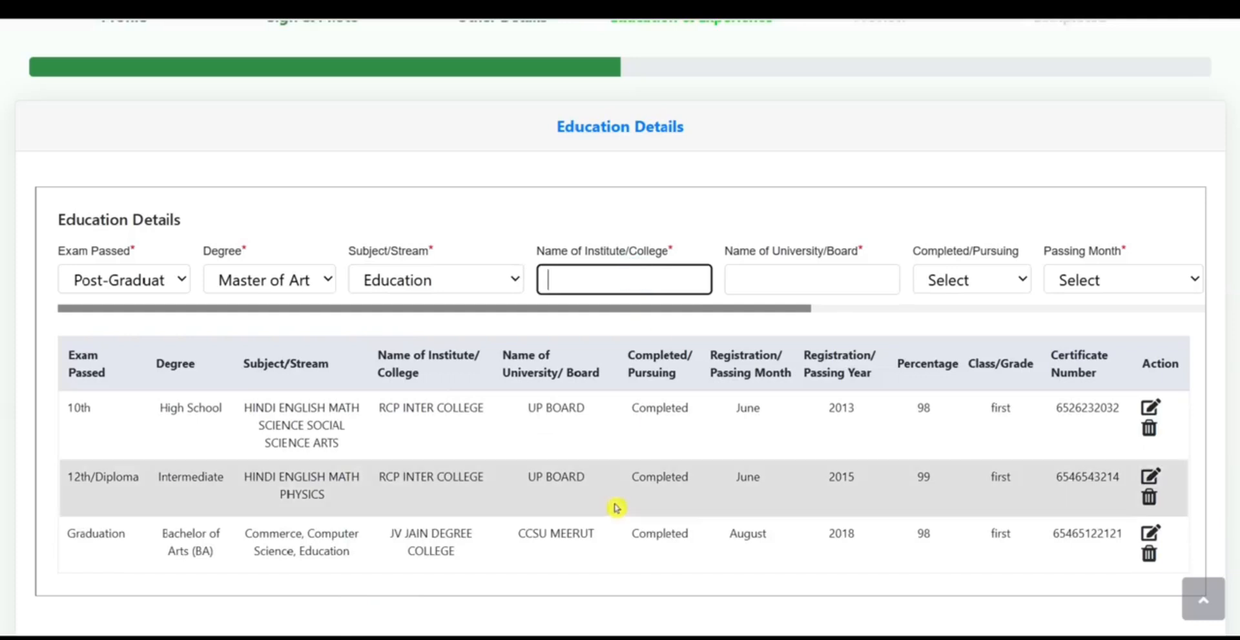
pyautogui.moveTo(391, 533); pyautogui.dragTo(455, 555)
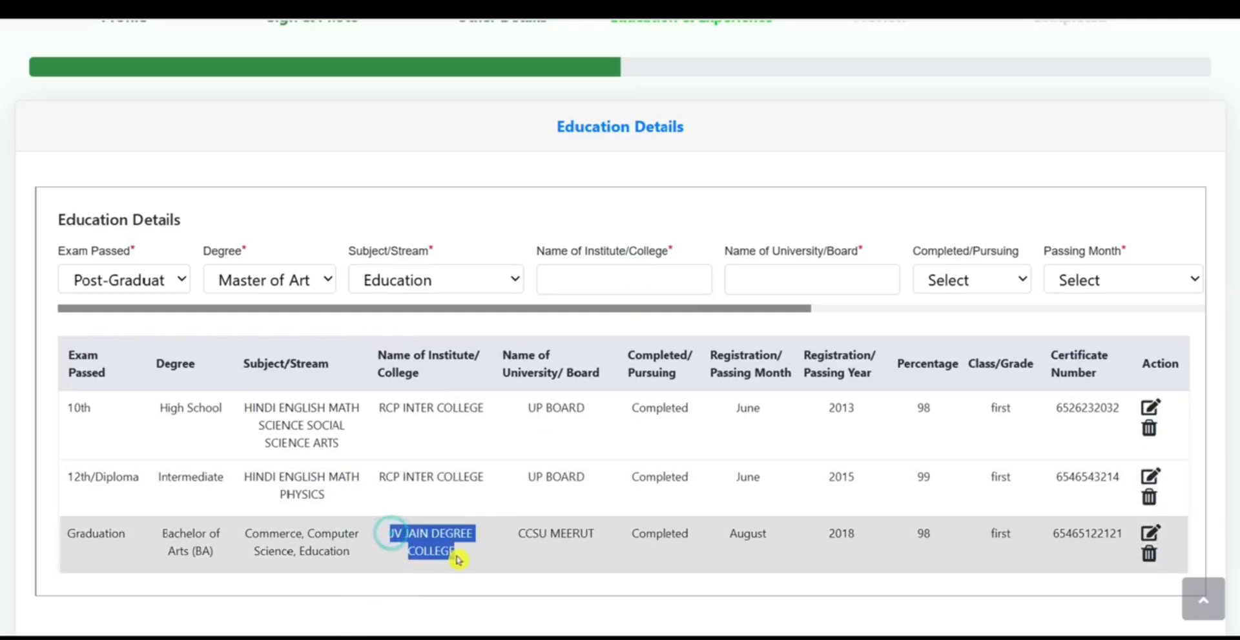
pyautogui.rightClick(434, 538)
pyautogui.click(489, 369)
pyautogui.click(622, 279)
pyautogui.hotkey('ctrl', 'v')
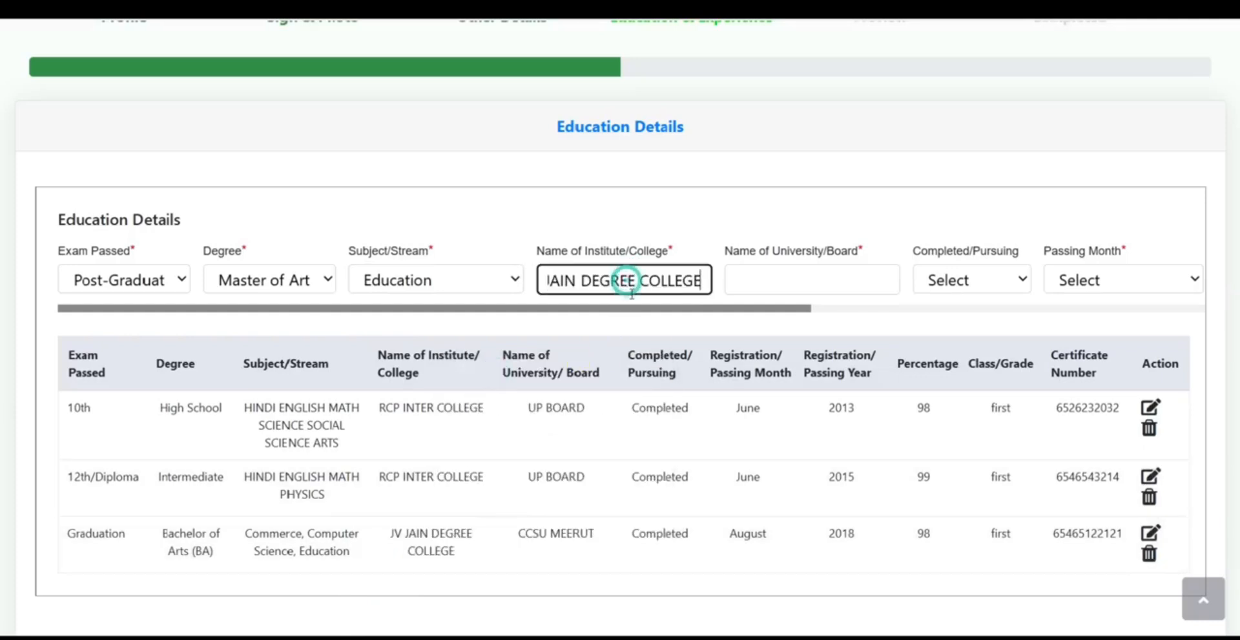
pyautogui.moveTo(522, 533); pyautogui.dragTo(590, 536)
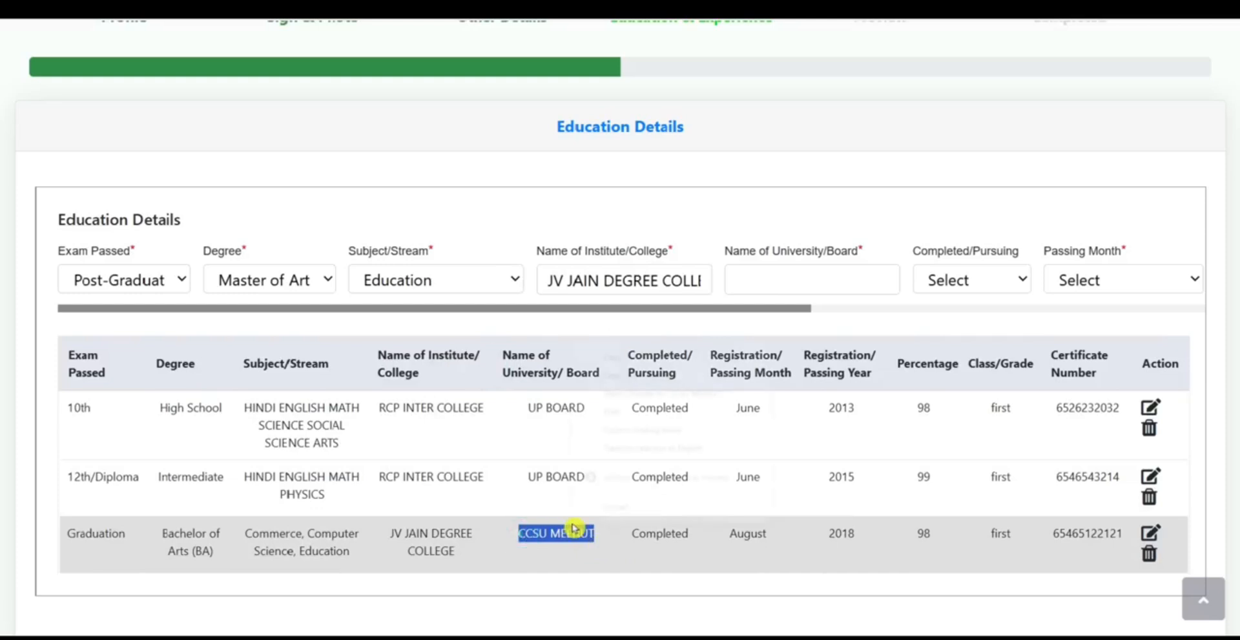
pyautogui.rightClick(573, 531)
pyautogui.click(601, 354)
pyautogui.click(779, 283)
pyautogui.hotkey('ctrl', 'v')
# Step: Mark the post-graduation as Completed, passed in September 2020
pyautogui.click(940, 278)
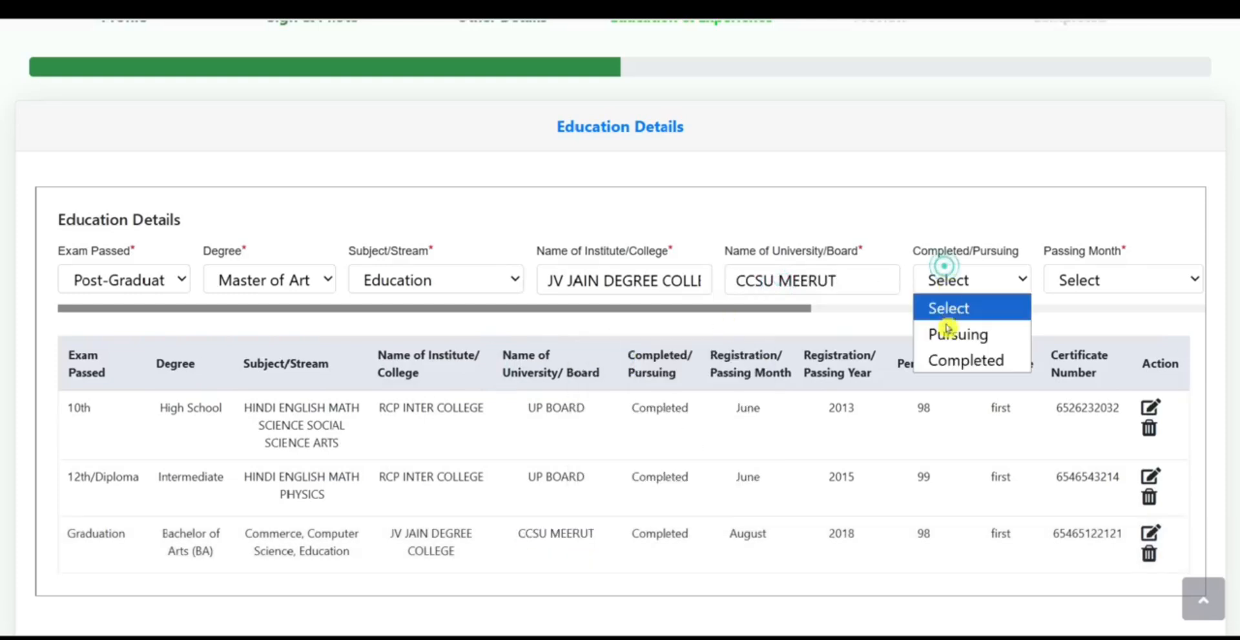
pyautogui.click(962, 363)
pyautogui.click(905, 308)
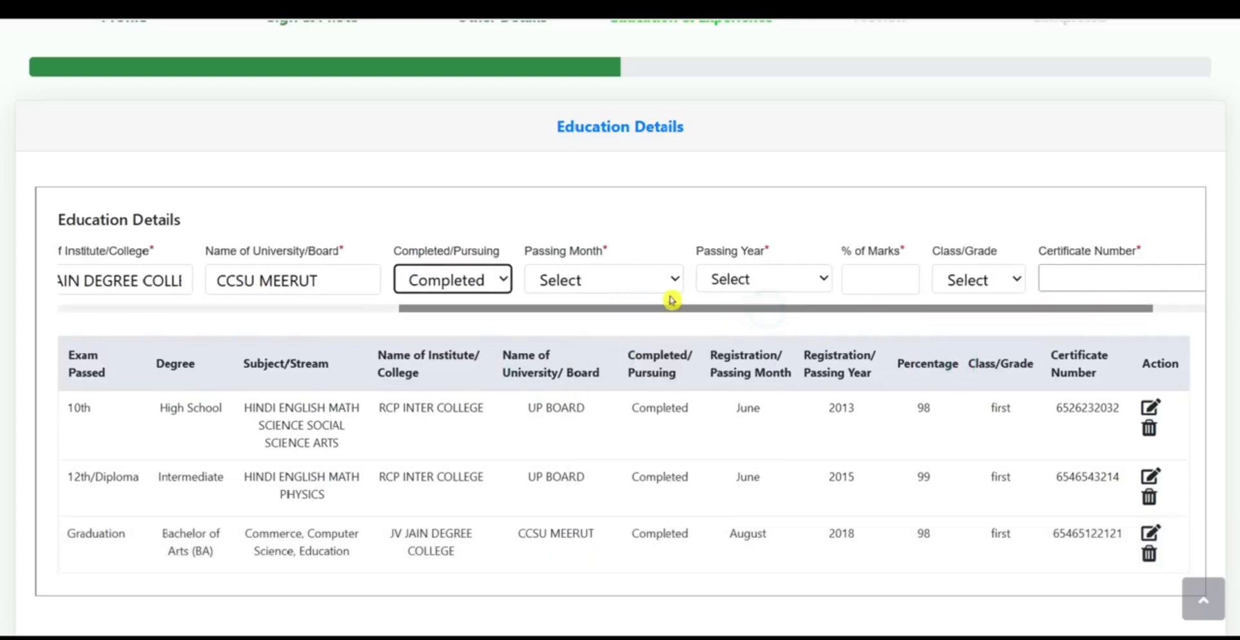
pyautogui.click(595, 279)
pyautogui.click(560, 543)
pyautogui.click(740, 279)
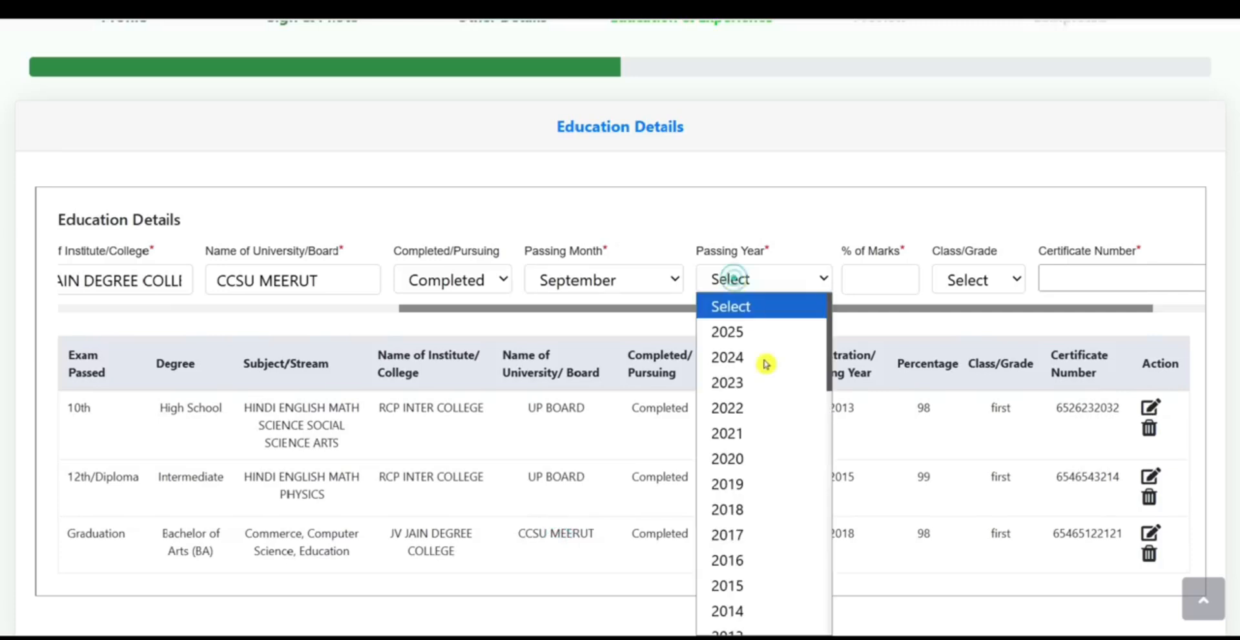
pyautogui.click(745, 455)
# Step: Enter 99% marks, First class and the certificate number, then add the post-graduation row
pyautogui.click(881, 278)
pyautogui.write('99')
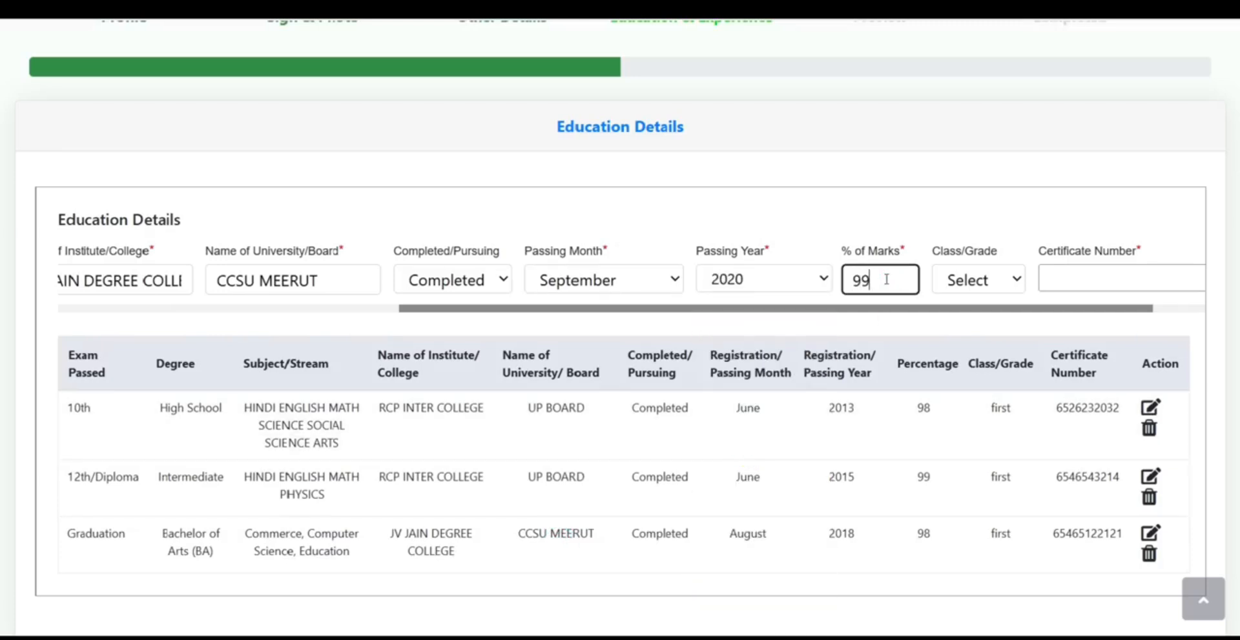
pyautogui.click(977, 283)
pyautogui.click(1001, 321)
pyautogui.moveTo(1032, 309); pyautogui.dragTo(1085, 308)
pyautogui.click(1071, 276)
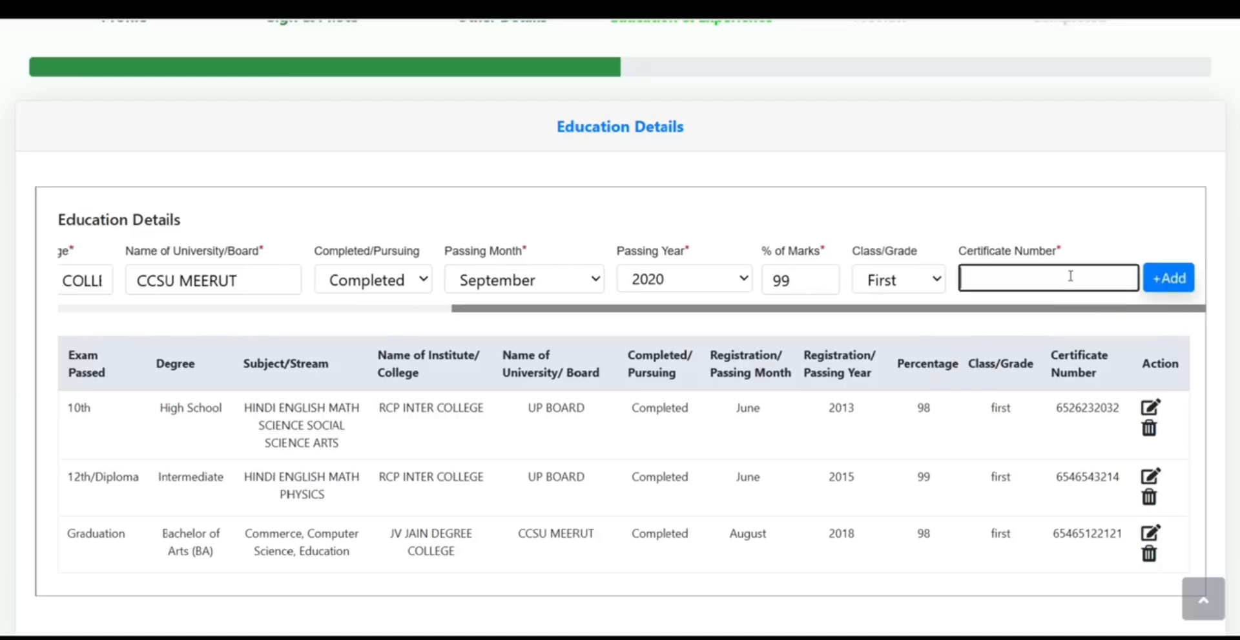
pyautogui.click(1169, 278)
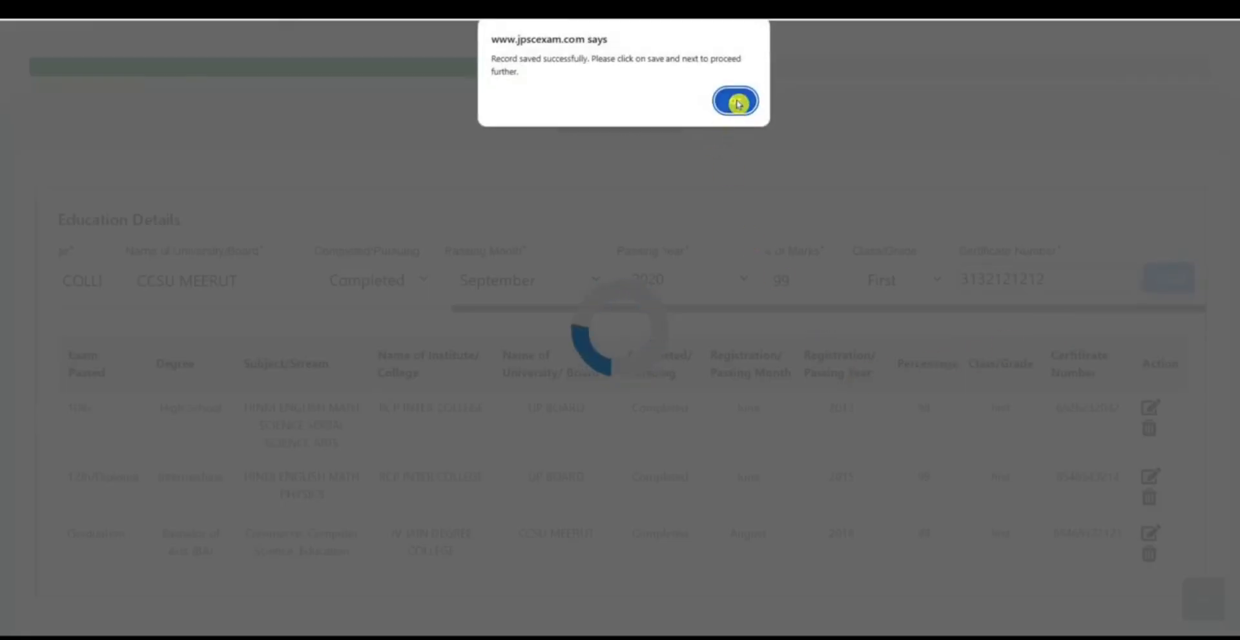
pyautogui.click(739, 104)
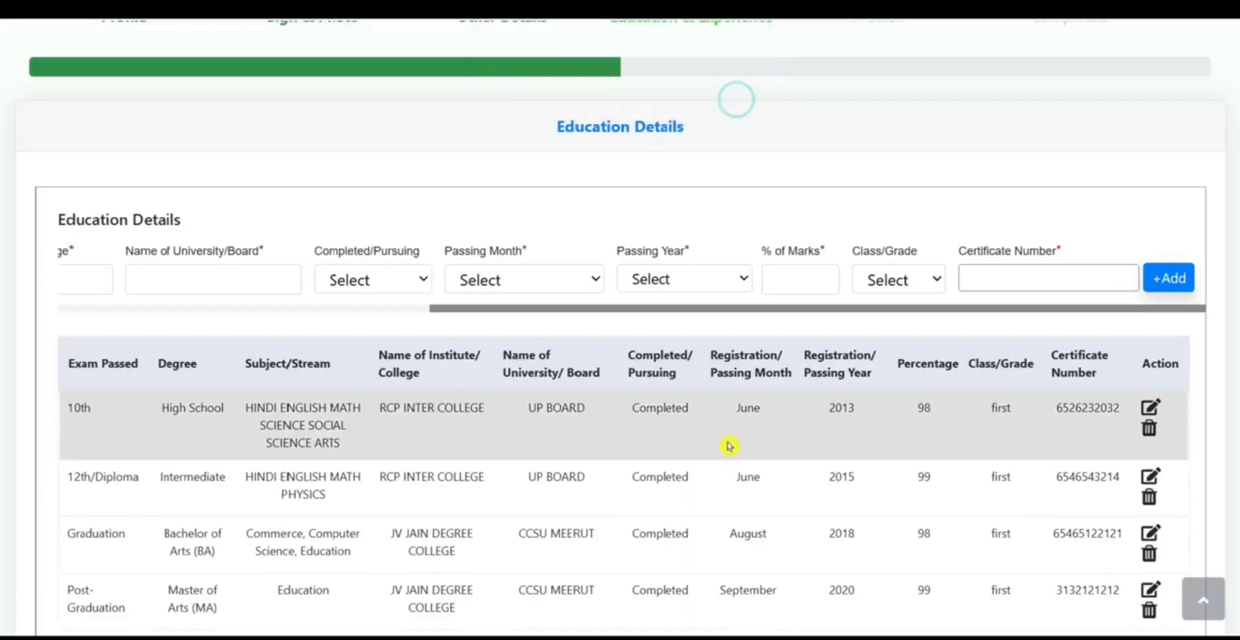
# Step: Scroll through the education table and check the exam passed list without changing it
pyautogui.scroll(-2, 728, 439)
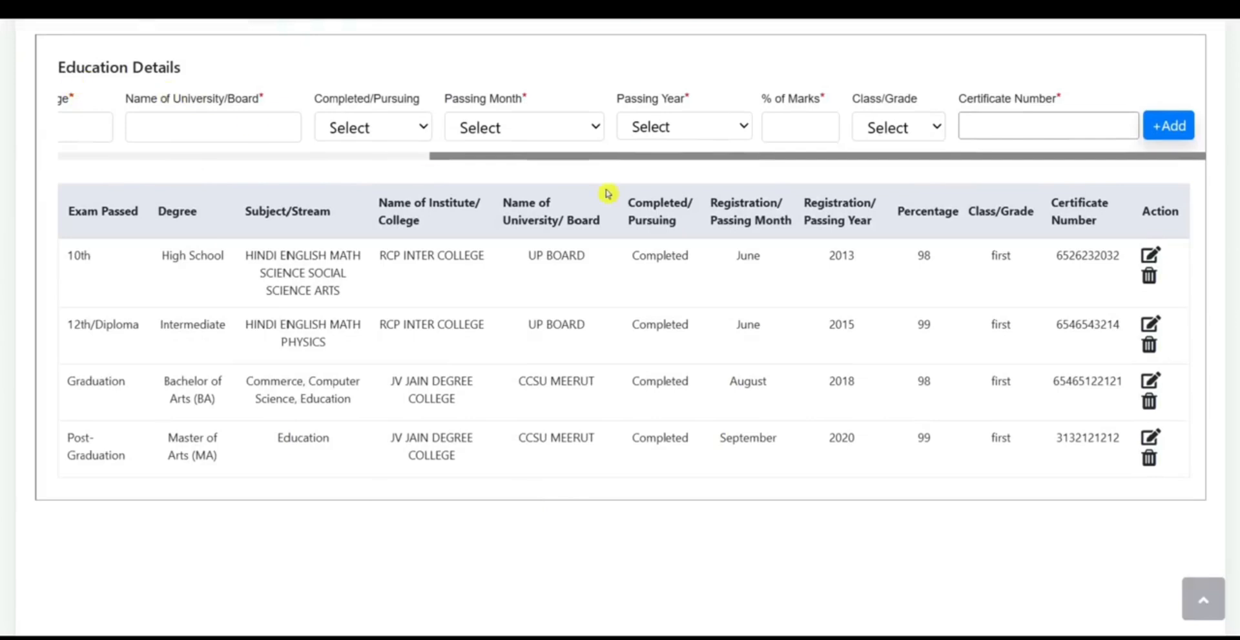
pyautogui.moveTo(556, 157); pyautogui.dragTo(116, 148)
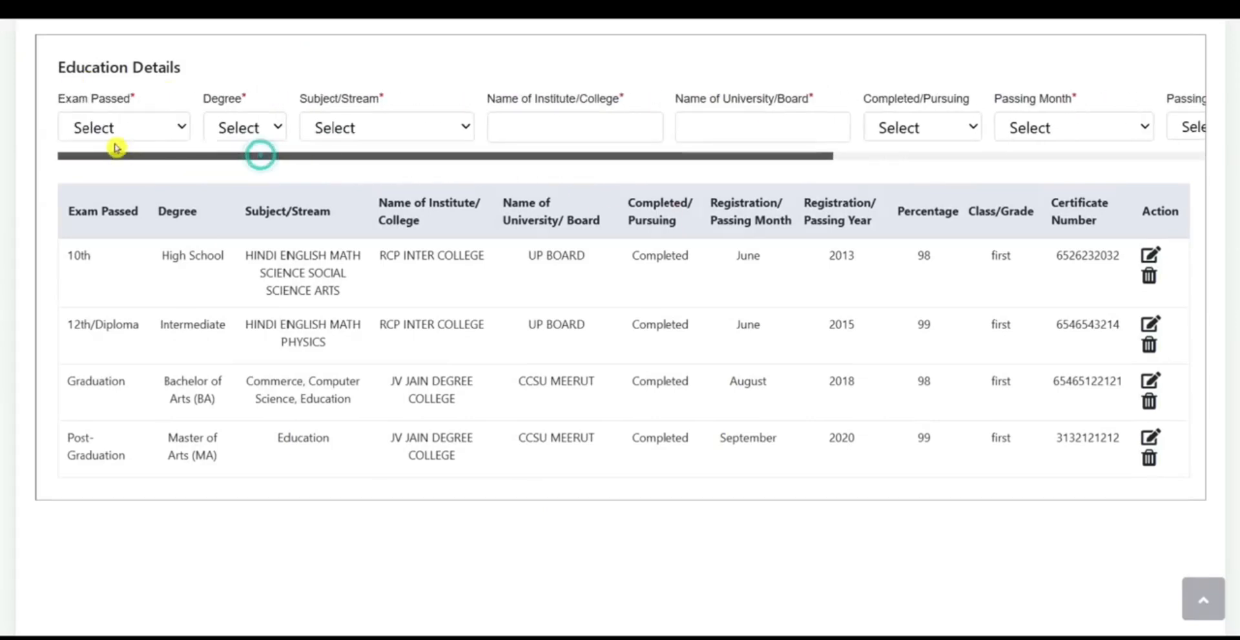
pyautogui.click(145, 127)
pyautogui.click(368, 533)
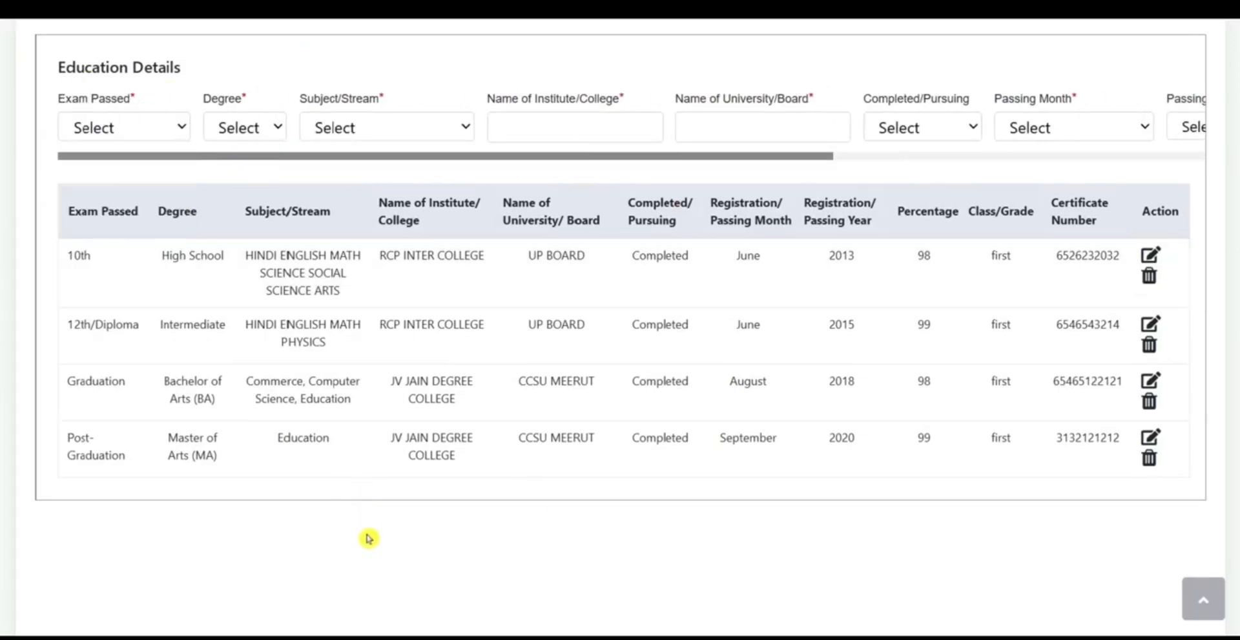
pyautogui.scroll(-3, 866, 385)
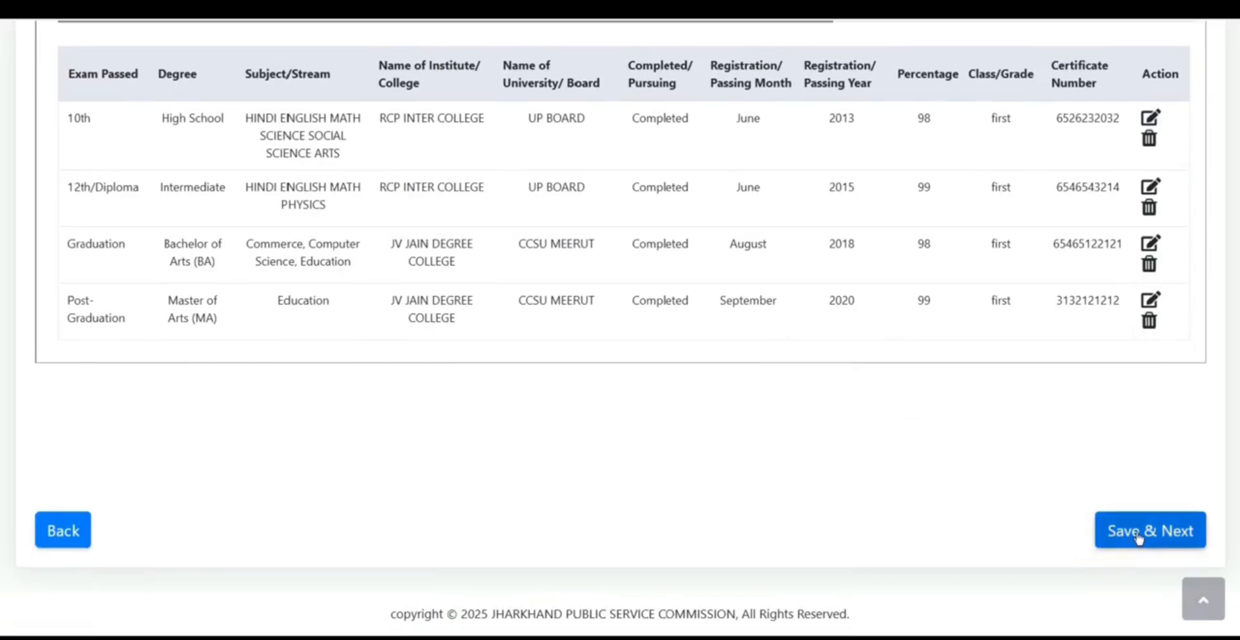
# Step: Save the education details and review the OTR preview
pyautogui.click(1148, 534)
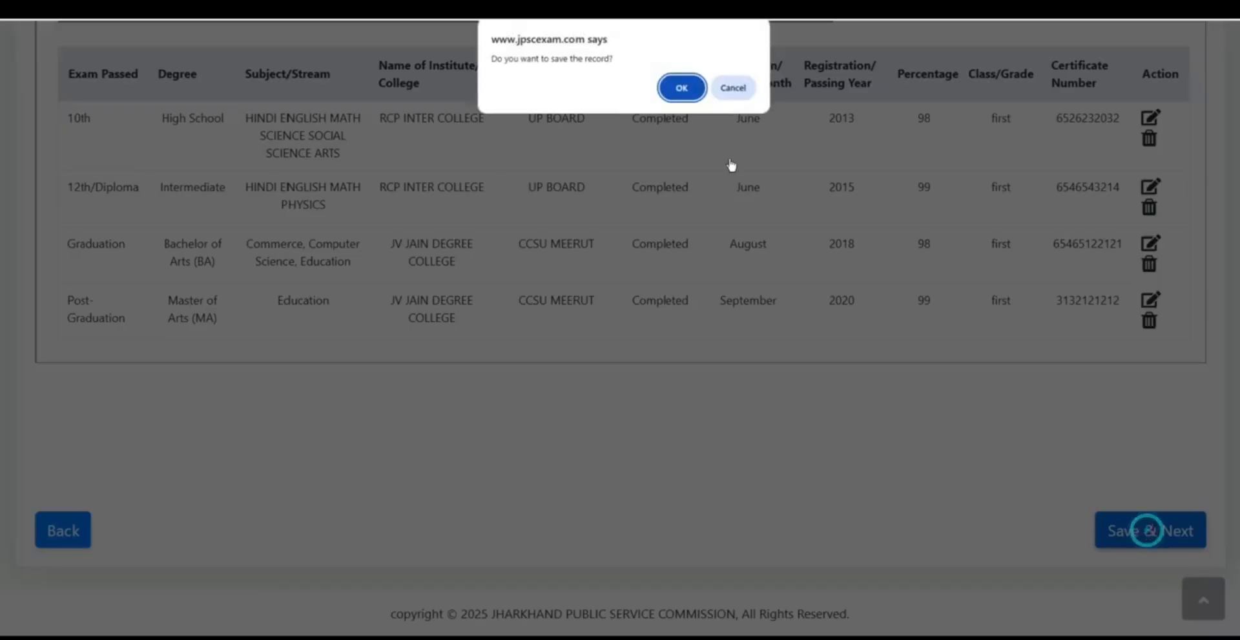
pyautogui.click(681, 89)
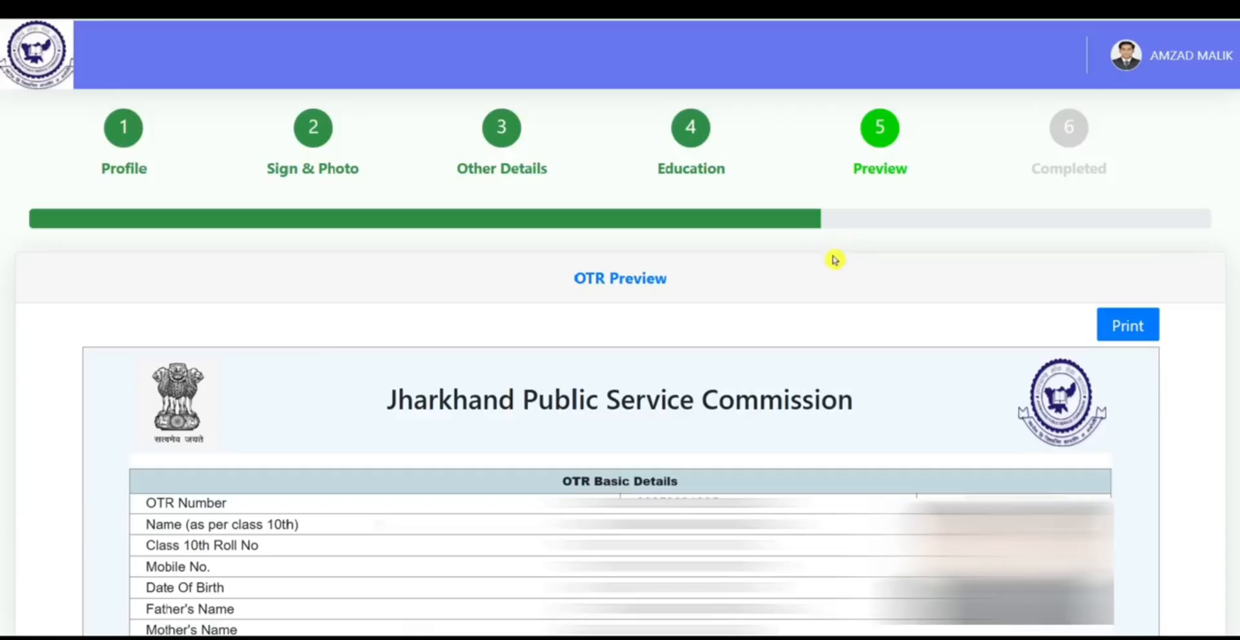
pyautogui.scroll(-15, 835, 259)
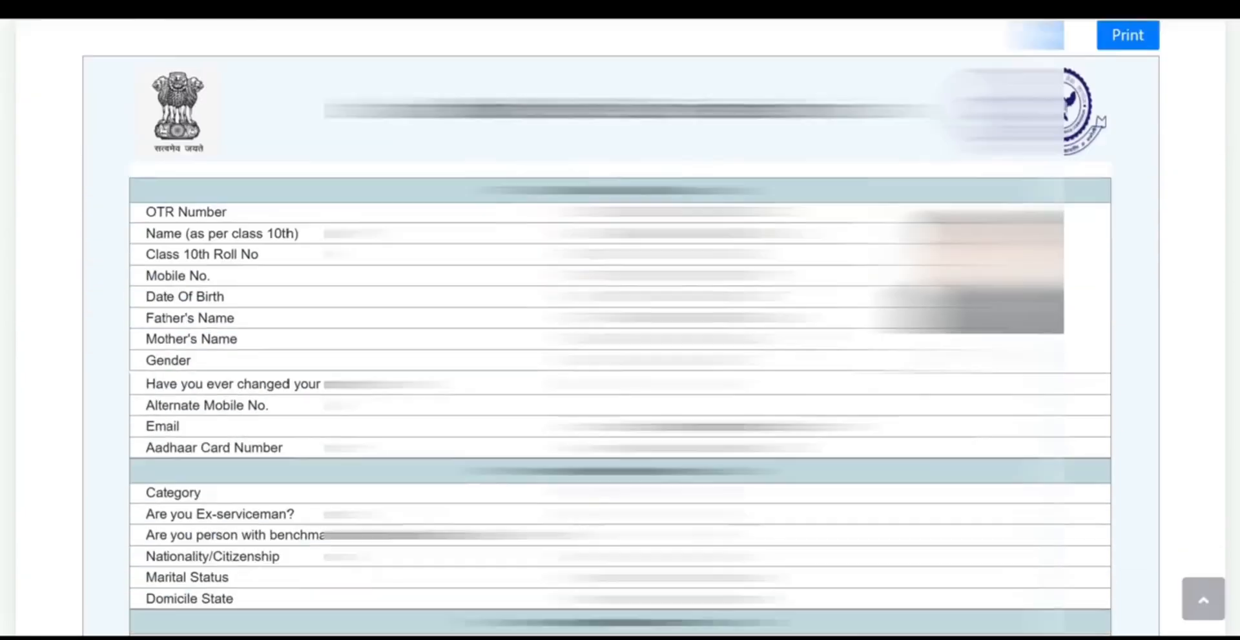
pyautogui.scroll(-1, 740, 303)
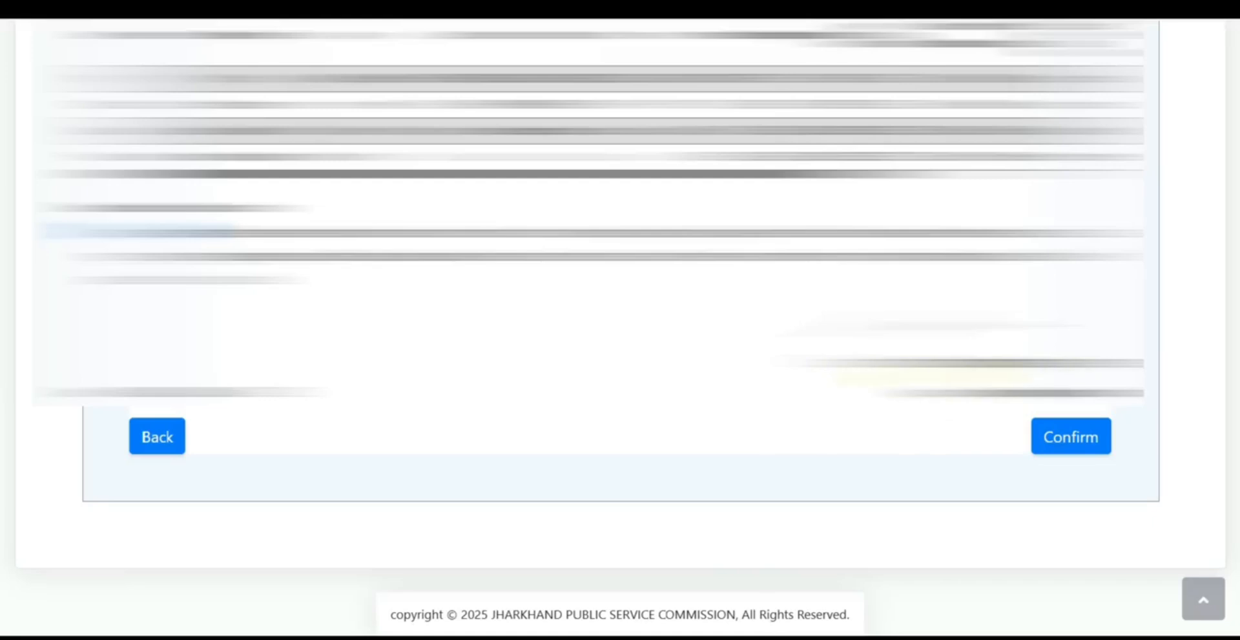
pyautogui.scroll(10, 620, 290)
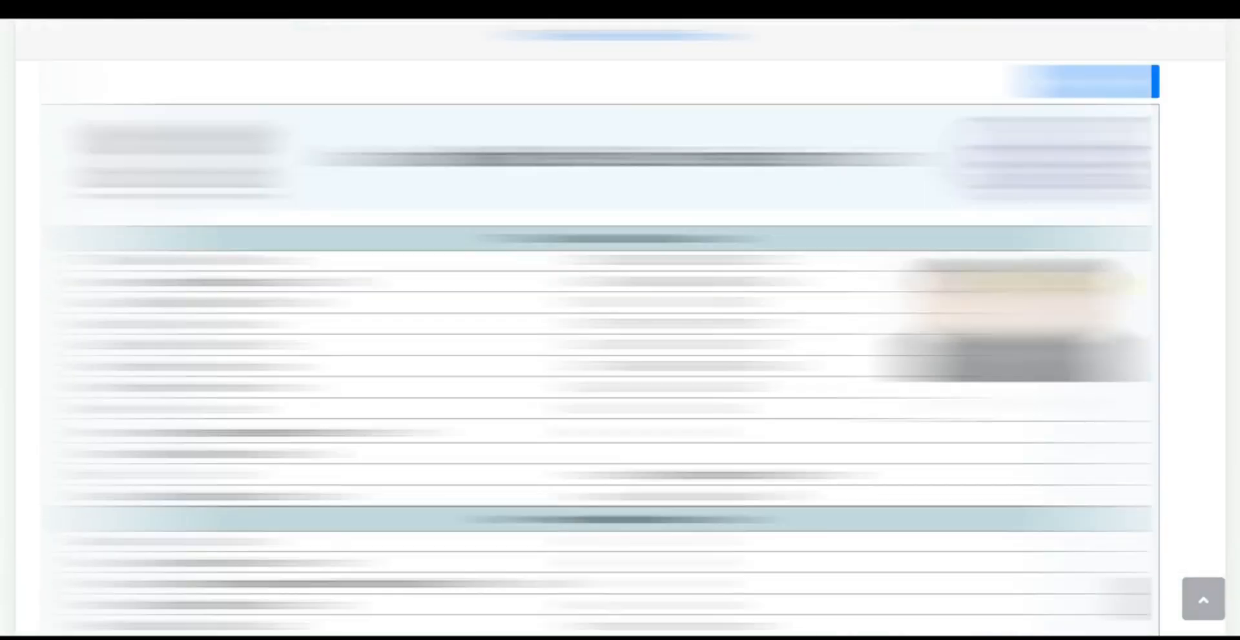
pyautogui.scroll(10, 620, 323)
# Step: Print the OTR preview, then confirm it and accept the final submission
pyautogui.click(1112, 81)
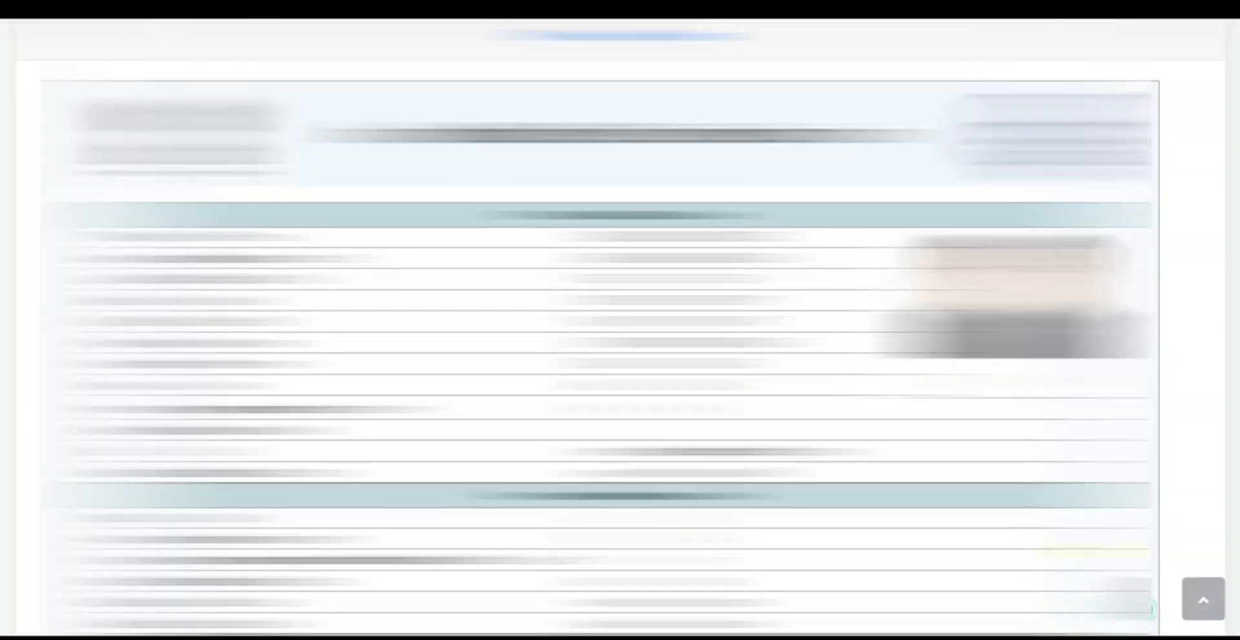
pyautogui.scroll(-10, 1140, 529)
pyautogui.click(1086, 471)
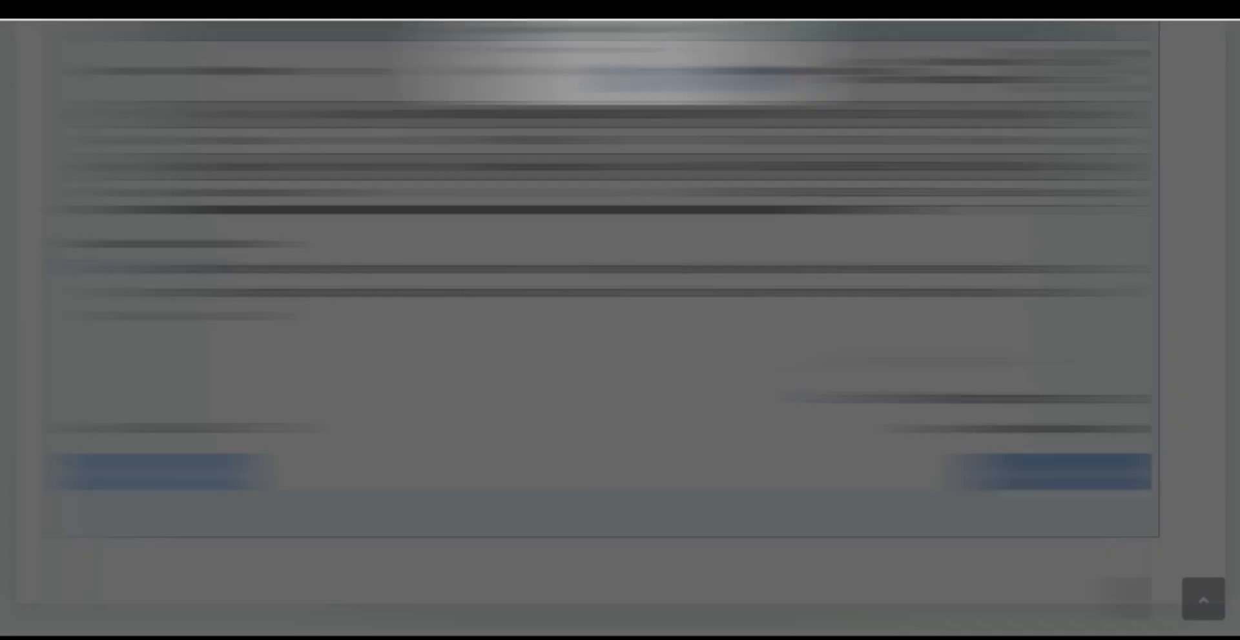
pyautogui.click(683, 88)
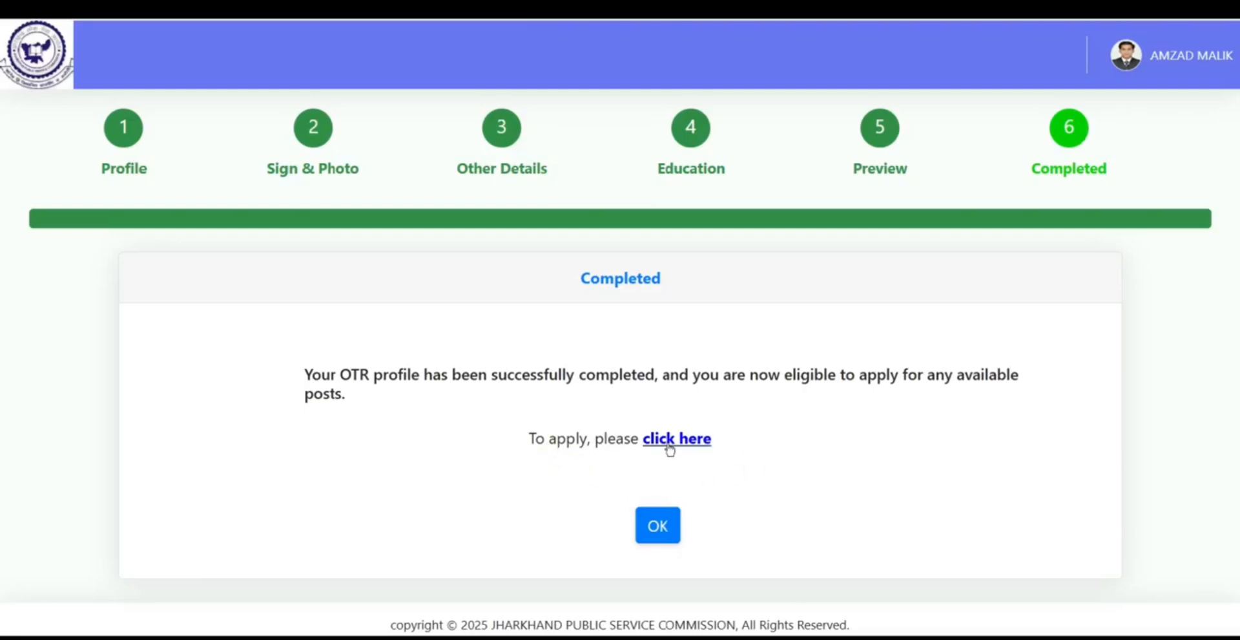
# Step: Open the JET-2024 notification, choose Apply Now and accept its instructions to reach the form
pyautogui.click(701, 441)
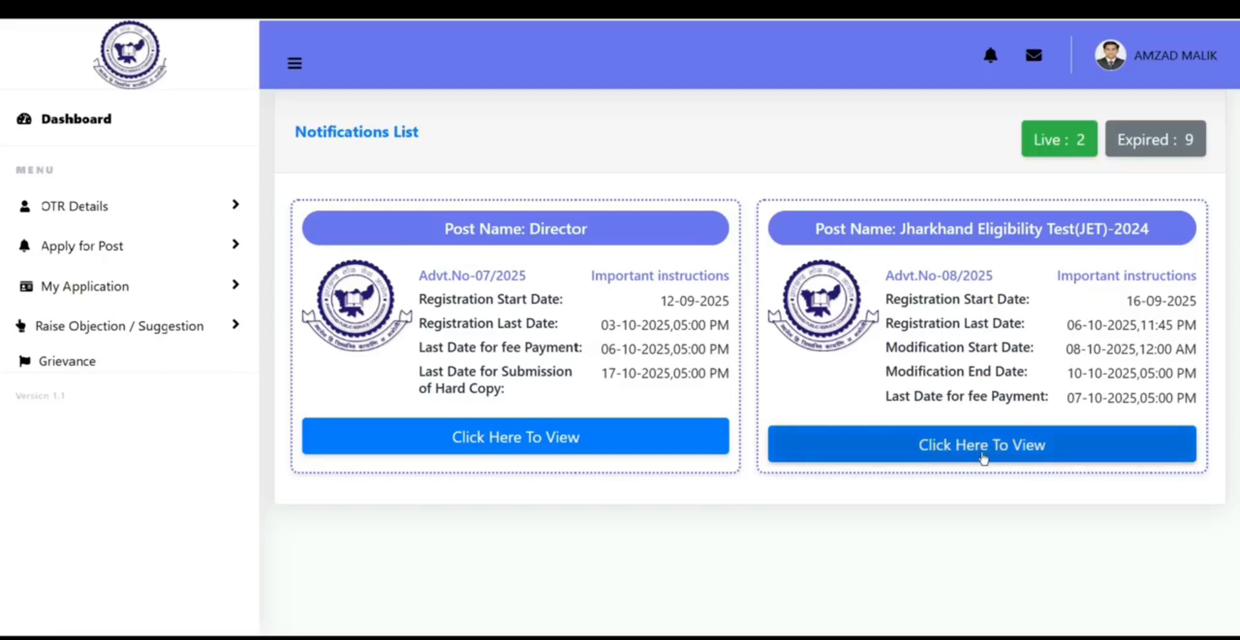
pyautogui.click(1032, 455)
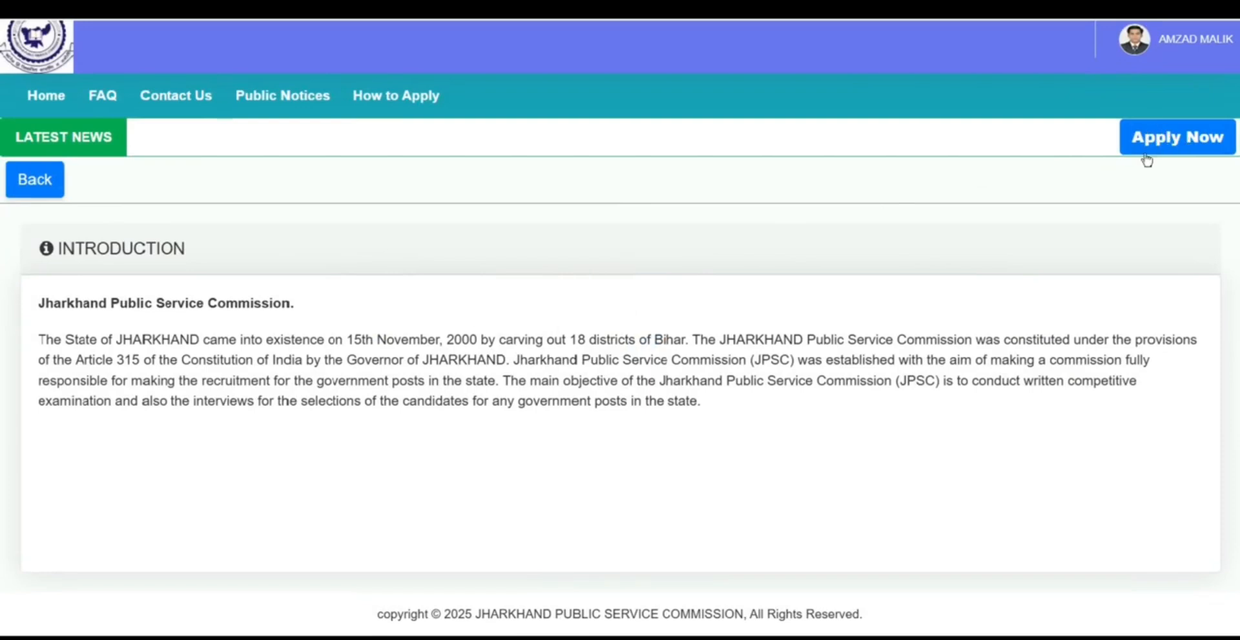
pyautogui.click(1173, 148)
pyautogui.moveTo(415, 174); pyautogui.dragTo(596, 292)
pyautogui.click(1180, 432)
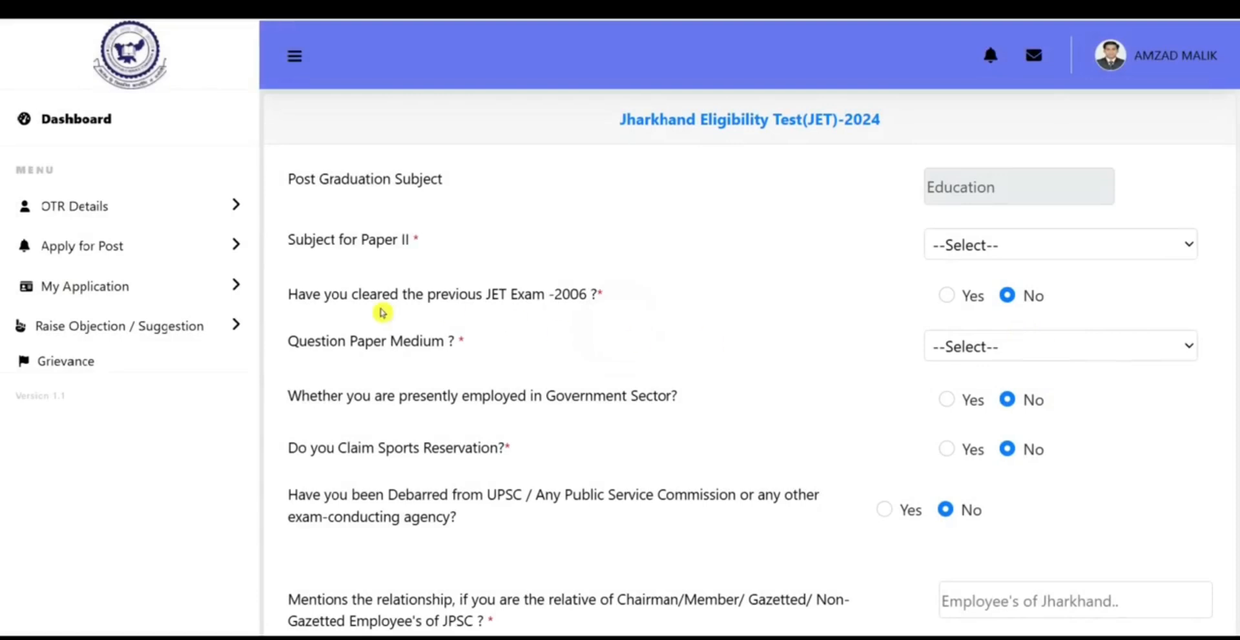
# Step: Choose 09-Education as the Paper II subject and Hindi as the question paper medium
pyautogui.click(992, 246)
pyautogui.click(956, 299)
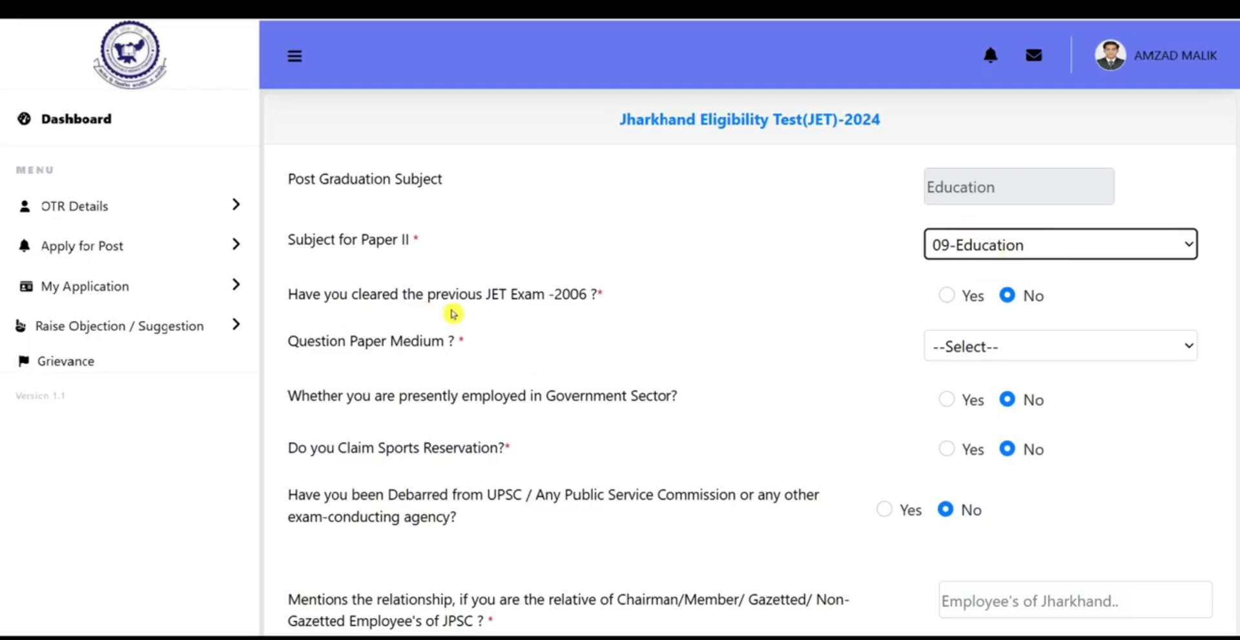
pyautogui.moveTo(387, 300); pyautogui.dragTo(515, 303)
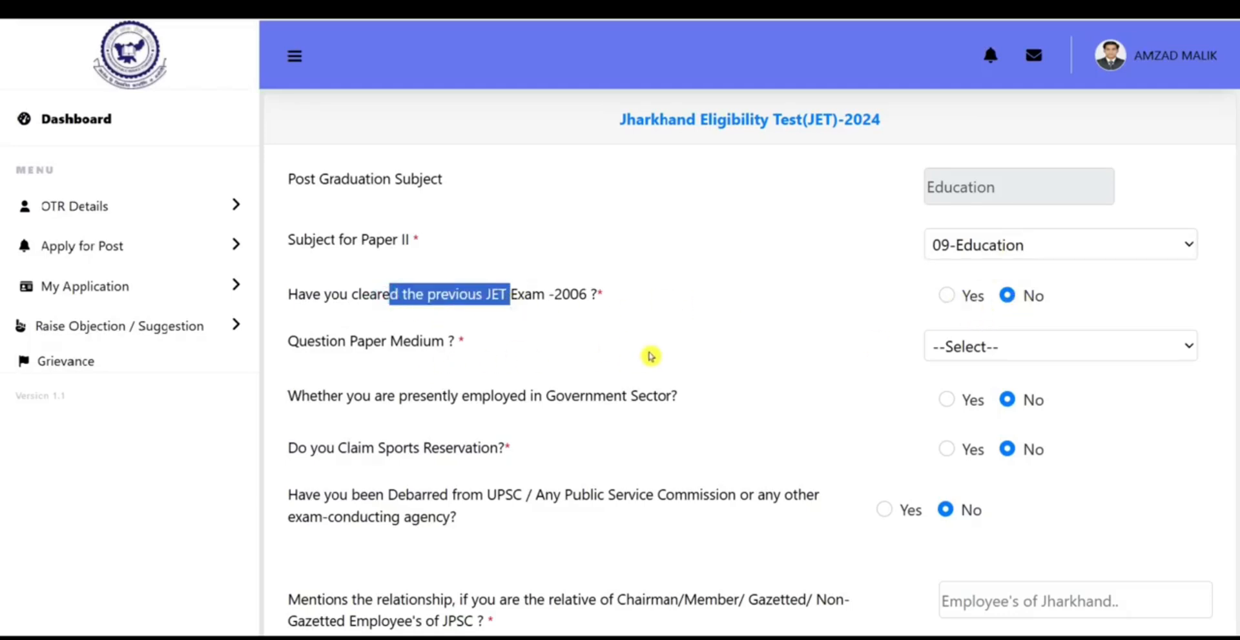
pyautogui.click(984, 354)
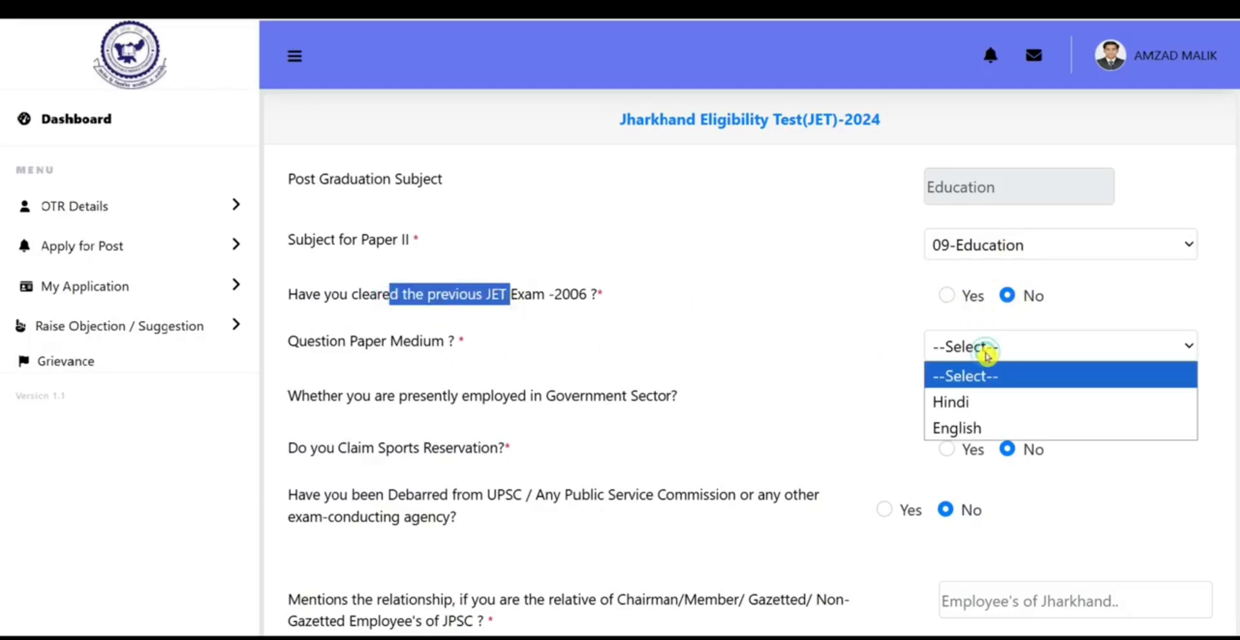
pyautogui.click(967, 404)
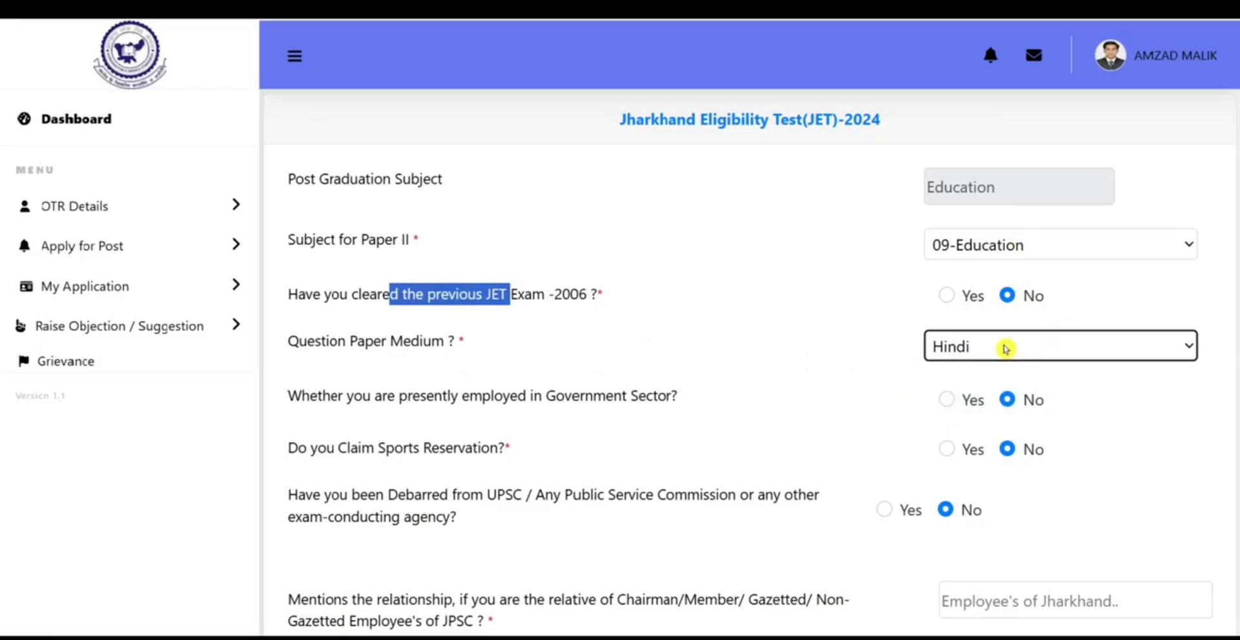
# Step: Review the government-employment and debarment questions, leaving them answered No
pyautogui.click(306, 400)
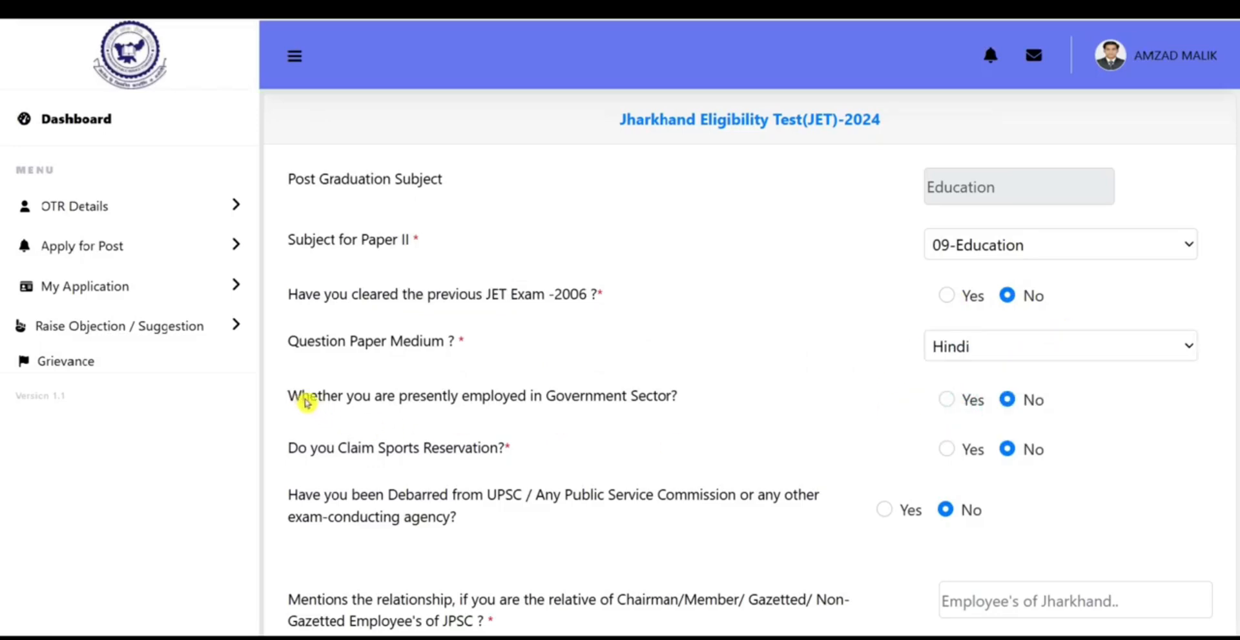
pyautogui.moveTo(307, 400); pyautogui.dragTo(421, 400)
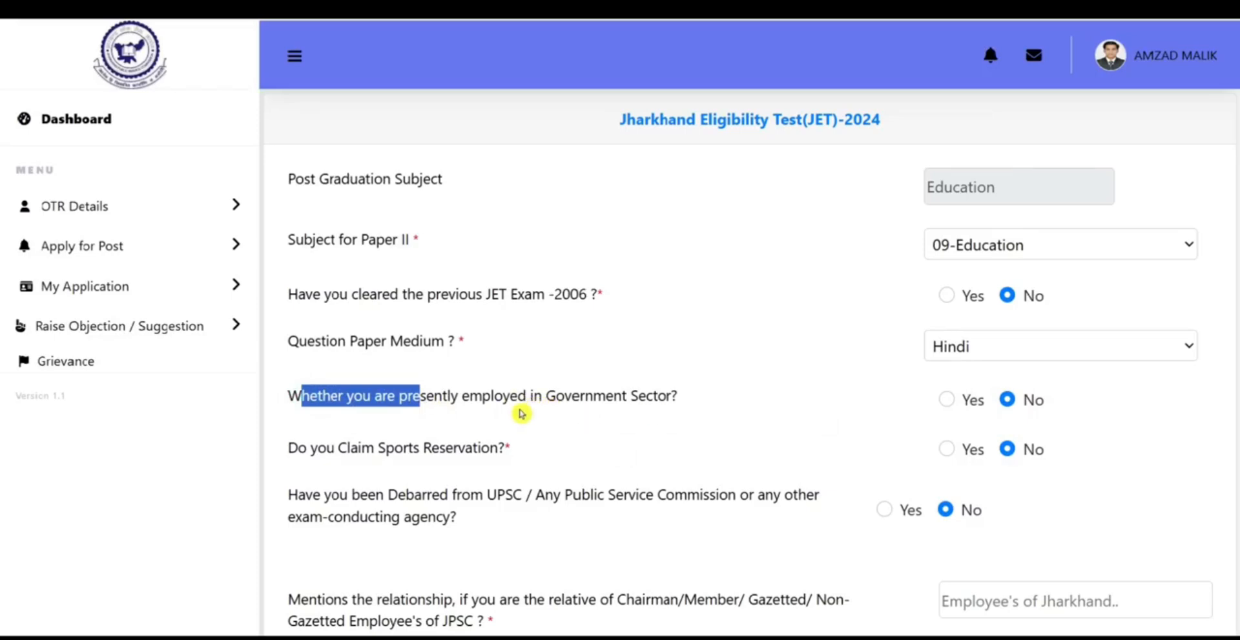
pyautogui.scroll(-2, 1038, 397)
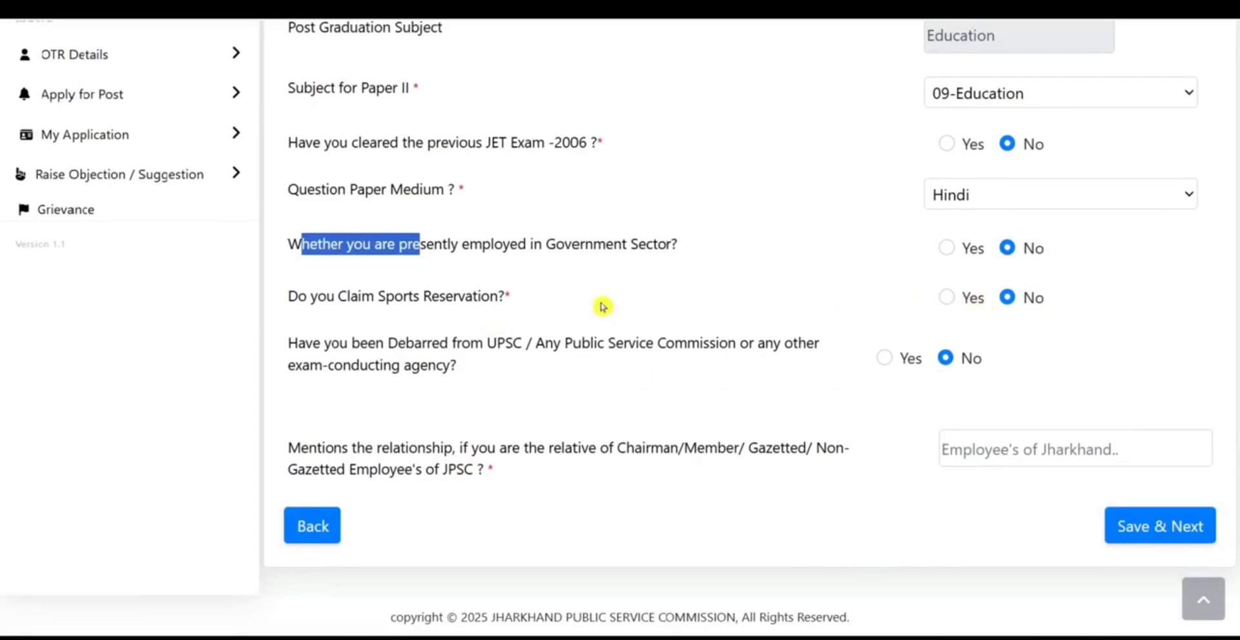
pyautogui.click(573, 369)
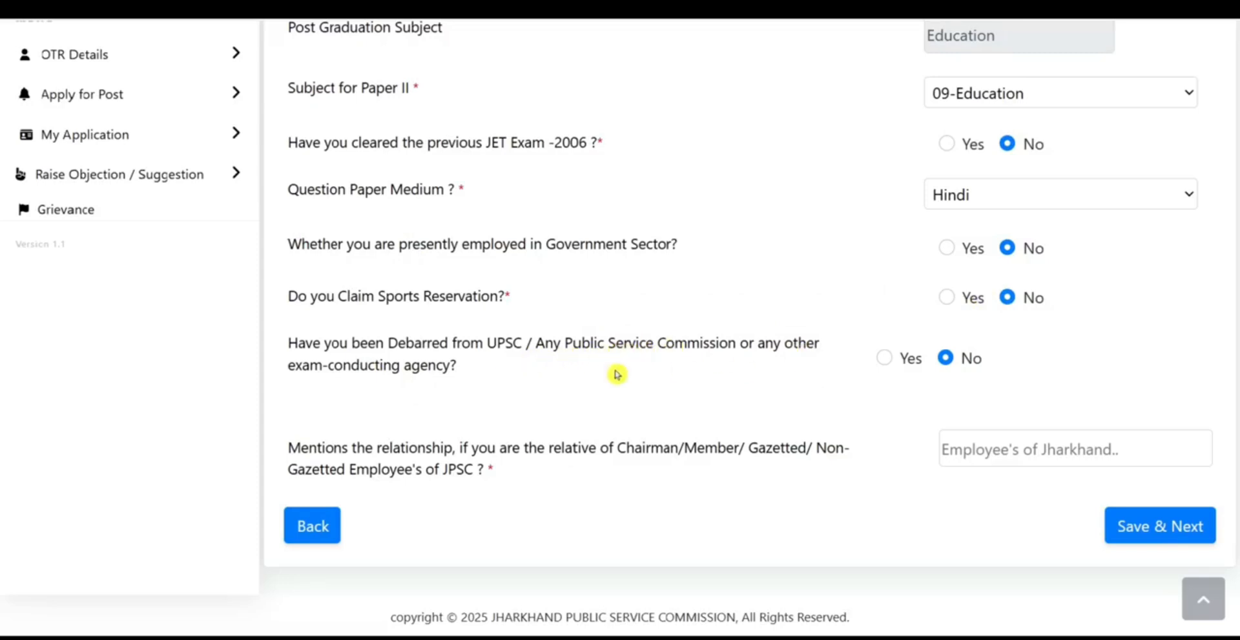
pyautogui.moveTo(385, 356); pyautogui.dragTo(620, 368)
pyautogui.click(1063, 349)
pyautogui.scroll(-1, 718, 470)
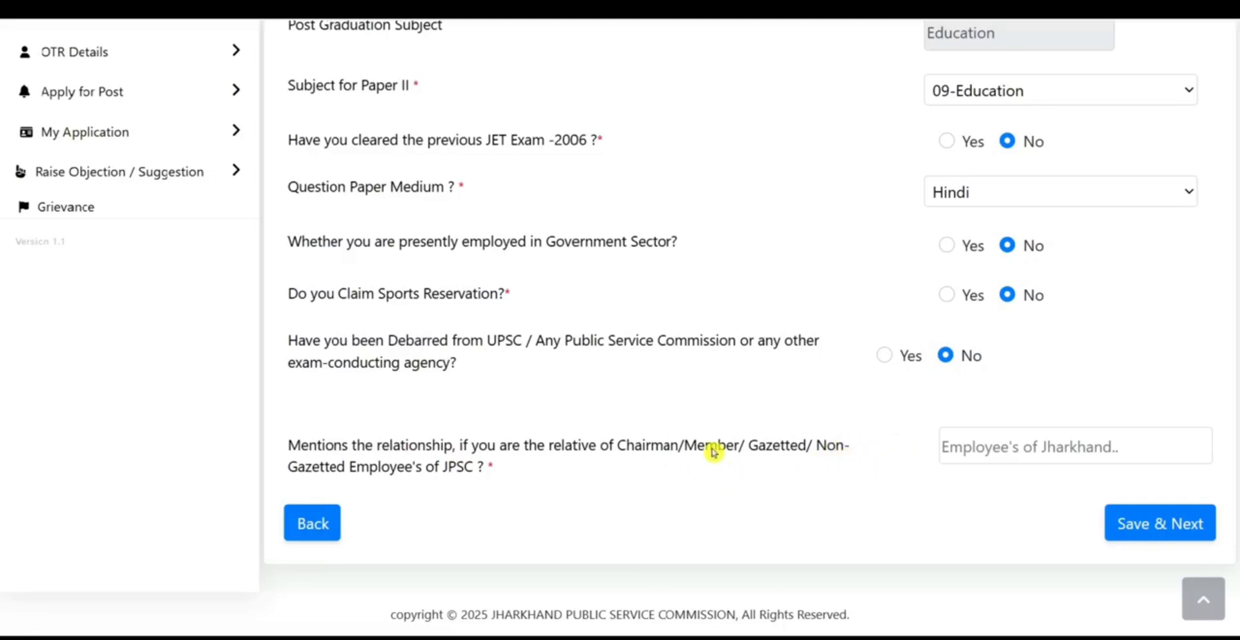
# Step: Enter NOT APPLICABLE for the JPSC-relative question, then save and confirm the details
pyautogui.click(1018, 447)
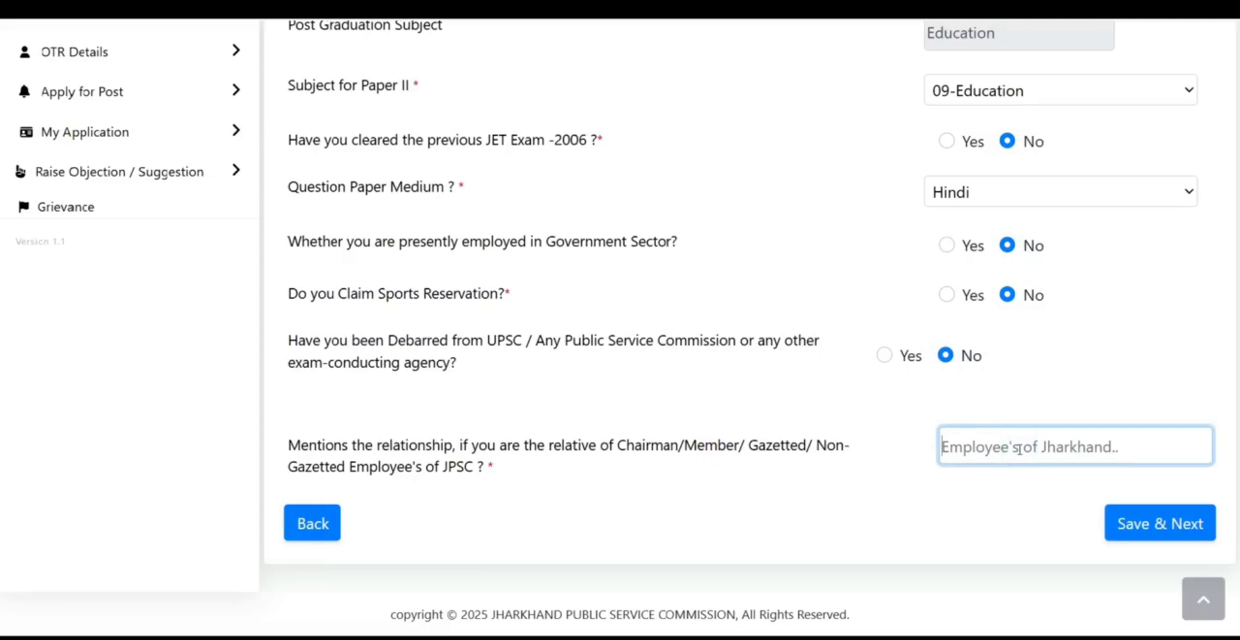
pyautogui.write('NOT APPLICABLE')
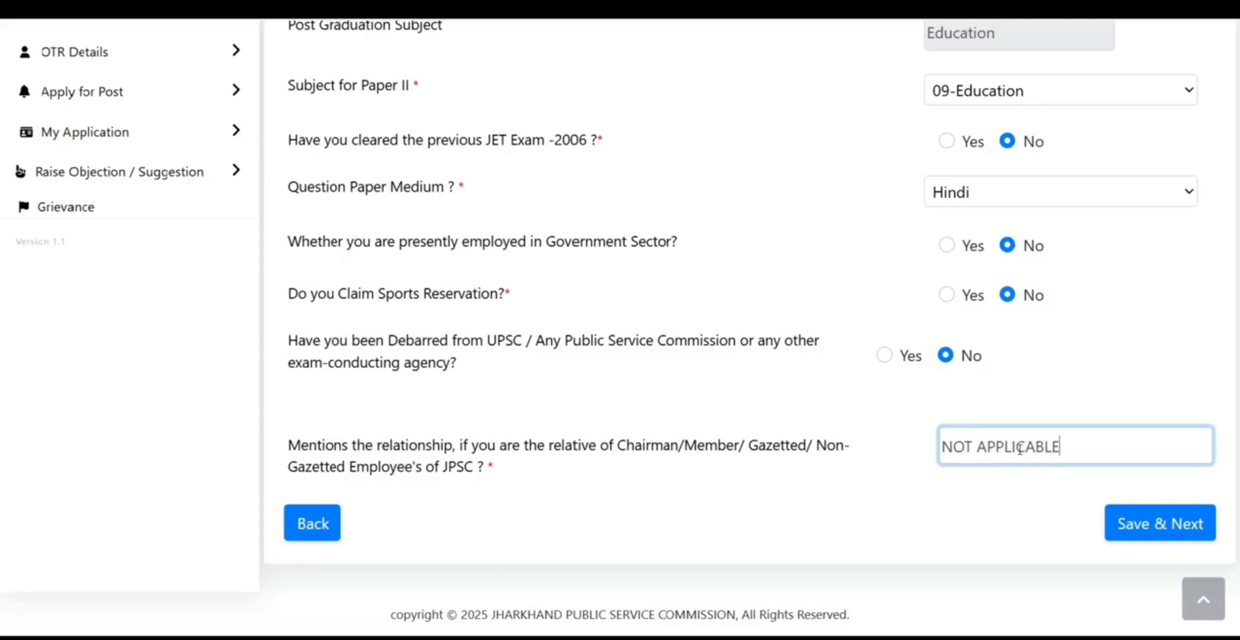
pyautogui.click(1013, 494)
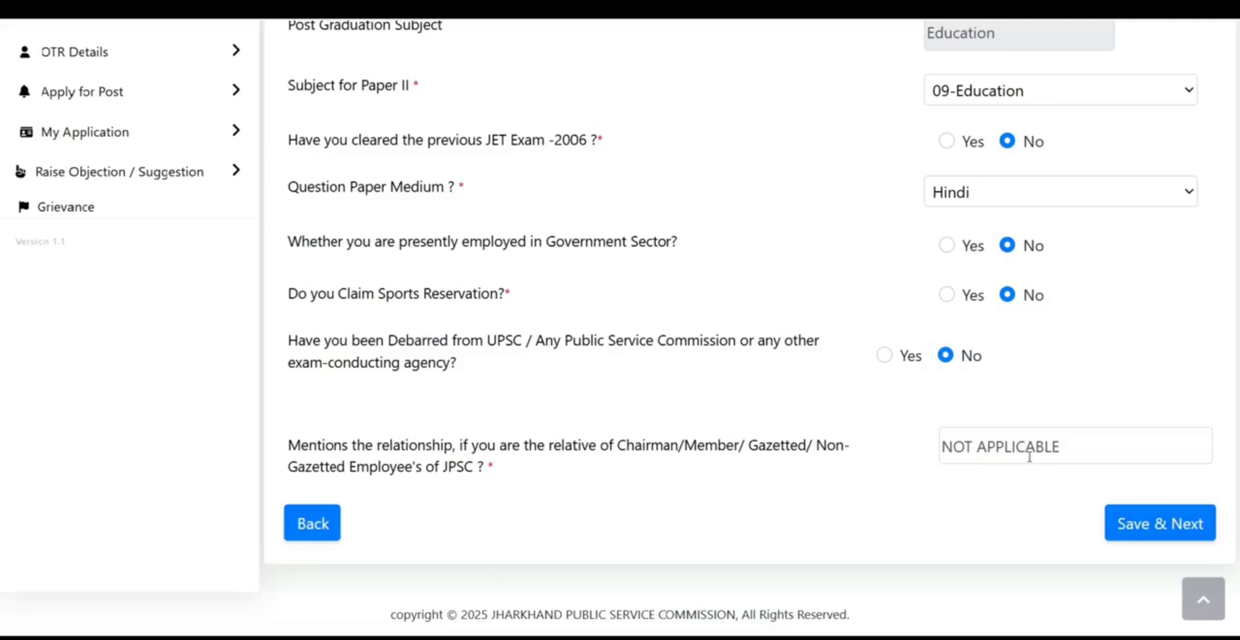
pyautogui.click(1165, 531)
pyautogui.click(679, 92)
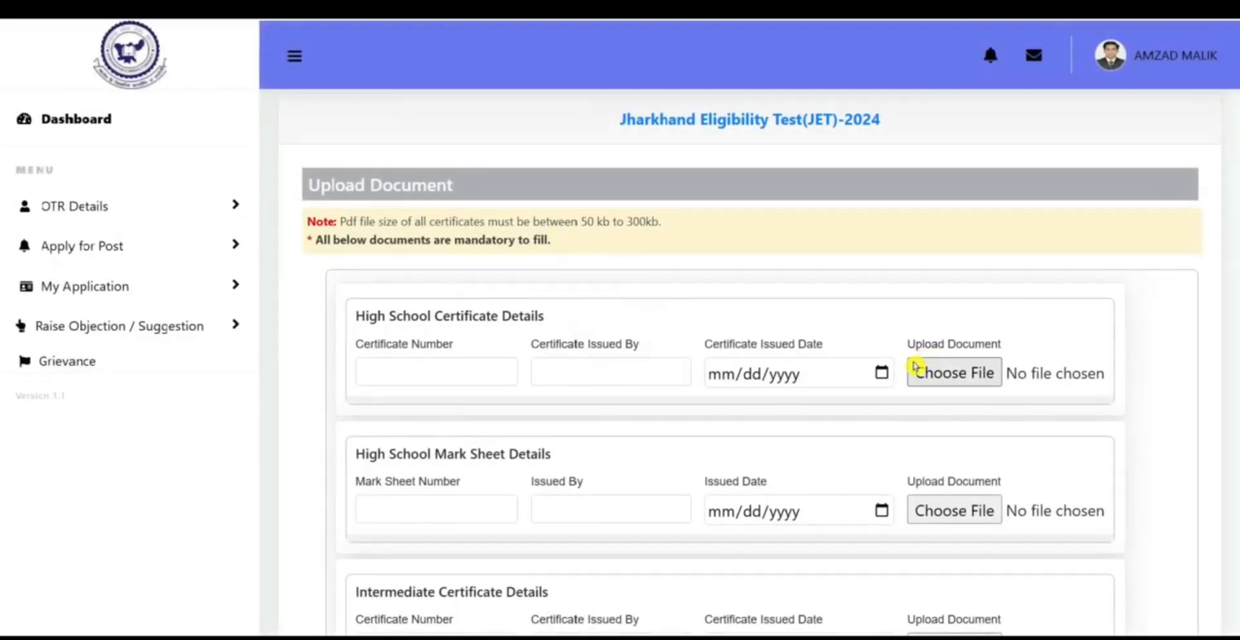
# Step: Fill in the High School certificate details with UP BOARD as the issuing authority
pyautogui.click(462, 368)
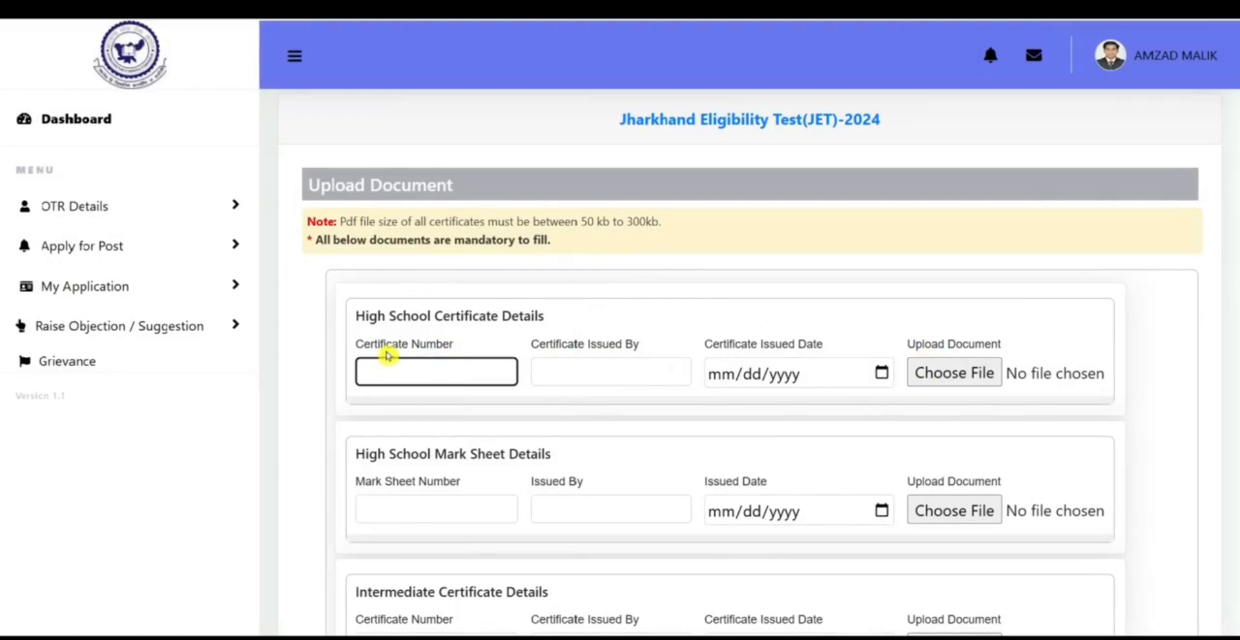
pyautogui.click(541, 367)
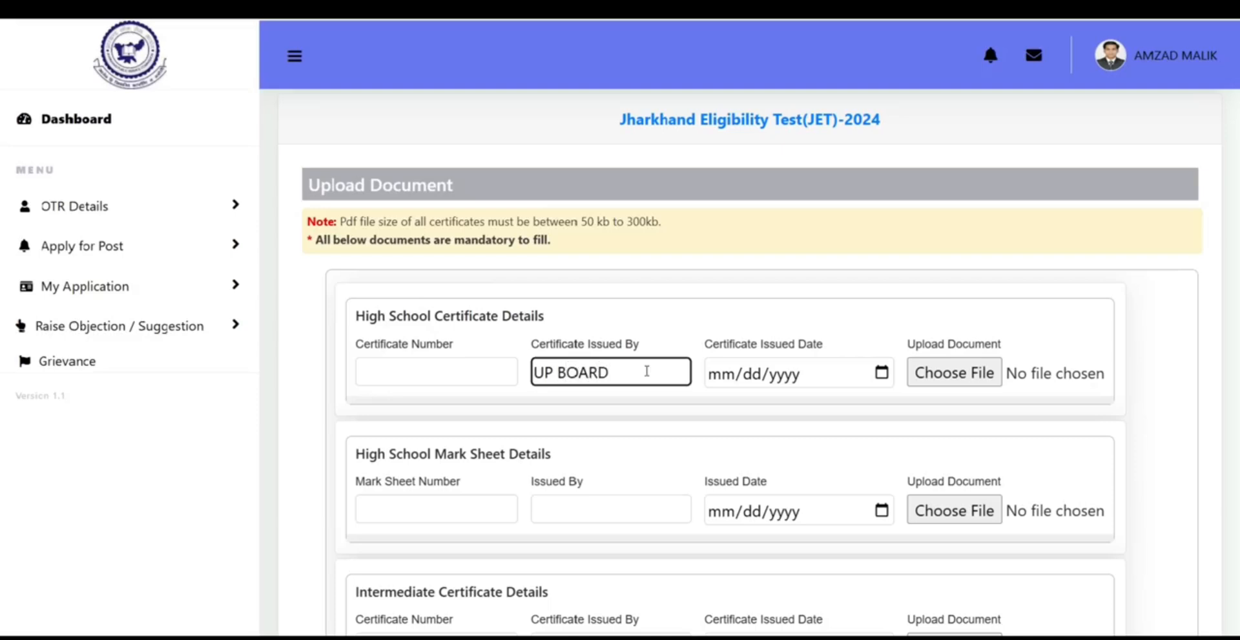
pyautogui.click(723, 377)
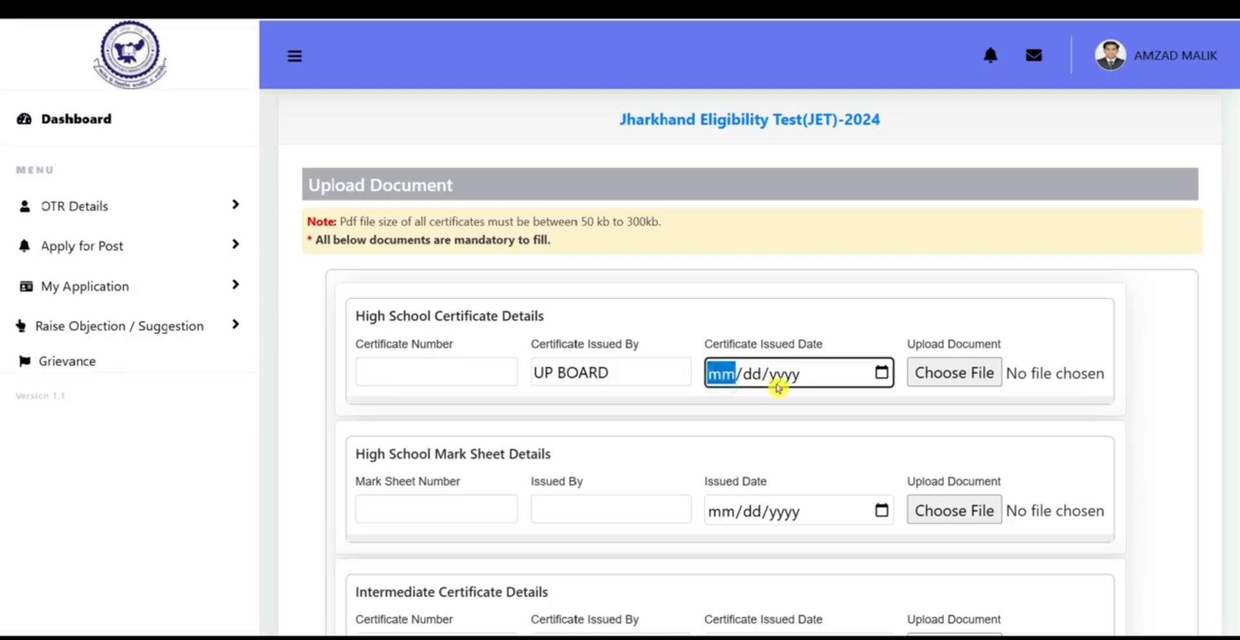
pyautogui.click(759, 379)
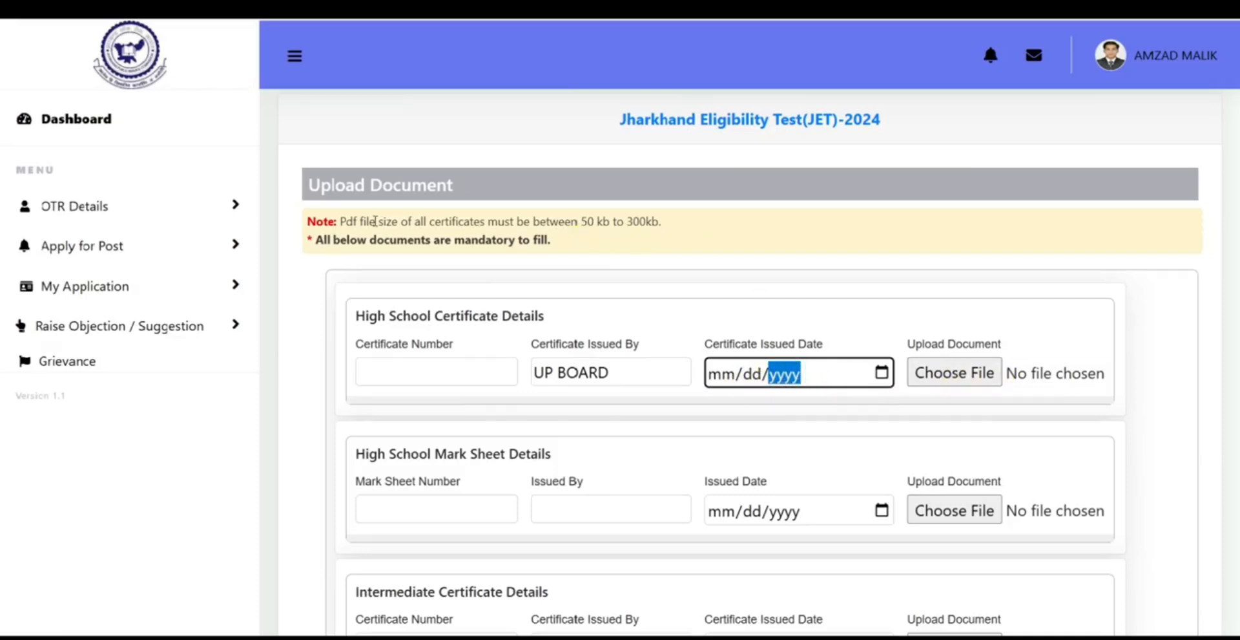
pyautogui.click(349, 221)
pyautogui.moveTo(587, 221); pyautogui.dragTo(656, 224)
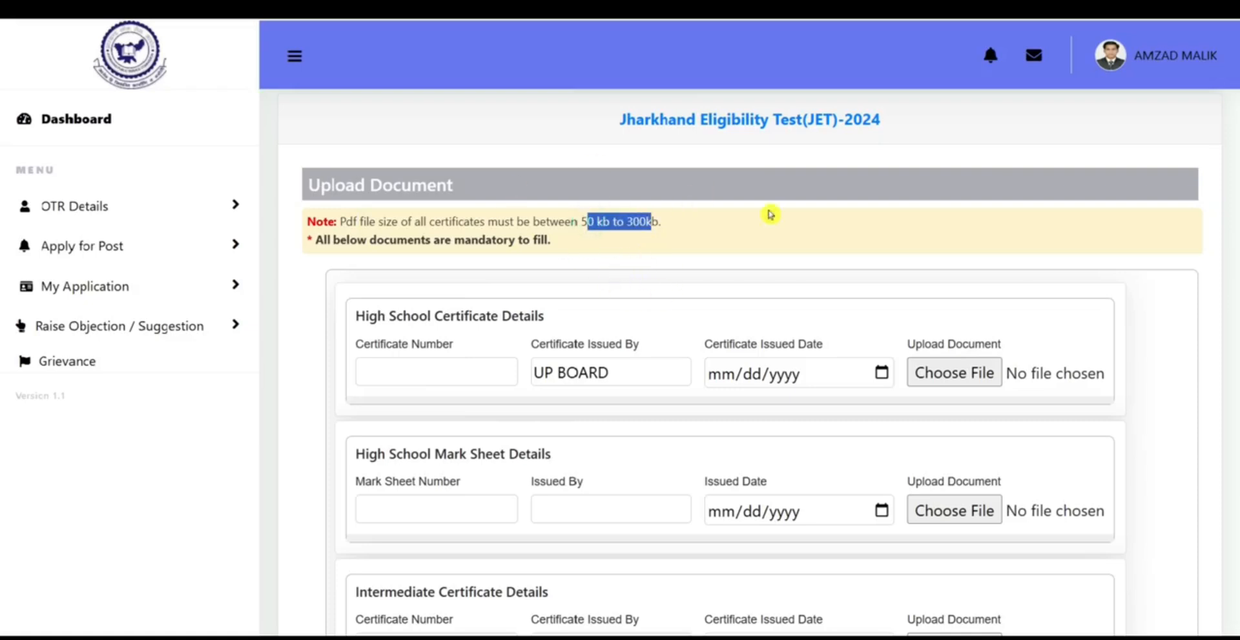
# Step: In a new tab, search 'image to pdf' and open iLovePDF's JPG to PDF image picker
pyautogui.hotkey('ctrl', 't')
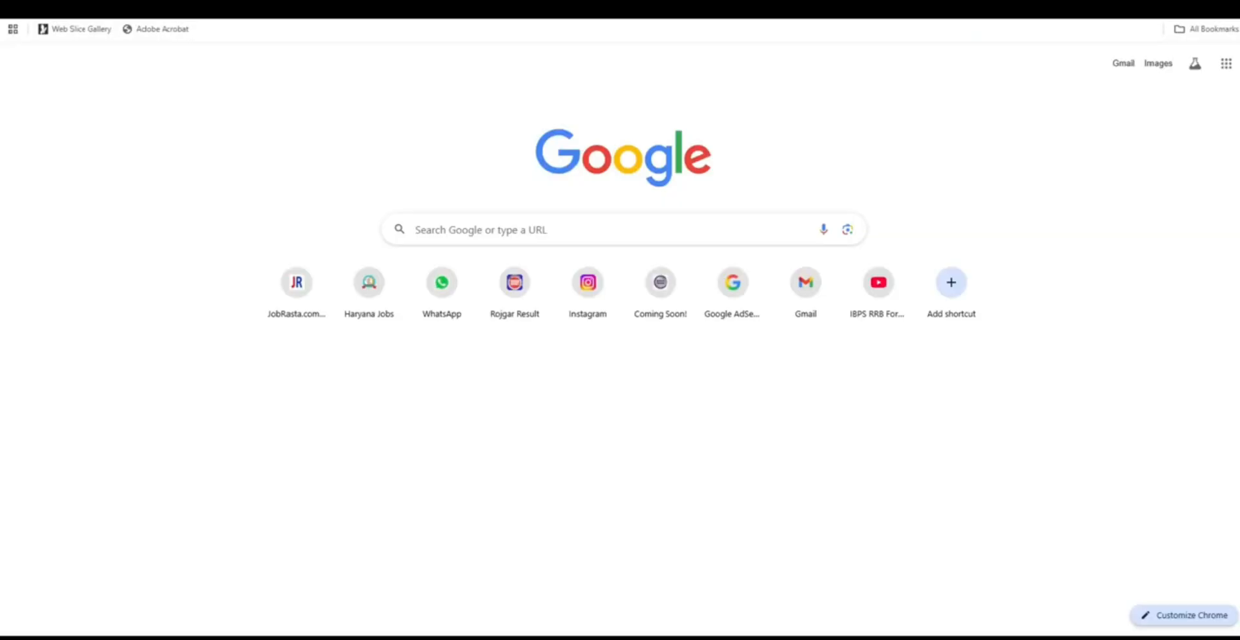
pyautogui.write('image')
pyautogui.click(137, 58)
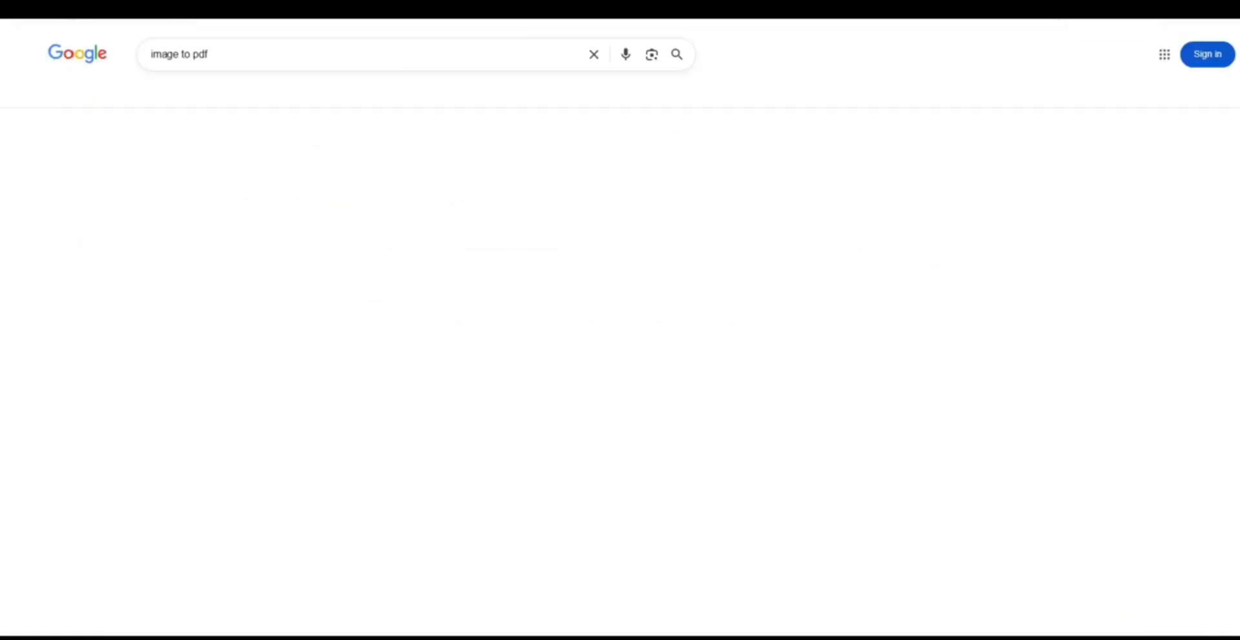
pyautogui.click(370, 175)
pyautogui.click(711, 199)
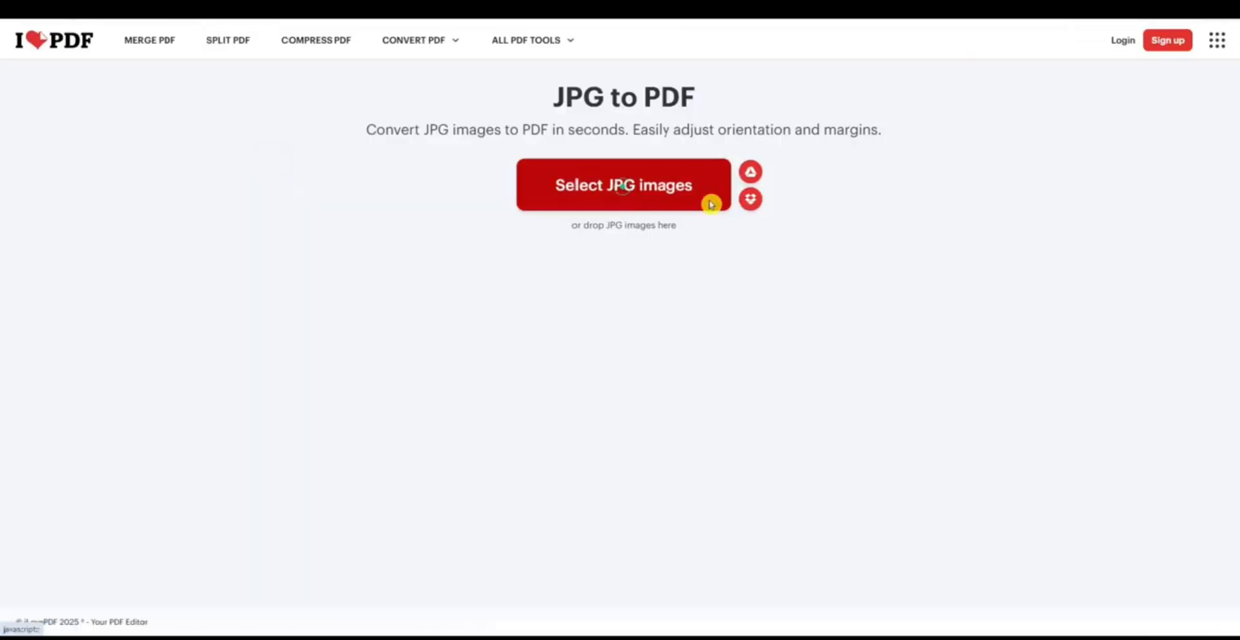
pyautogui.scroll(-5, 889, 352)
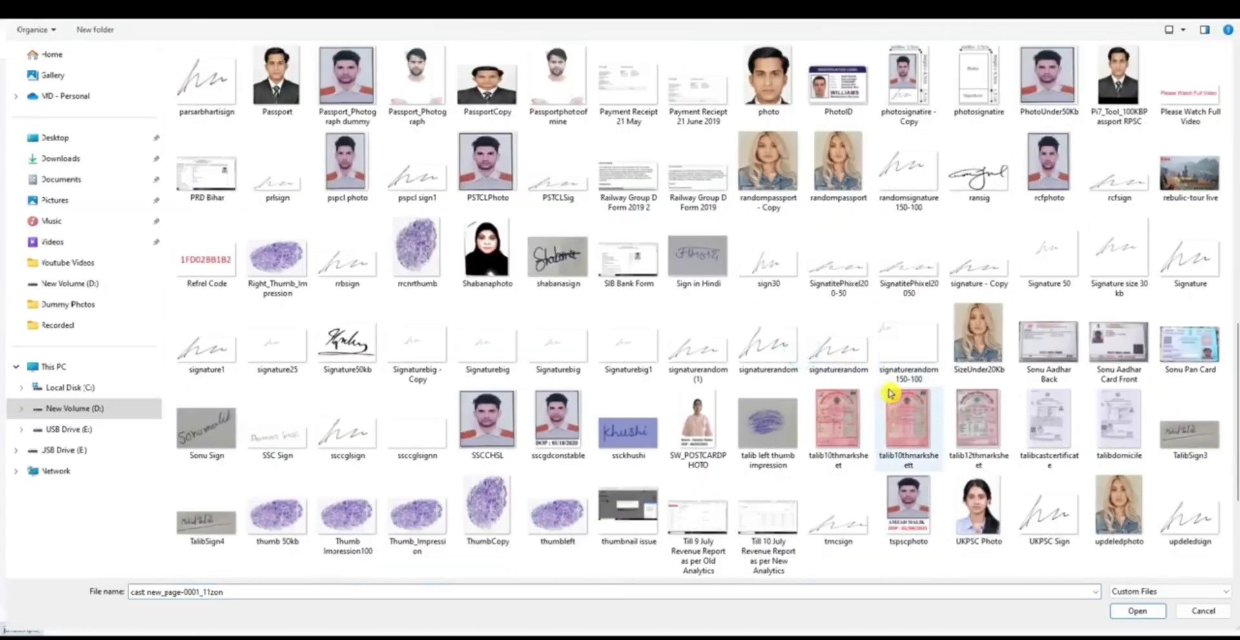
# Step: Load the tenth-class mark sheet image into iLovePDF and convert it to PDF
pyautogui.click(850, 407)
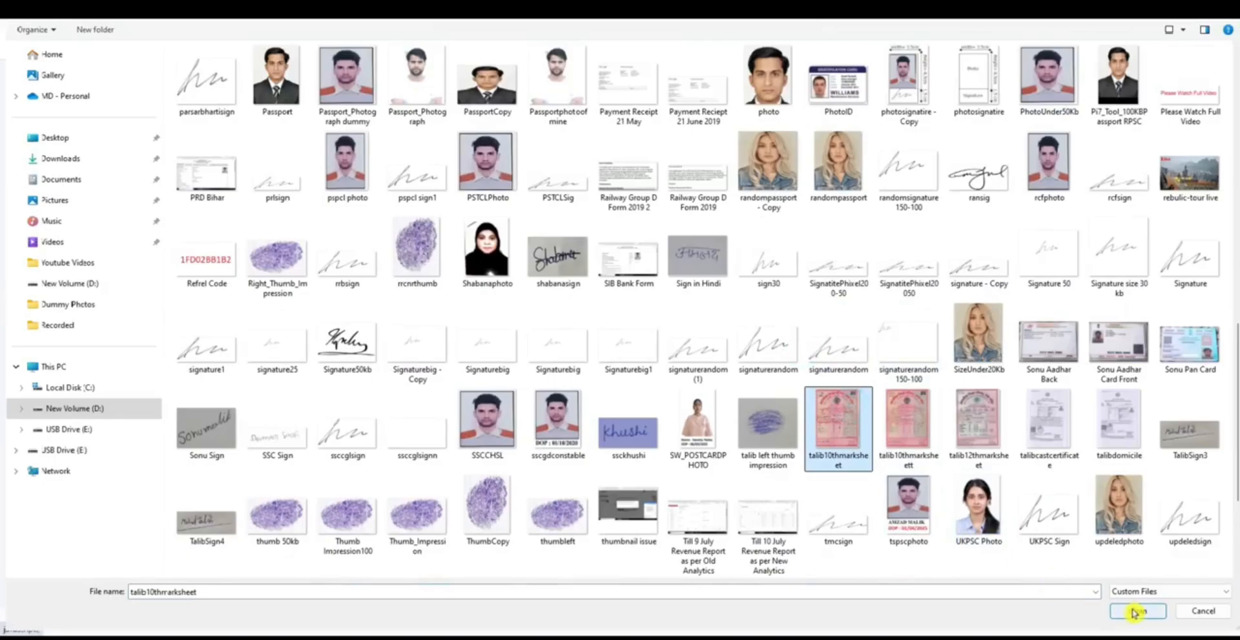
pyautogui.click(1124, 610)
pyautogui.click(1099, 600)
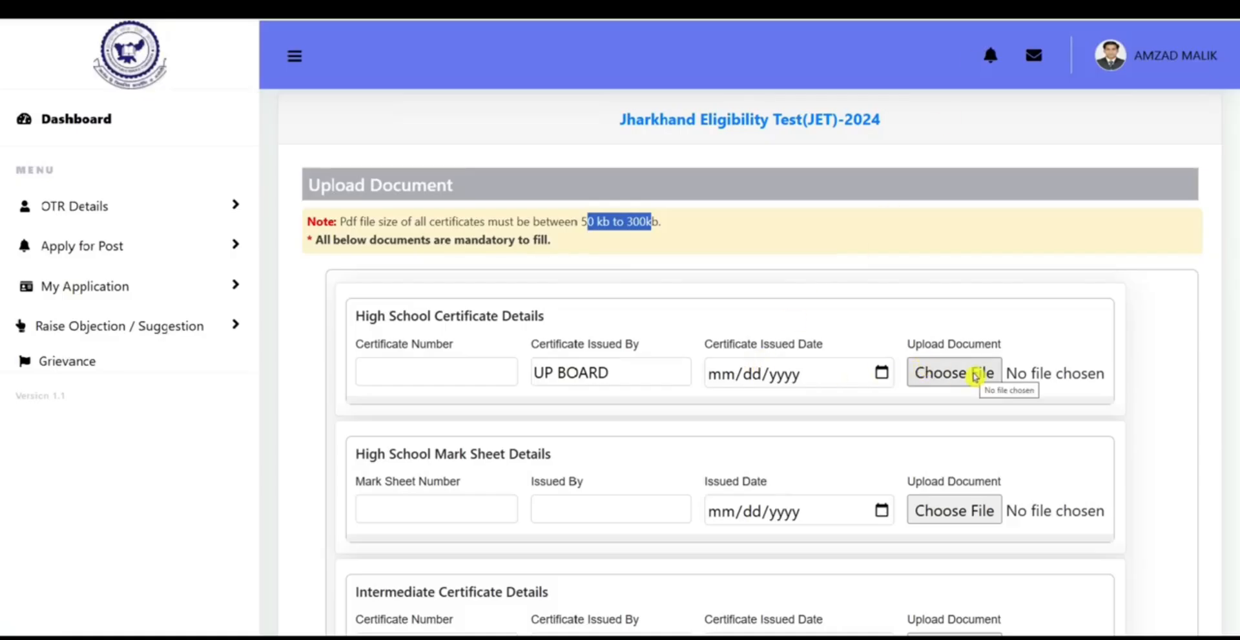
# Step: For the High School certificate upload, choose the Candidate - Preview file from Downloads
pyautogui.click(976, 375)
pyautogui.click(60, 159)
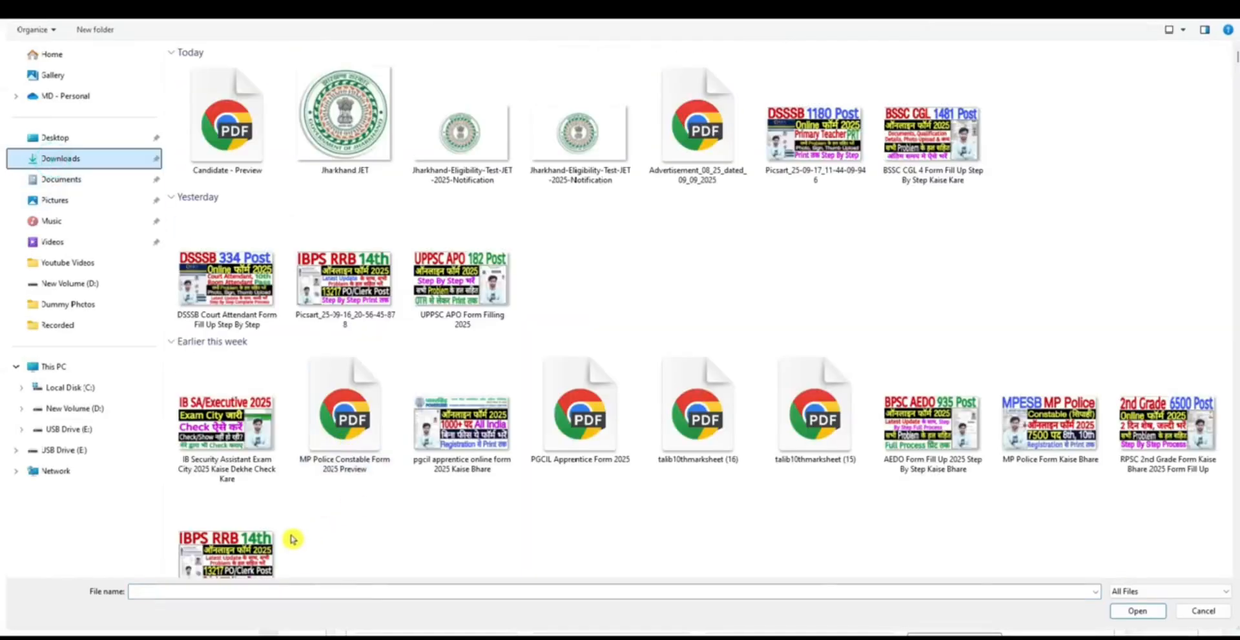
pyautogui.doubleClick(239, 167)
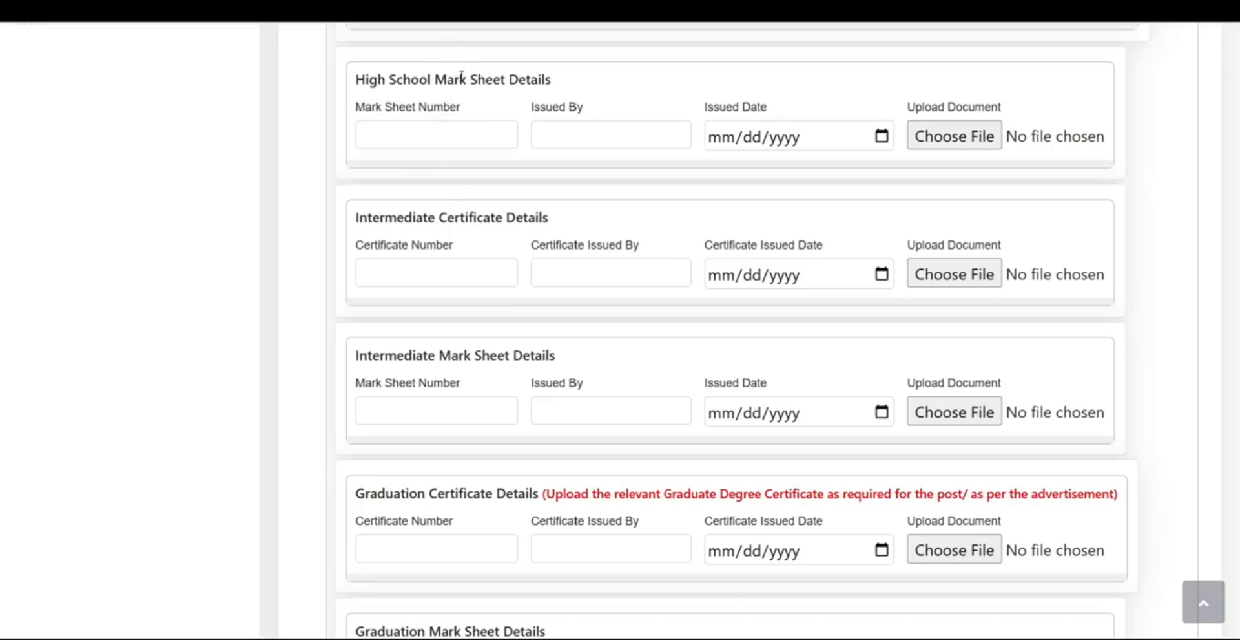
pyautogui.moveTo(370, 80); pyautogui.dragTo(509, 80)
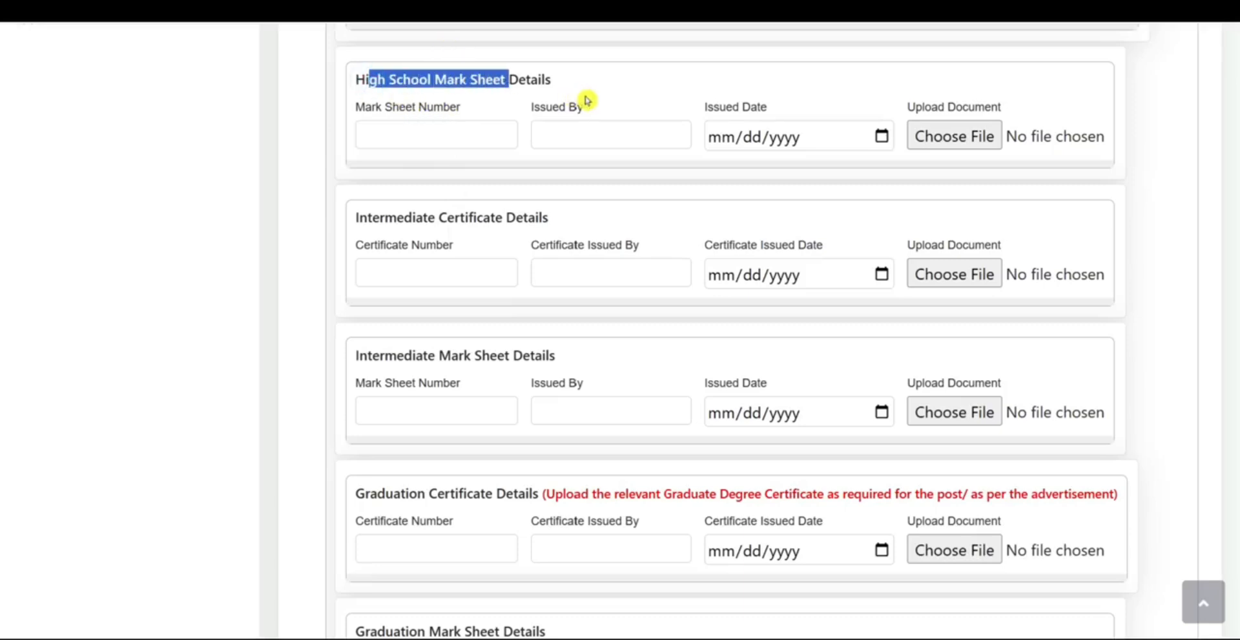
pyautogui.click(432, 135)
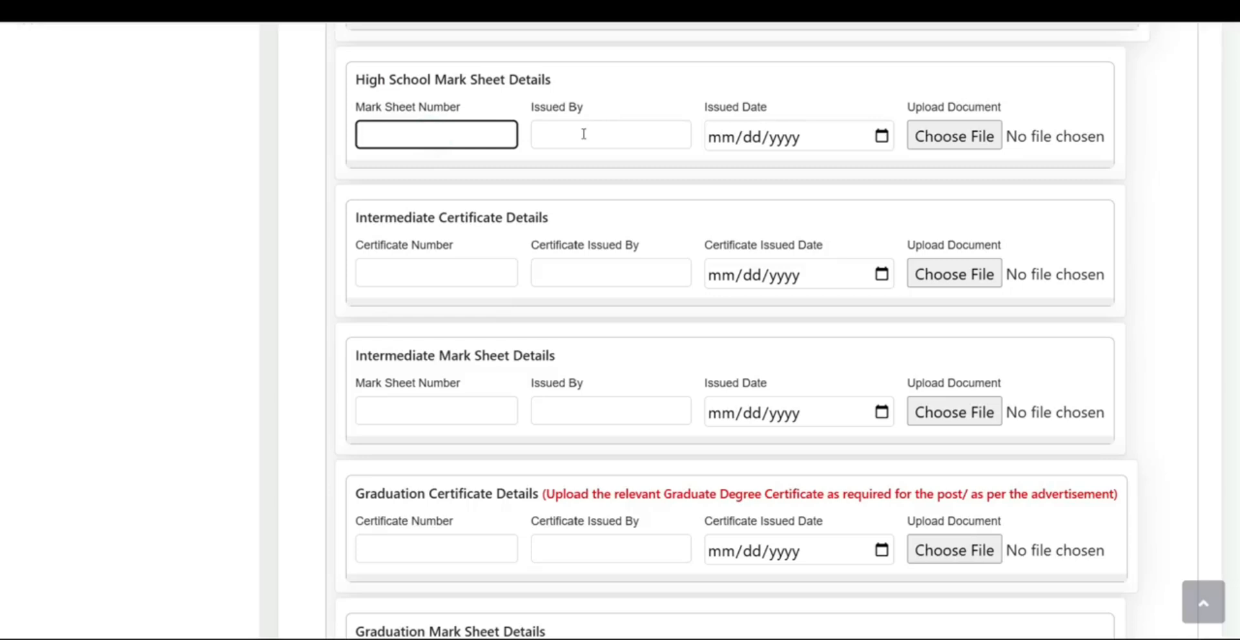
pyautogui.click(435, 132)
pyautogui.click(587, 139)
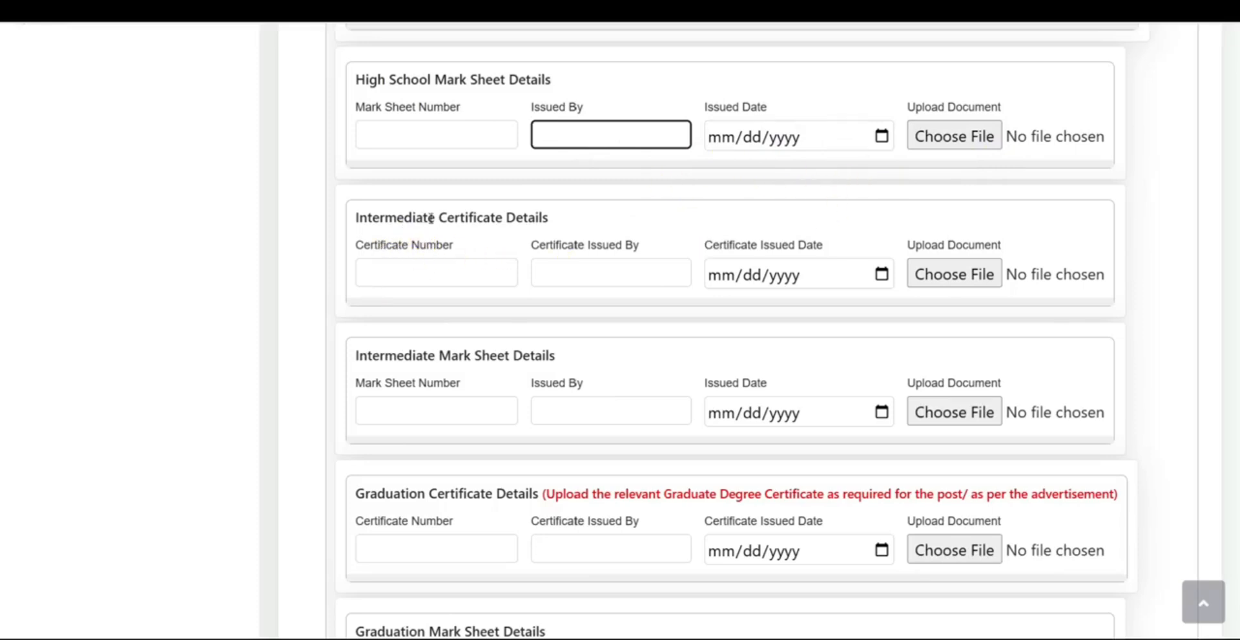
pyautogui.moveTo(428, 217); pyautogui.dragTo(517, 218)
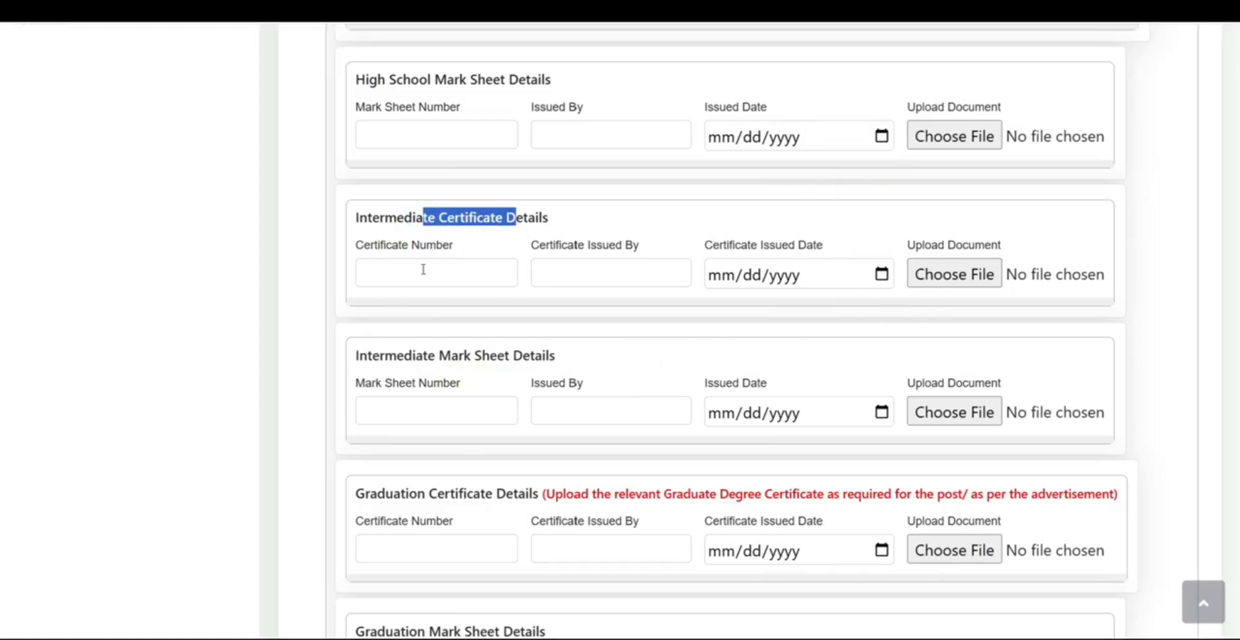
pyautogui.click(402, 237)
pyautogui.moveTo(377, 217); pyautogui.dragTo(493, 218)
pyautogui.click(388, 371)
pyautogui.moveTo(359, 356); pyautogui.dragTo(483, 360)
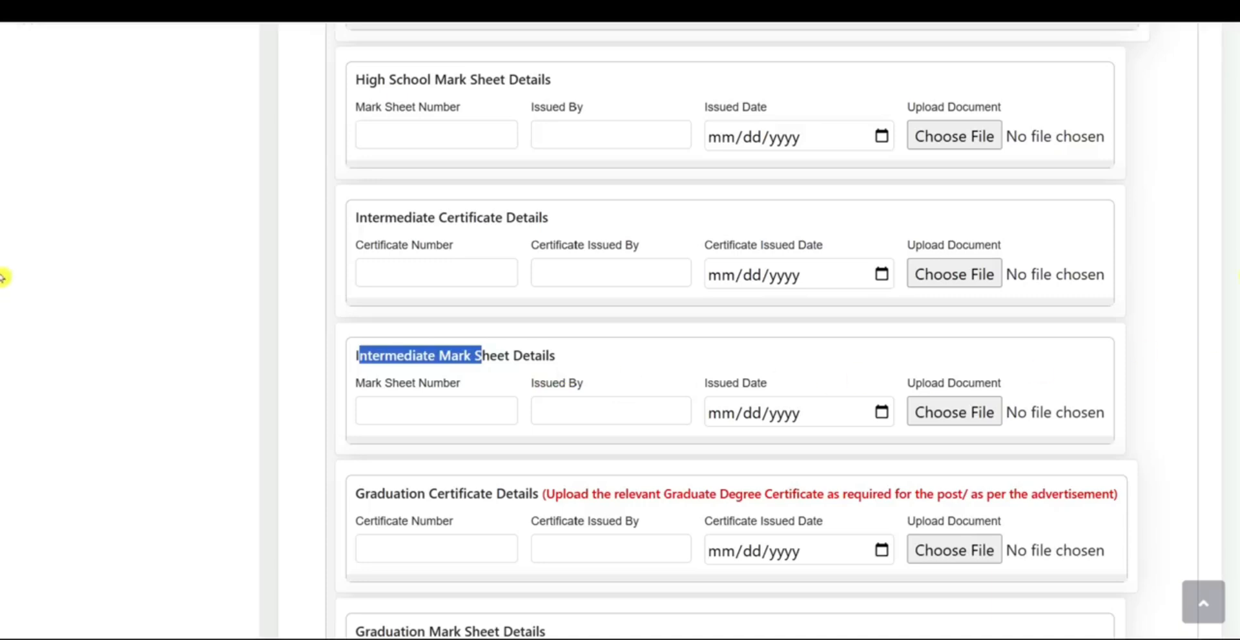
pyautogui.scroll(-3, 2, 276)
pyautogui.scroll(-2, 3, 297)
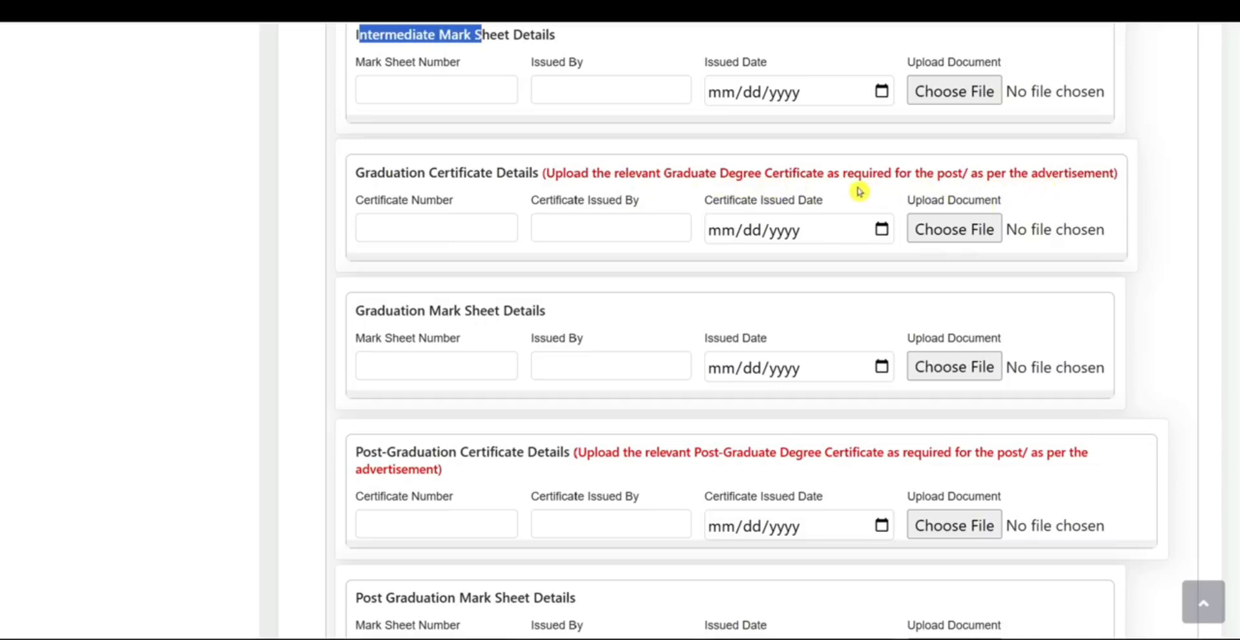
pyautogui.click(444, 224)
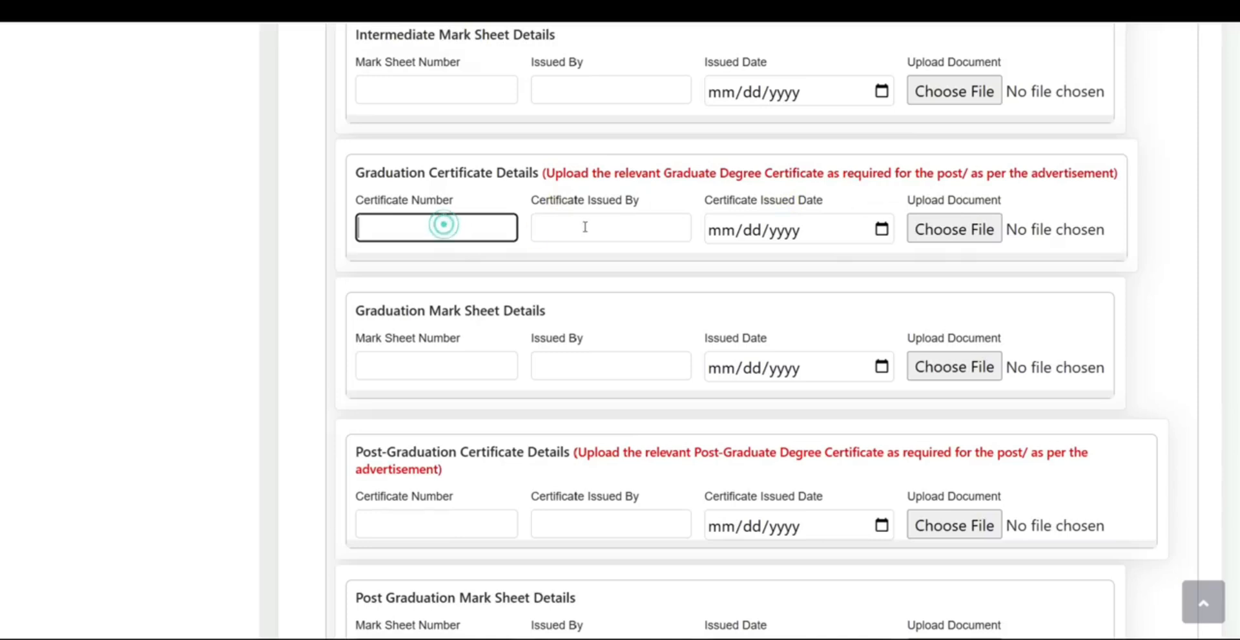
pyautogui.click(586, 226)
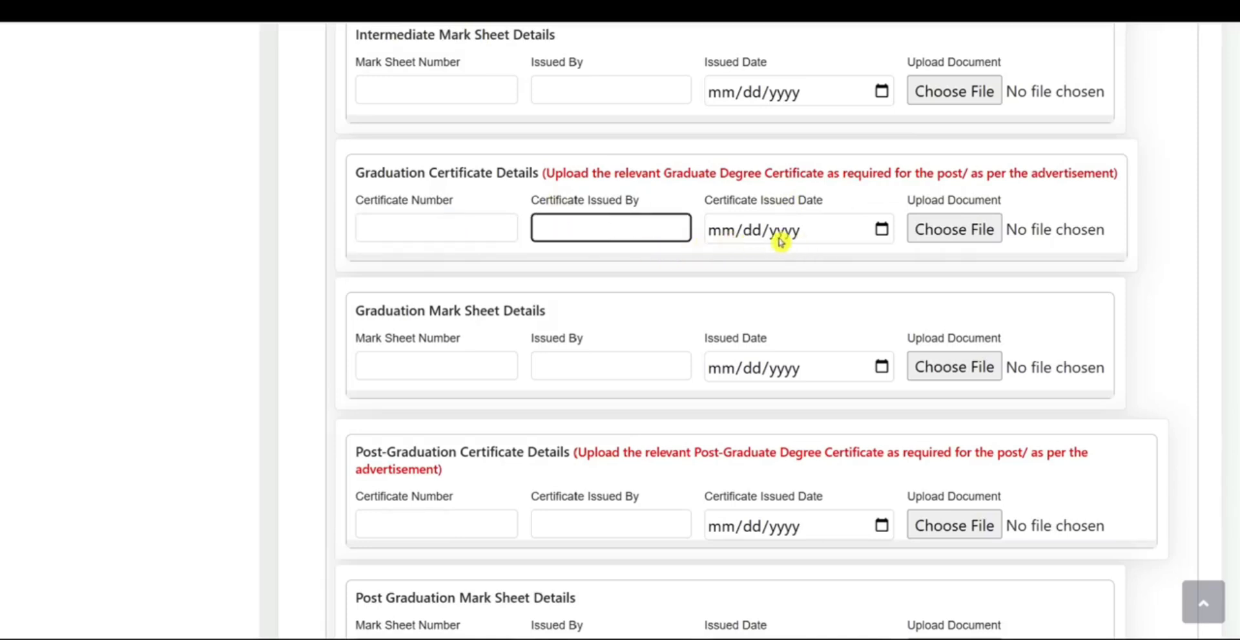
pyautogui.moveTo(426, 312); pyautogui.dragTo(536, 337)
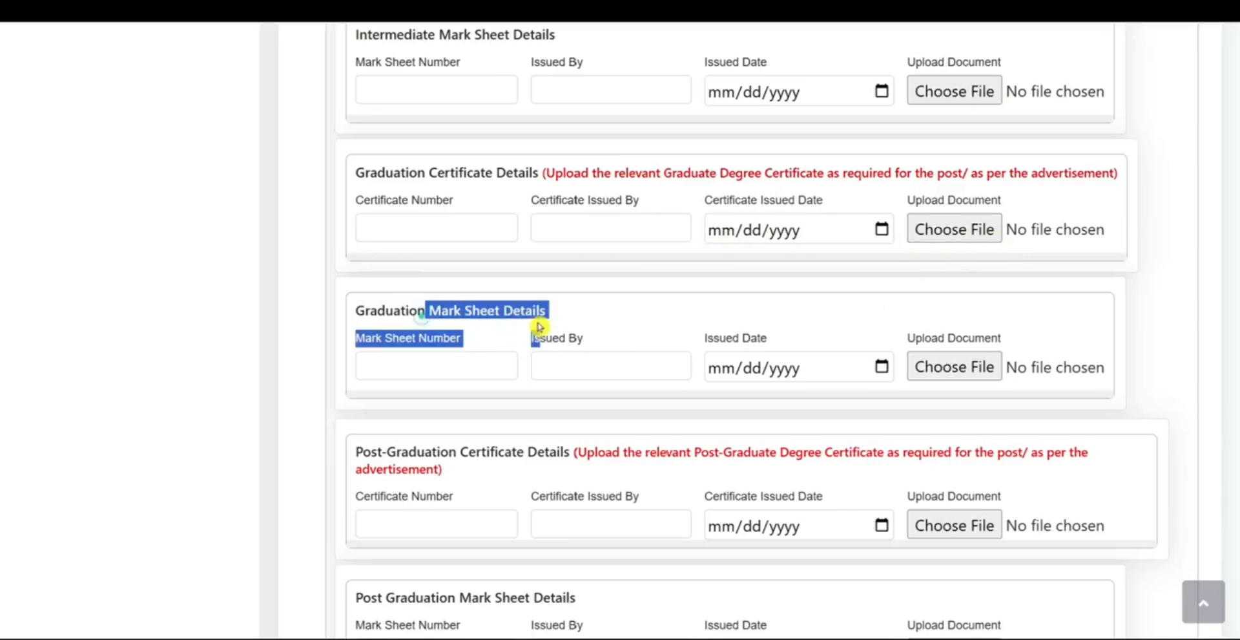
pyautogui.scroll(-2, 969, 349)
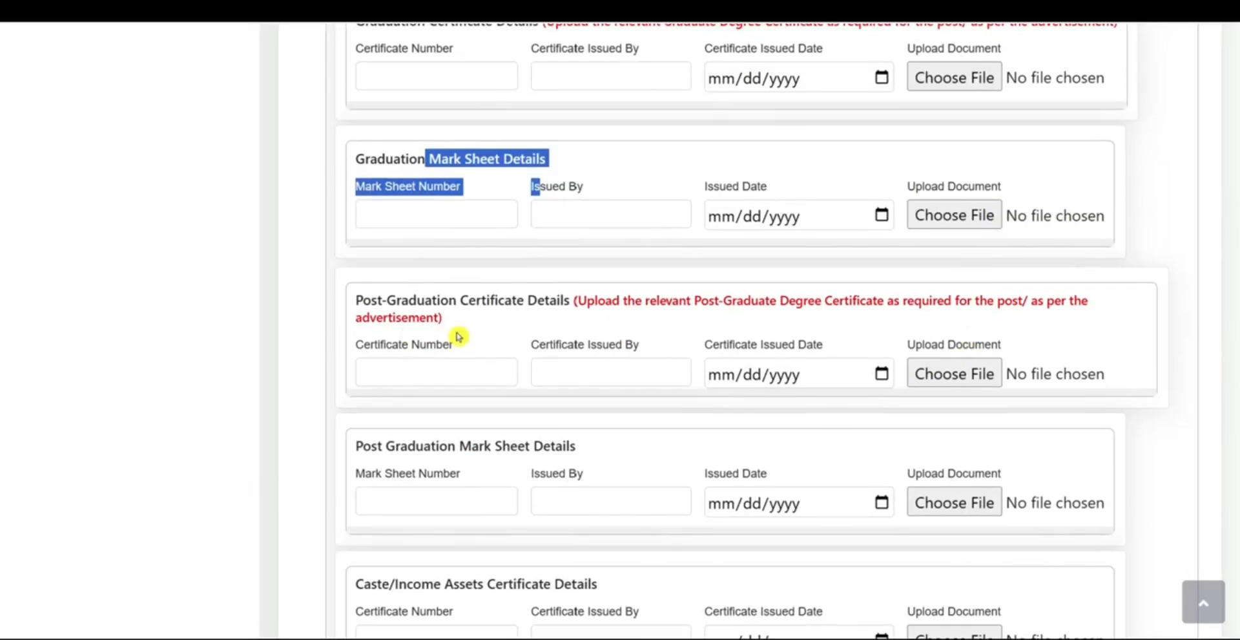
pyautogui.moveTo(394, 444); pyautogui.dragTo(459, 445)
pyautogui.scroll(-5, 590, 410)
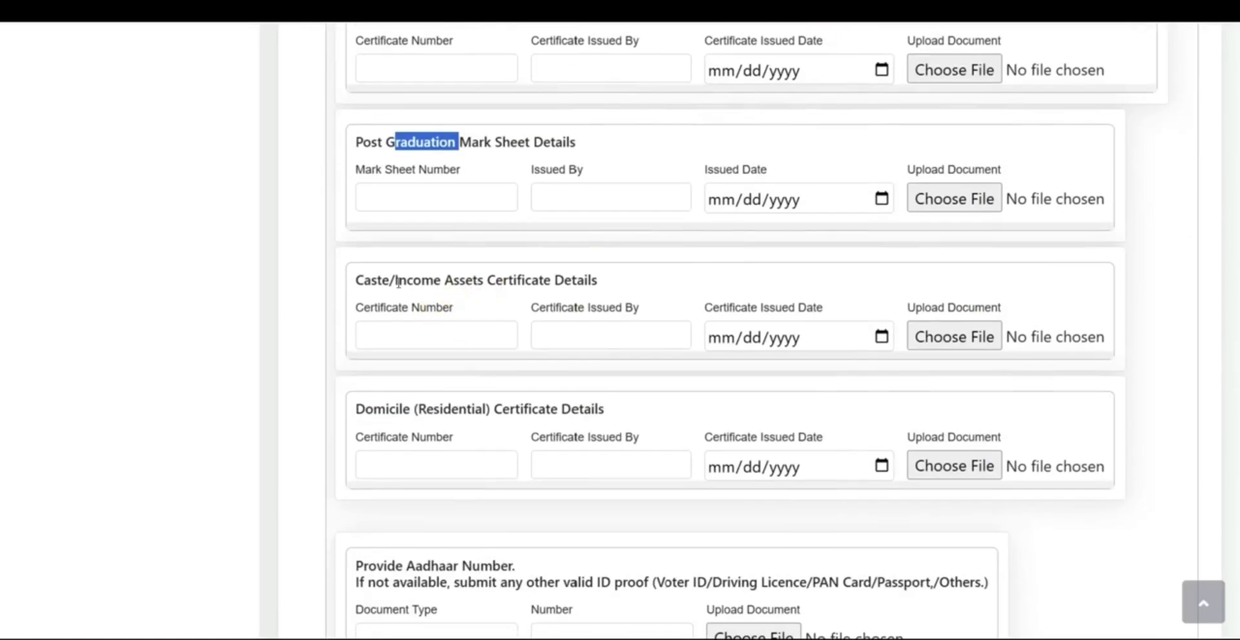
pyautogui.moveTo(383, 280); pyautogui.dragTo(485, 291)
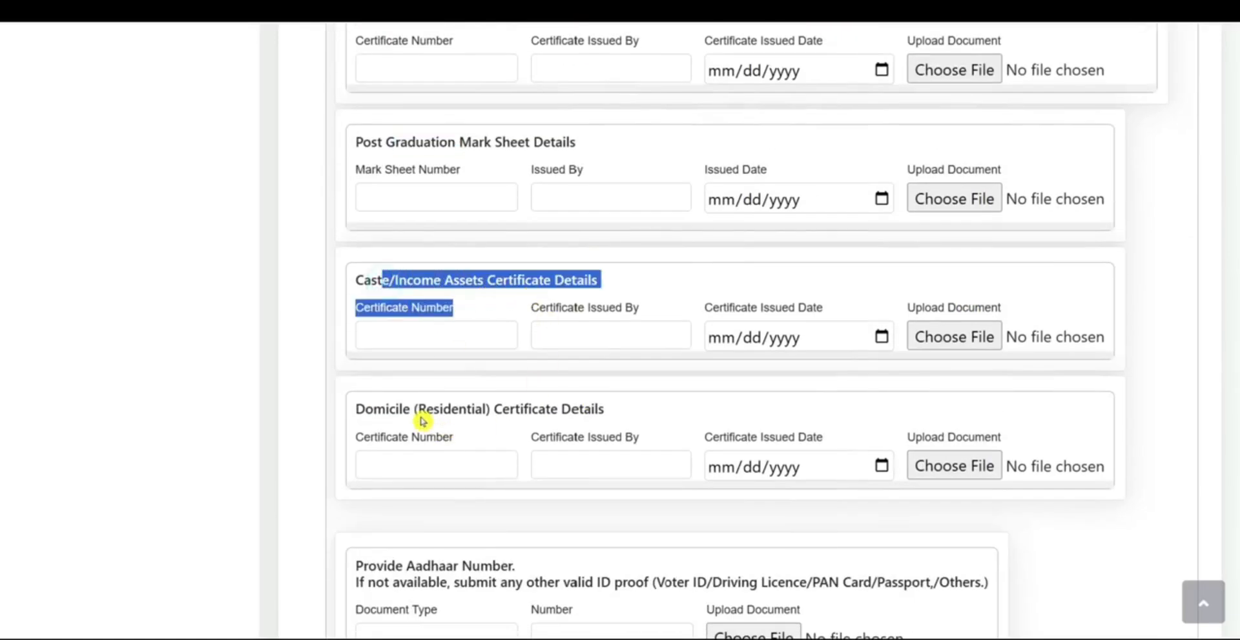
pyautogui.moveTo(399, 408); pyautogui.dragTo(486, 408)
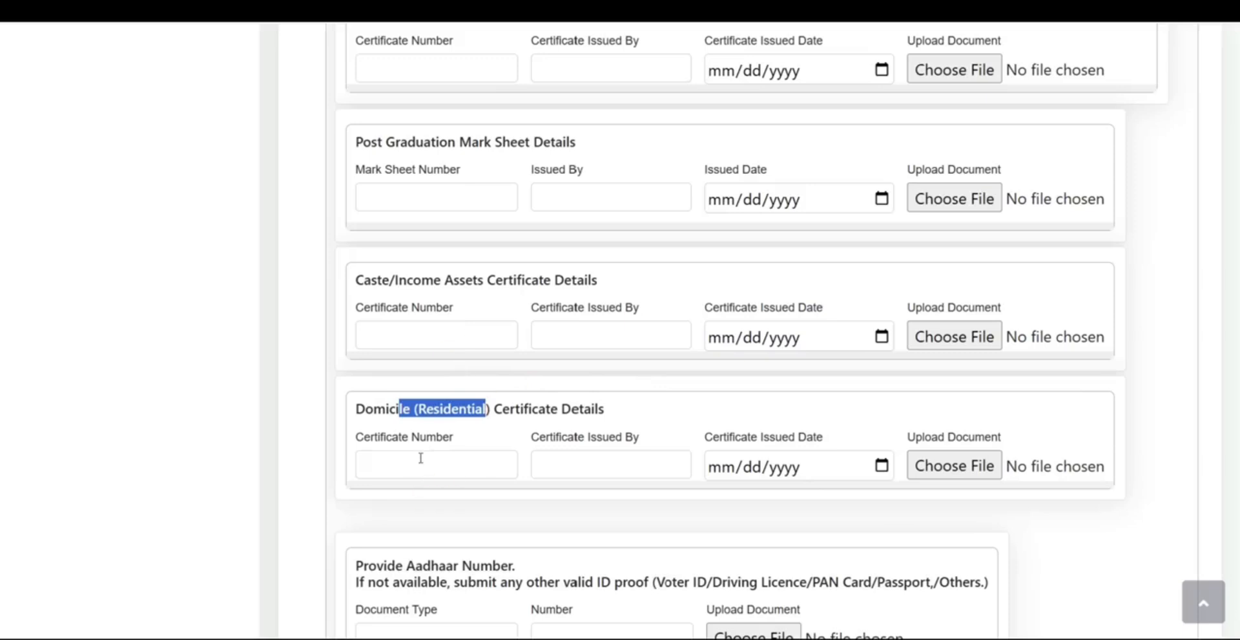
pyautogui.click(591, 470)
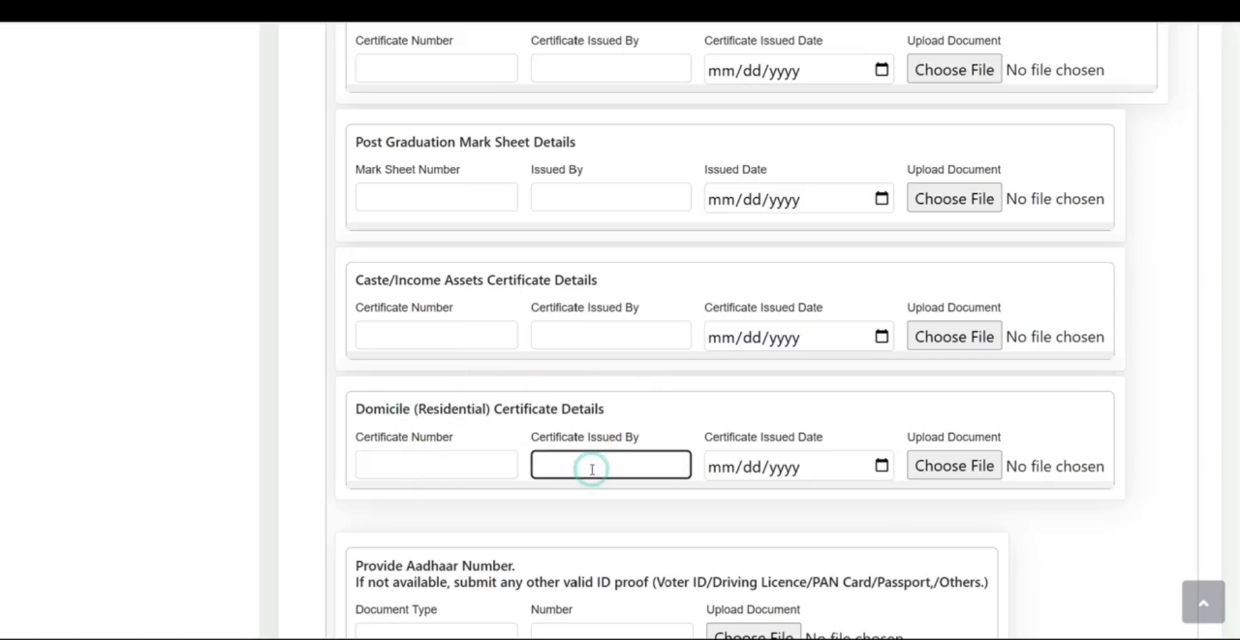
pyautogui.click(608, 334)
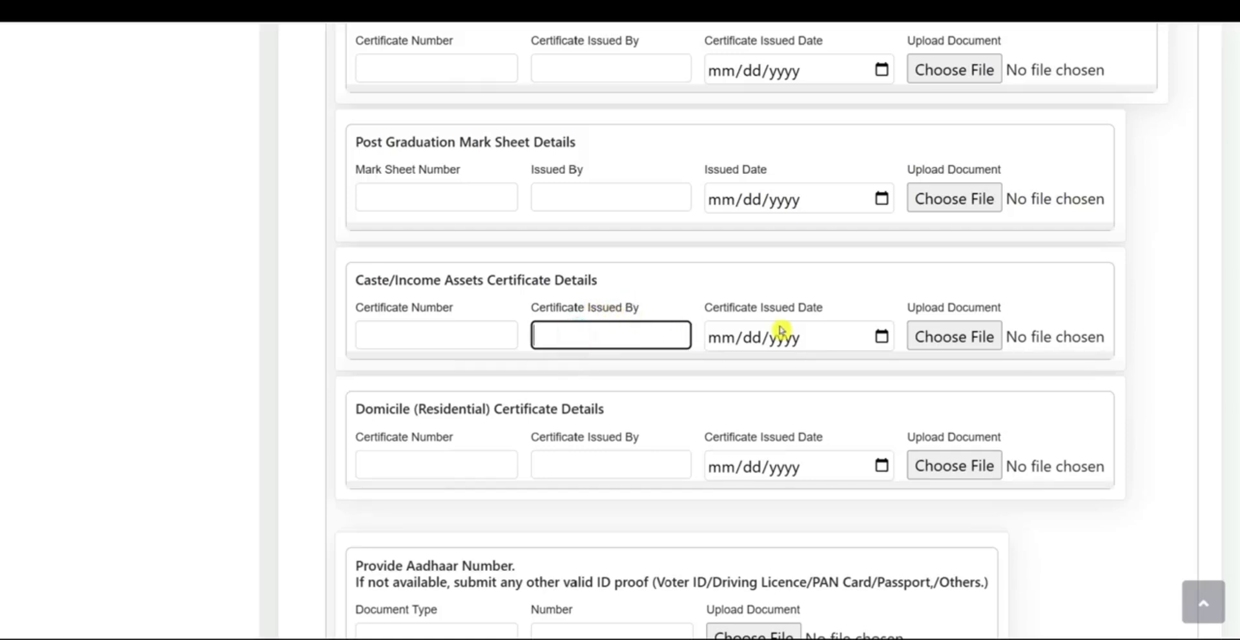
pyautogui.moveTo(723, 315); pyautogui.dragTo(801, 316)
pyautogui.click(711, 337)
pyautogui.click(878, 338)
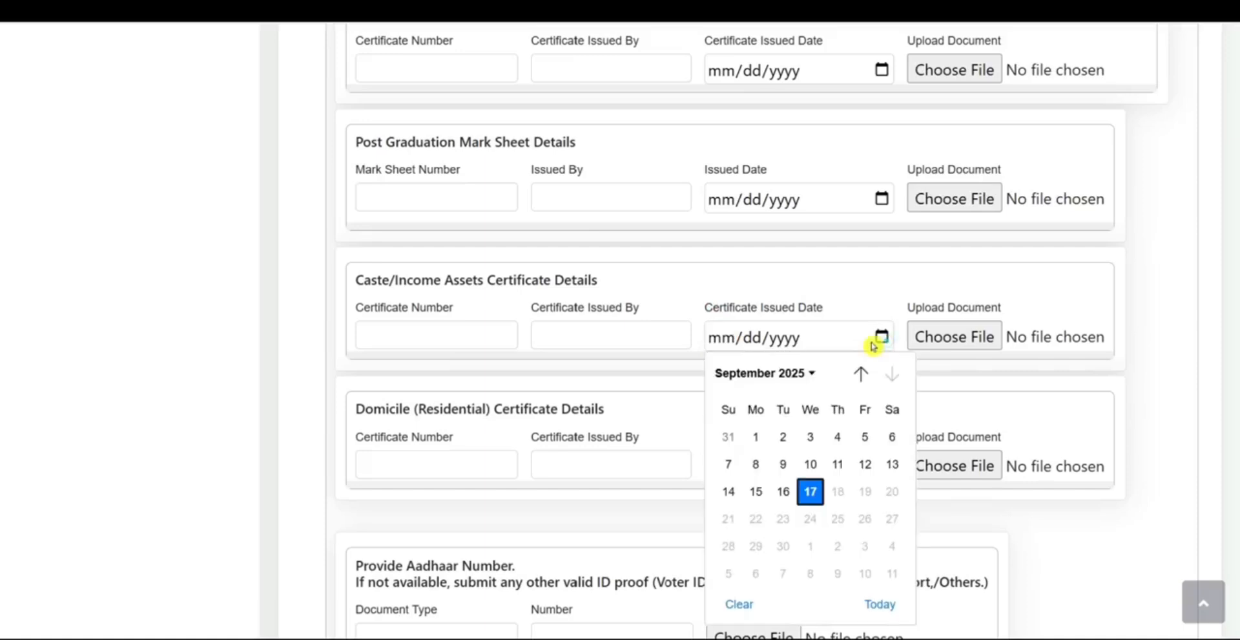
pyautogui.click(1160, 336)
pyautogui.scroll(-3, 977, 338)
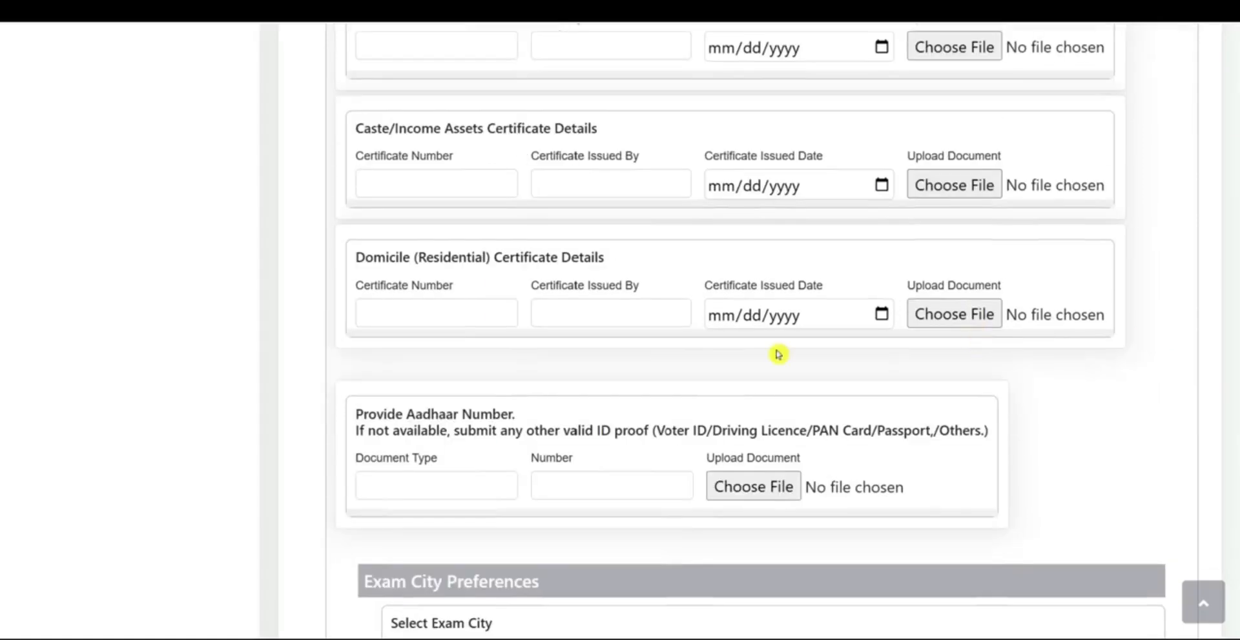
pyautogui.scroll(-3, 750, 333)
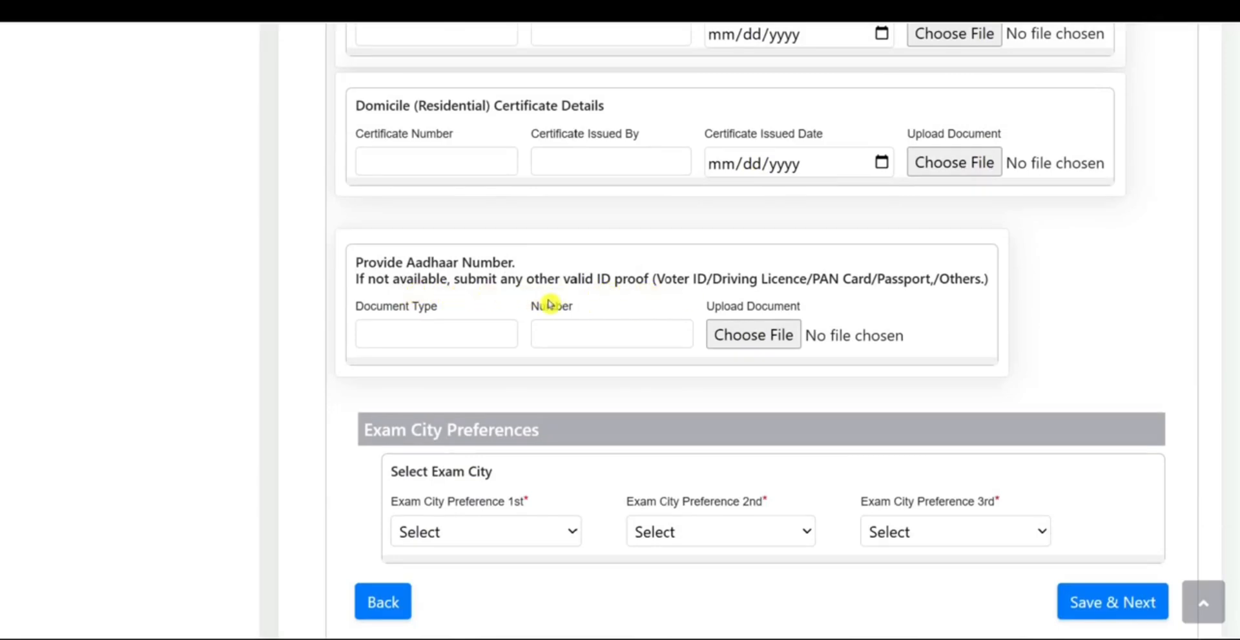
pyautogui.moveTo(706, 278); pyautogui.dragTo(971, 279)
pyautogui.click(407, 338)
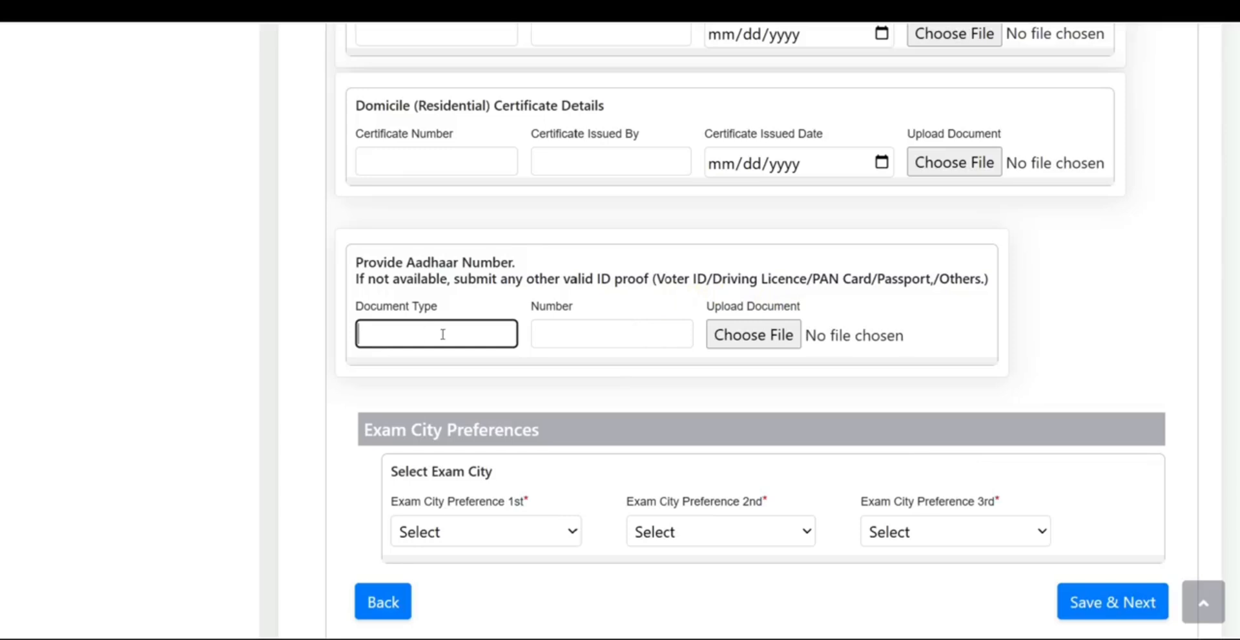
pyautogui.moveTo(382, 307); pyautogui.dragTo(421, 310)
pyautogui.click(424, 325)
pyautogui.click(611, 331)
pyautogui.click(763, 336)
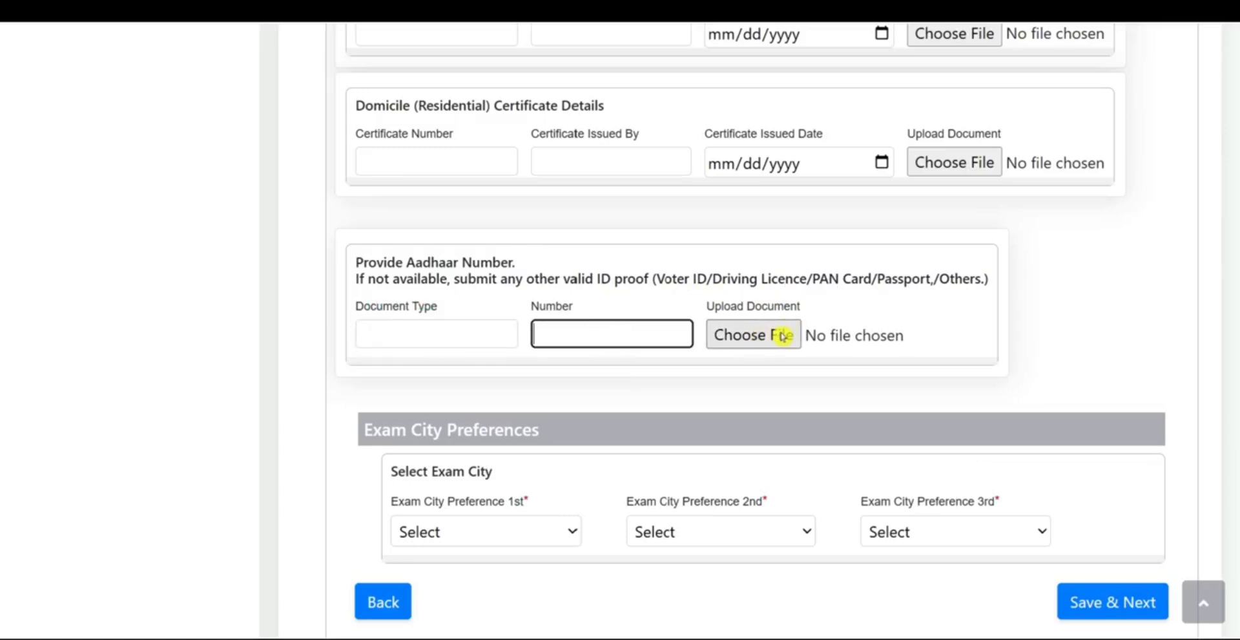
pyautogui.scroll(-2, 788, 323)
pyautogui.moveTo(411, 341); pyautogui.dragTo(489, 343)
pyautogui.click(520, 445)
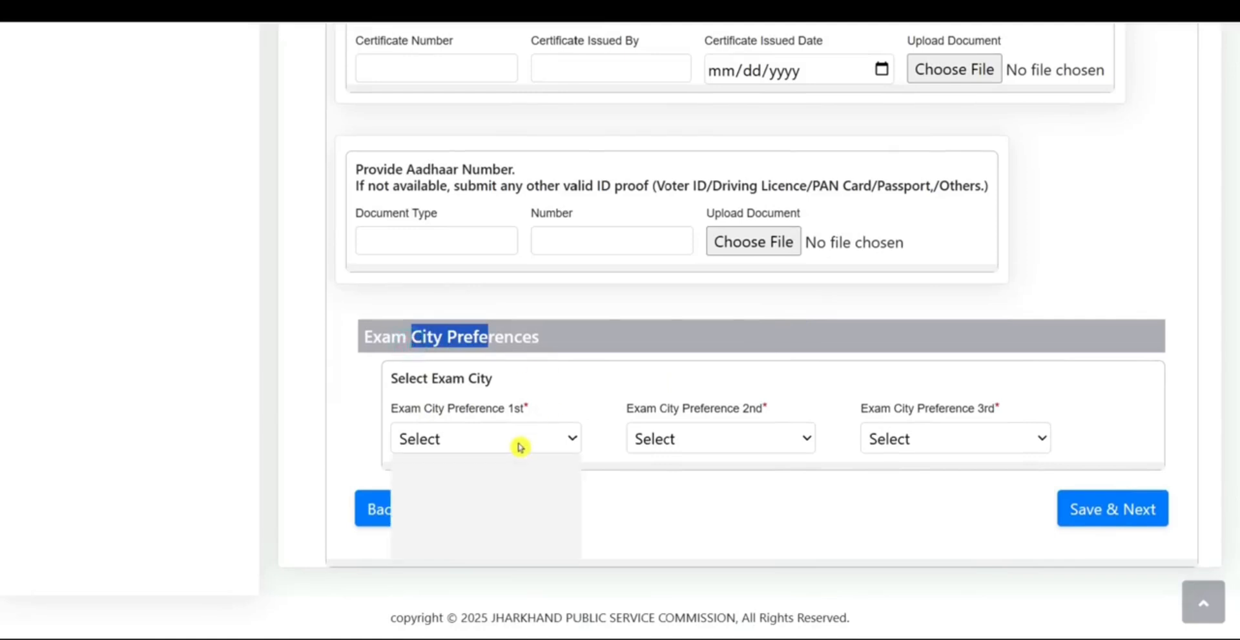
pyautogui.click(669, 441)
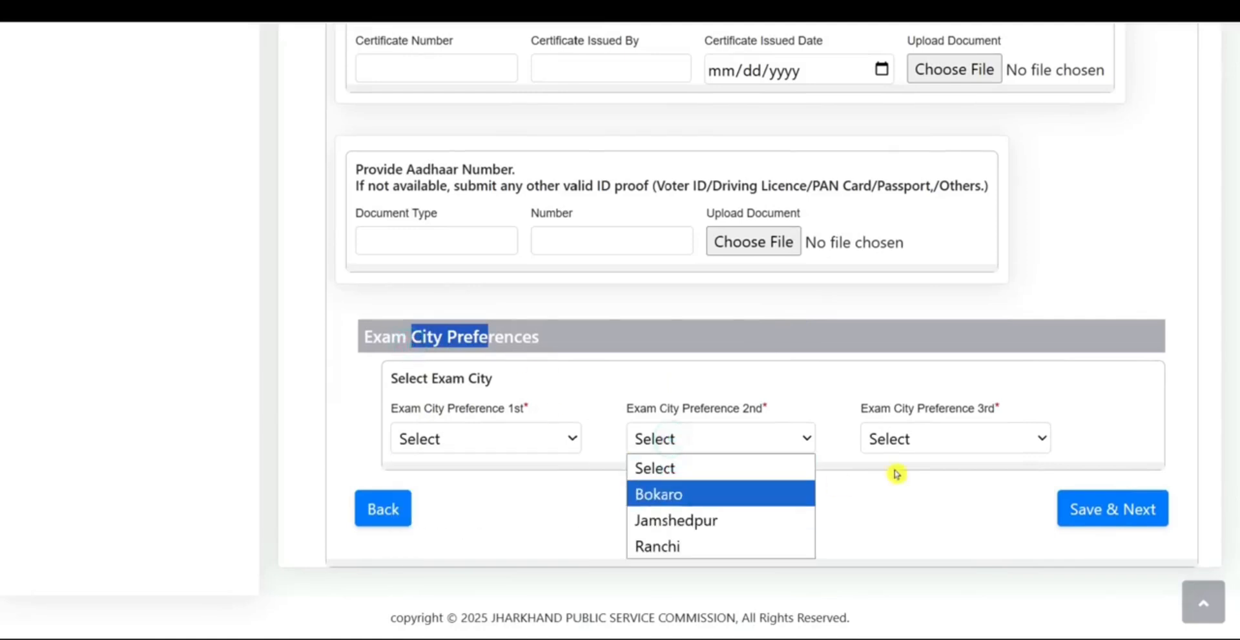
pyautogui.click(950, 440)
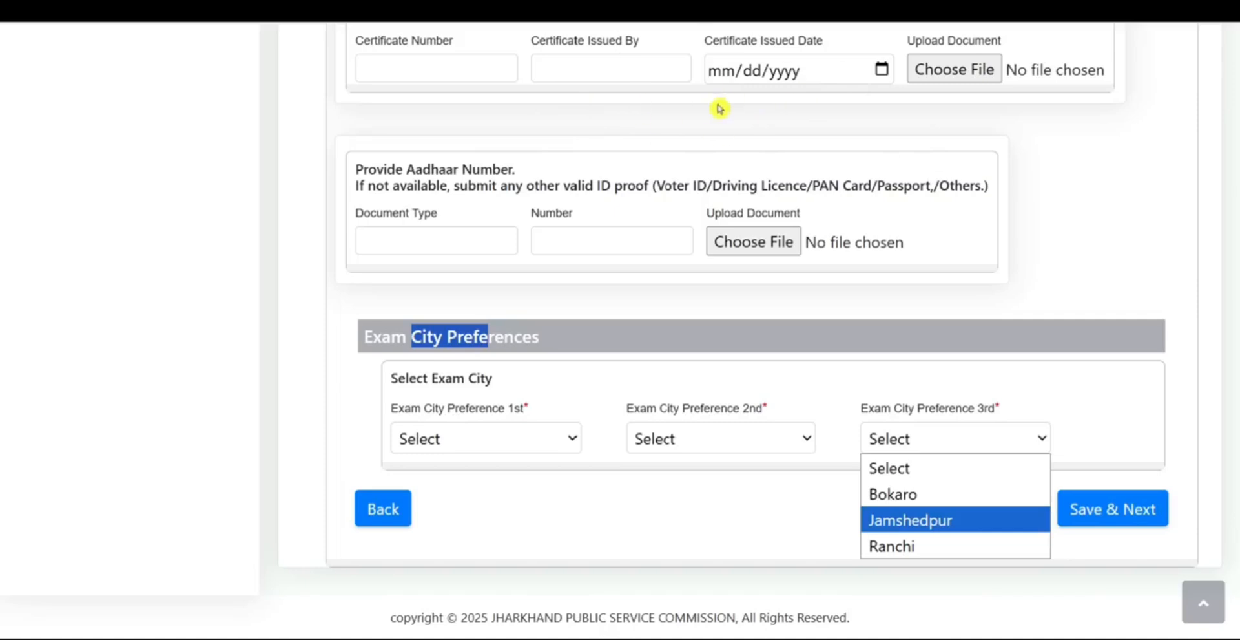
pyautogui.click(1131, 390)
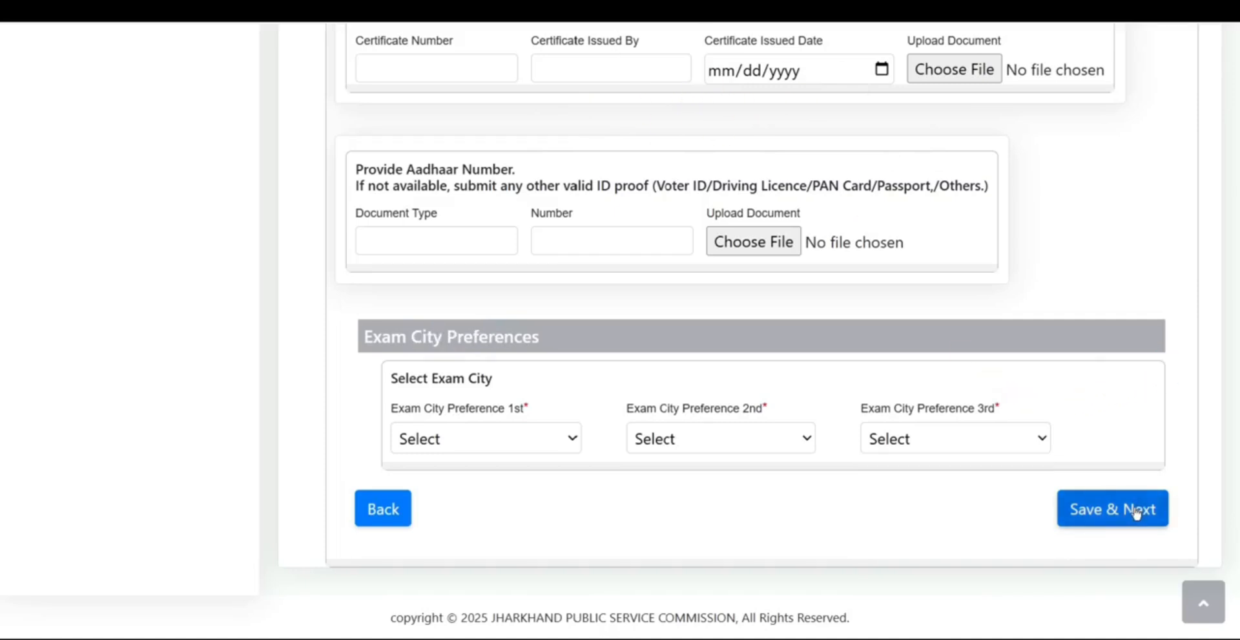
# Step: Save the form, review the application preview, enter the captcha and proceed to pay ₹150
pyautogui.click(1135, 513)
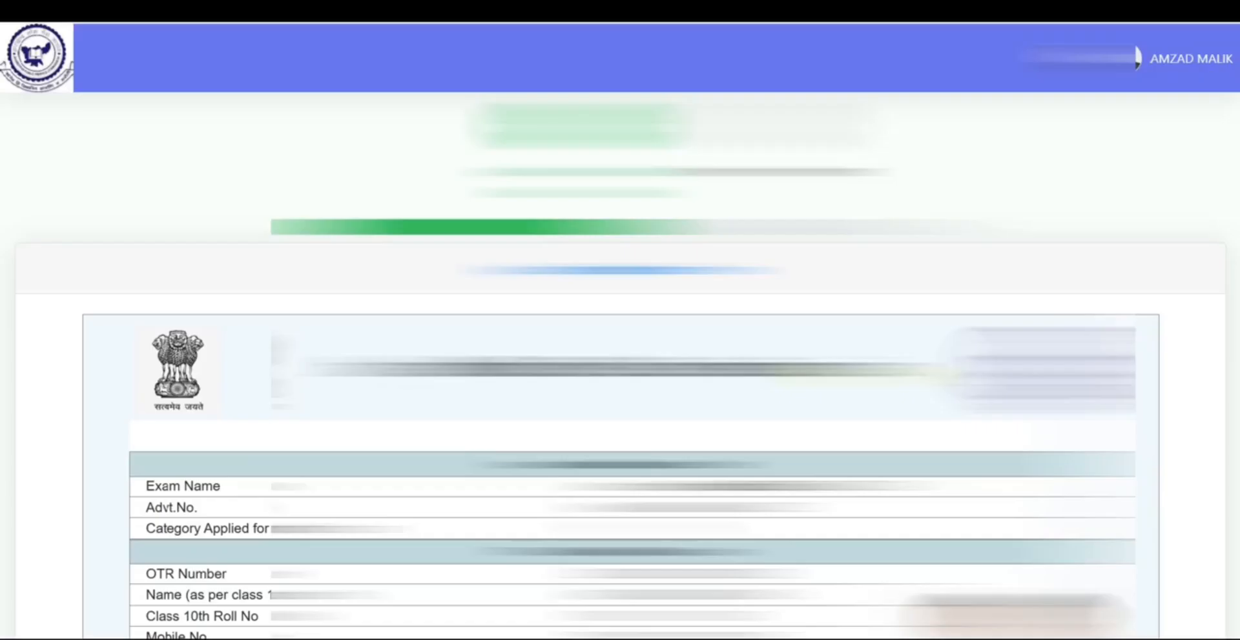
pyautogui.scroll(-2, 620, 388)
pyautogui.scroll(-2, 620, 388)
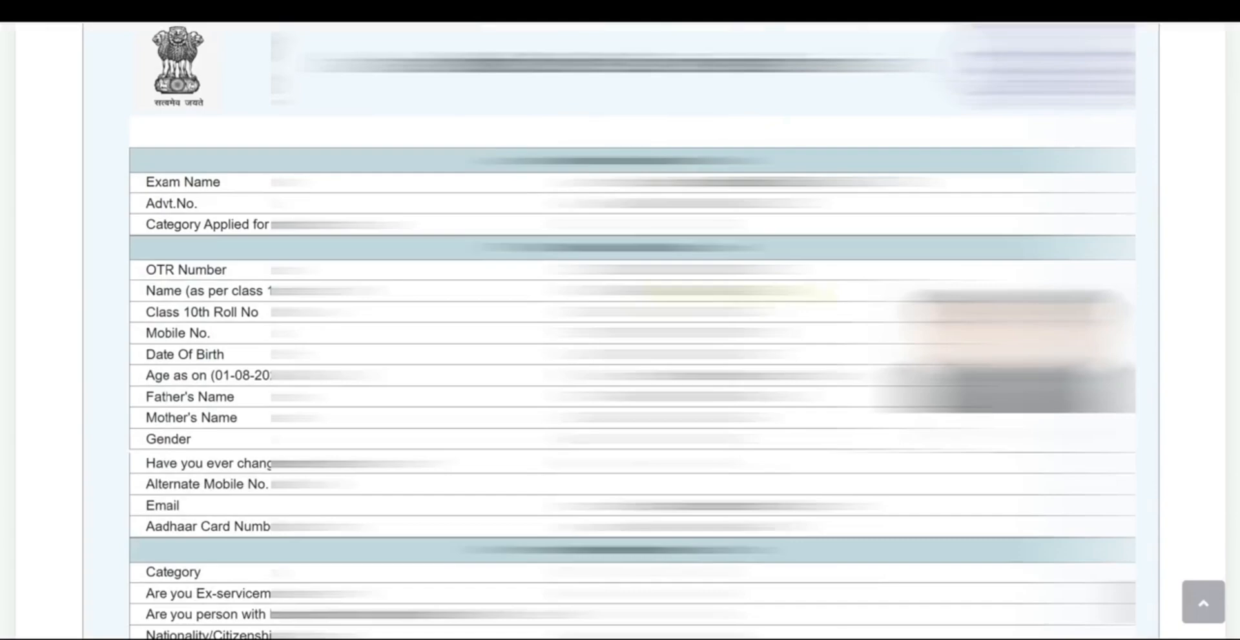
pyautogui.scroll(-12, 621, 388)
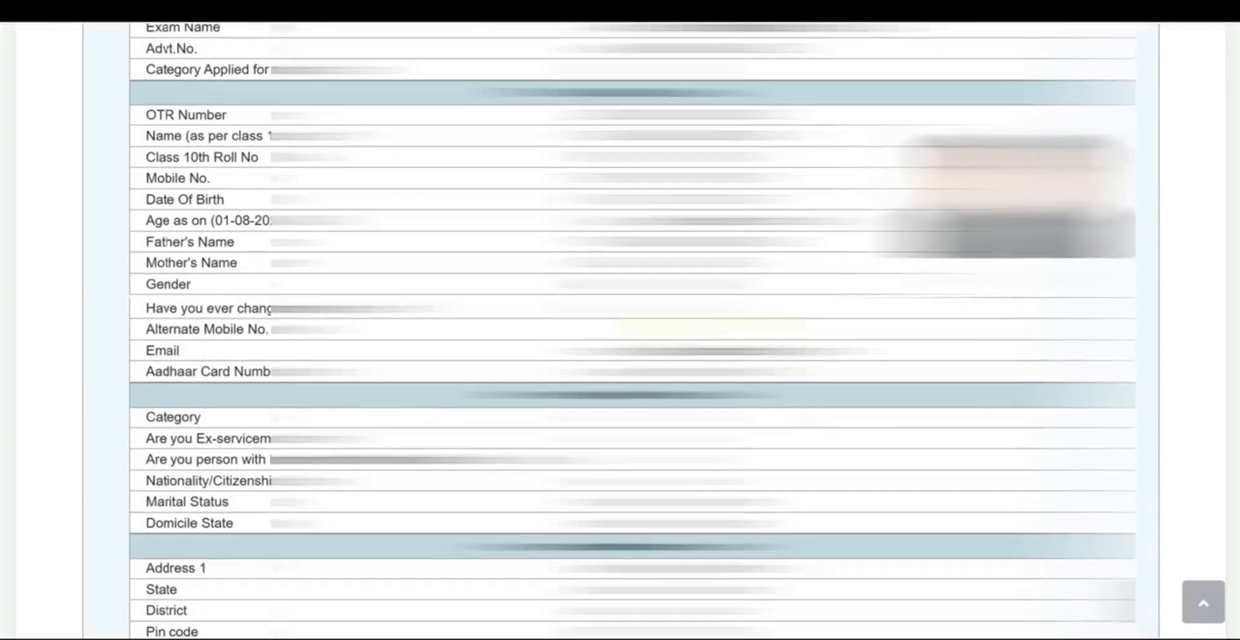
pyautogui.scroll(-12, 620, 388)
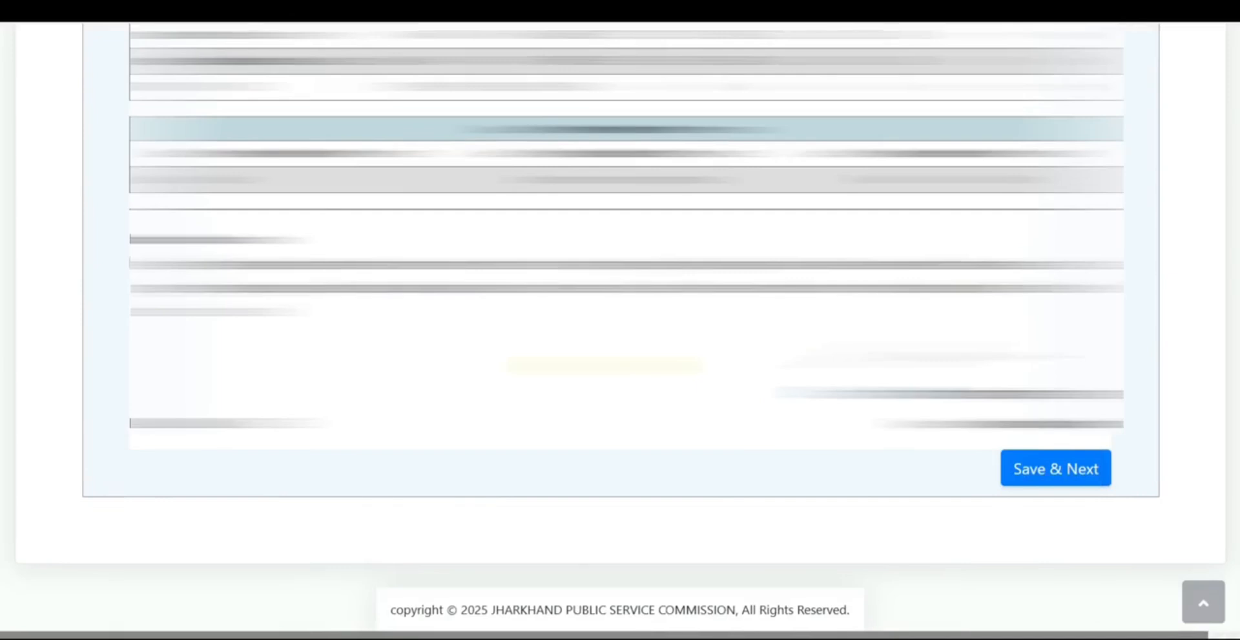
pyautogui.moveTo(128, 263); pyautogui.dragTo(230, 271)
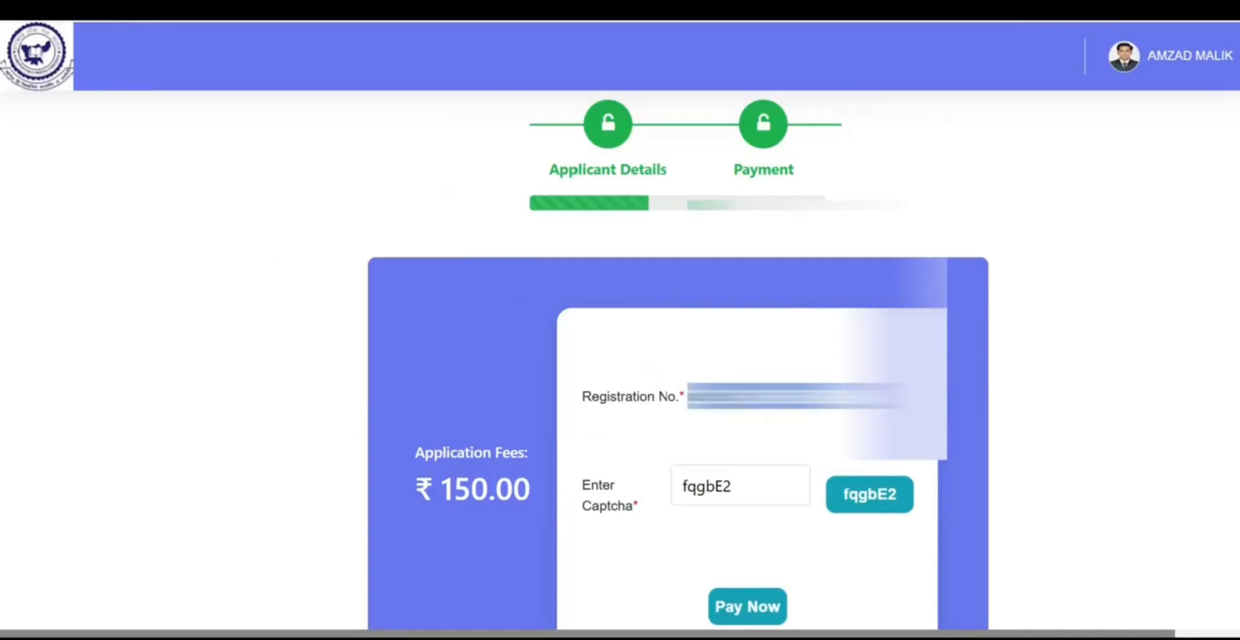
pyautogui.scroll(-2, 620, 361)
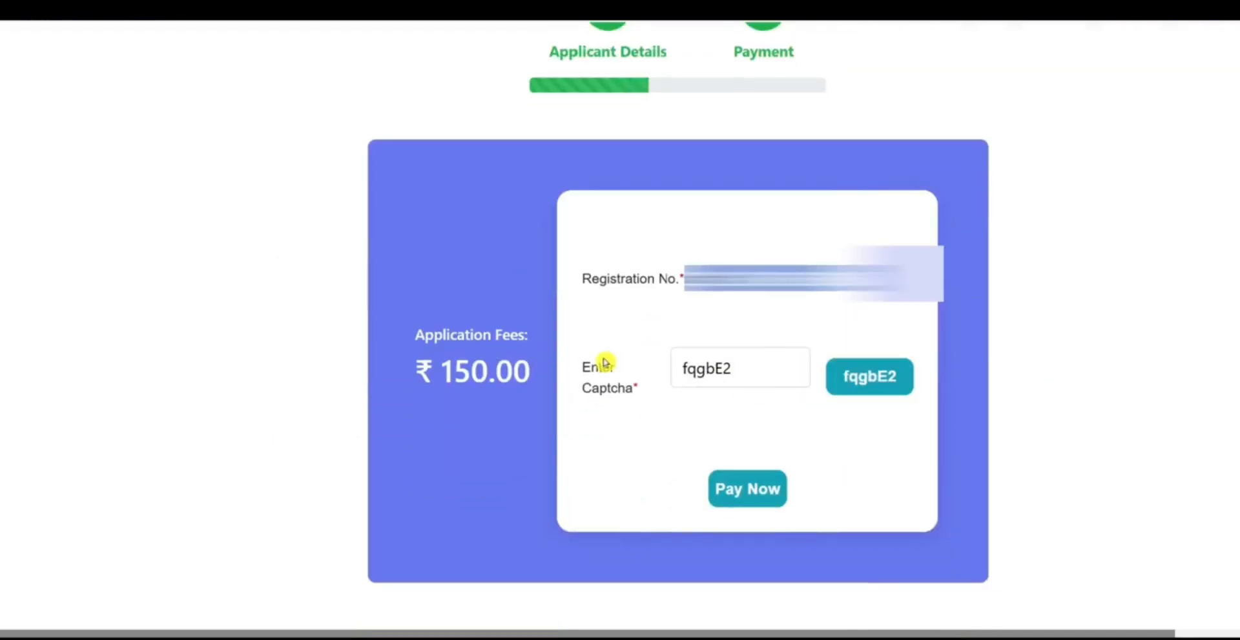
pyautogui.click(750, 366)
pyautogui.click(784, 486)
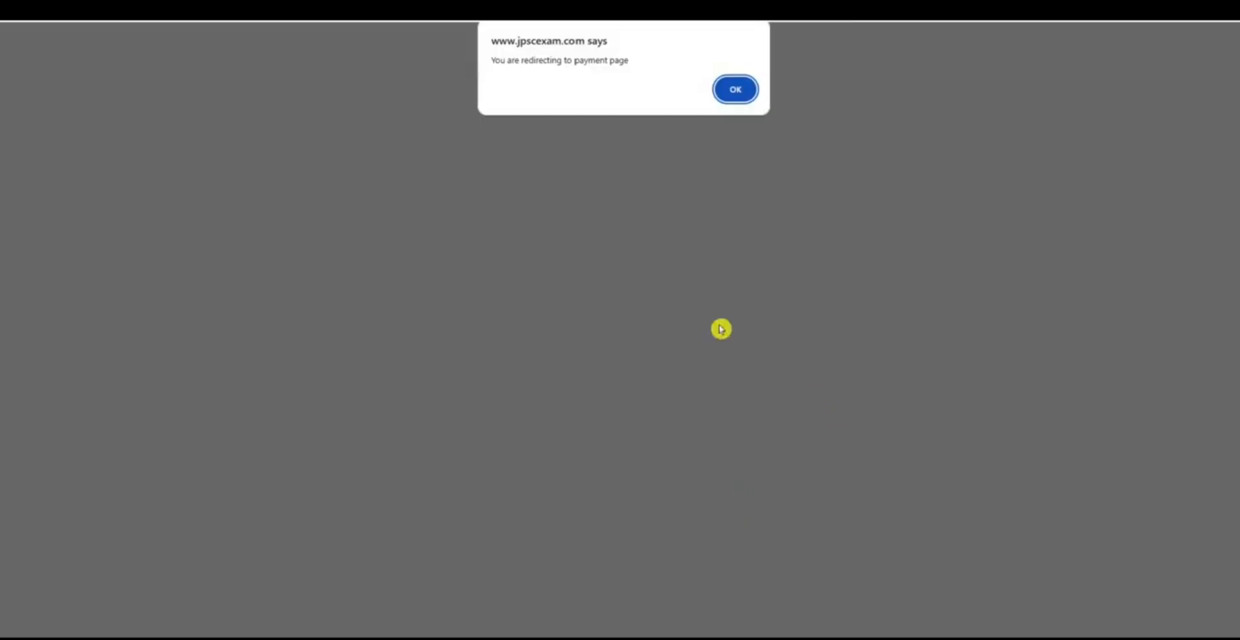
# Step: Acknowledge the redirect, switch HDFC SmartGATEWAY to UPI and generate the ₹150 payment QR code
pyautogui.click(735, 90)
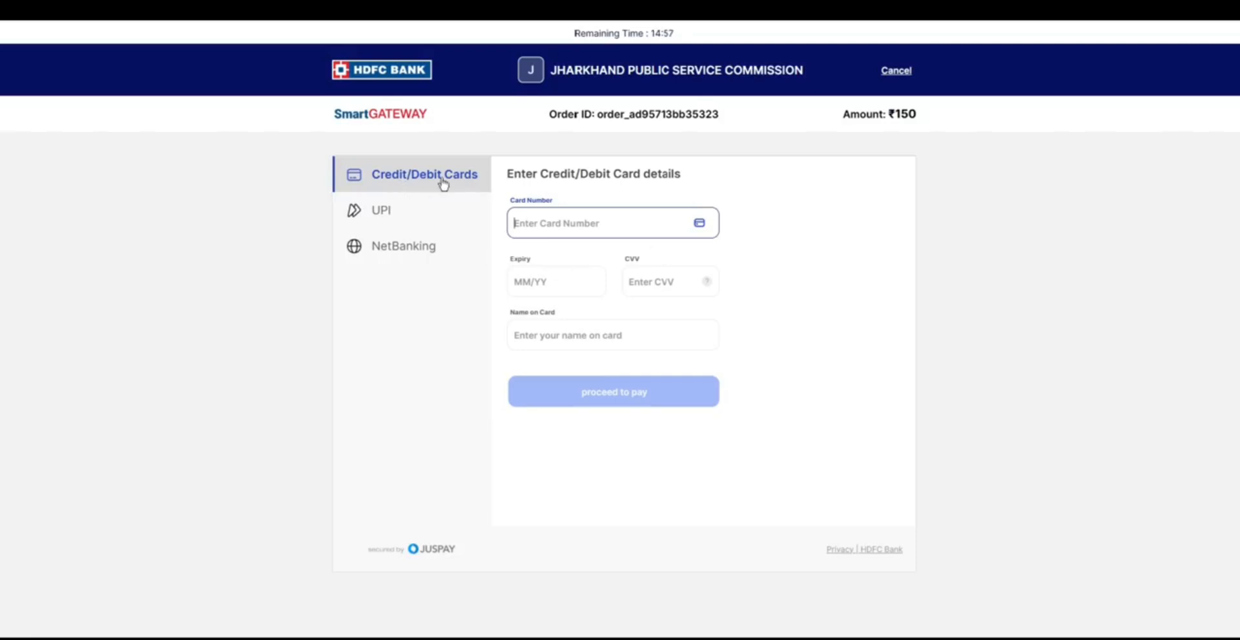
pyautogui.click(405, 218)
pyautogui.click(424, 253)
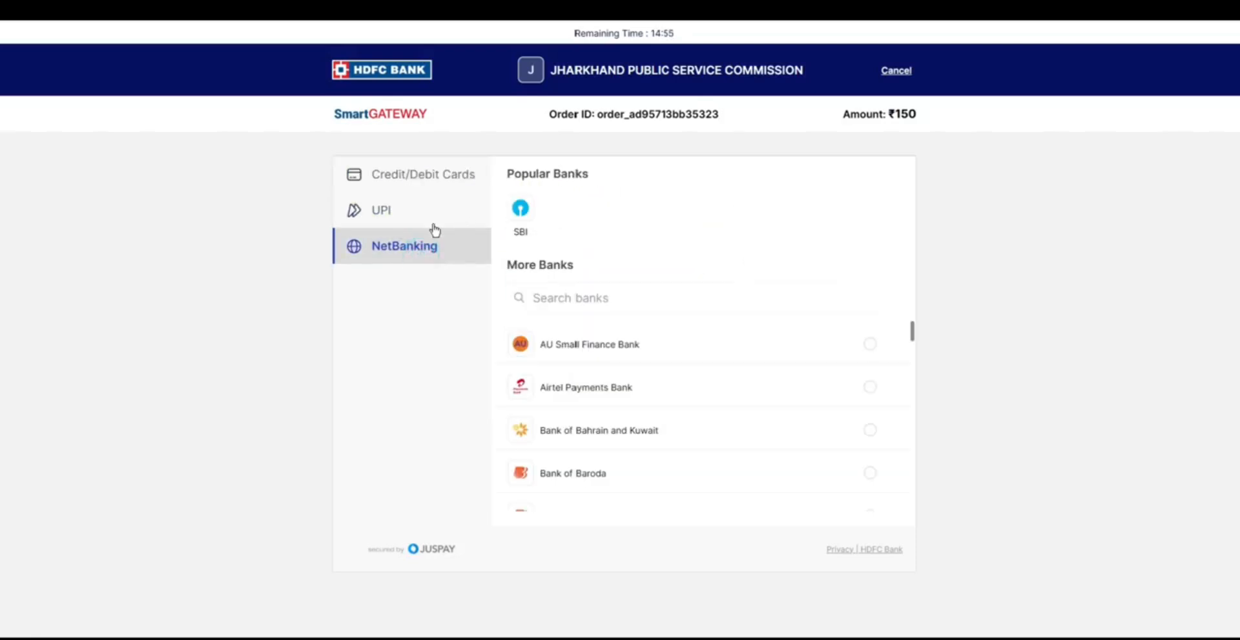
pyautogui.click(411, 217)
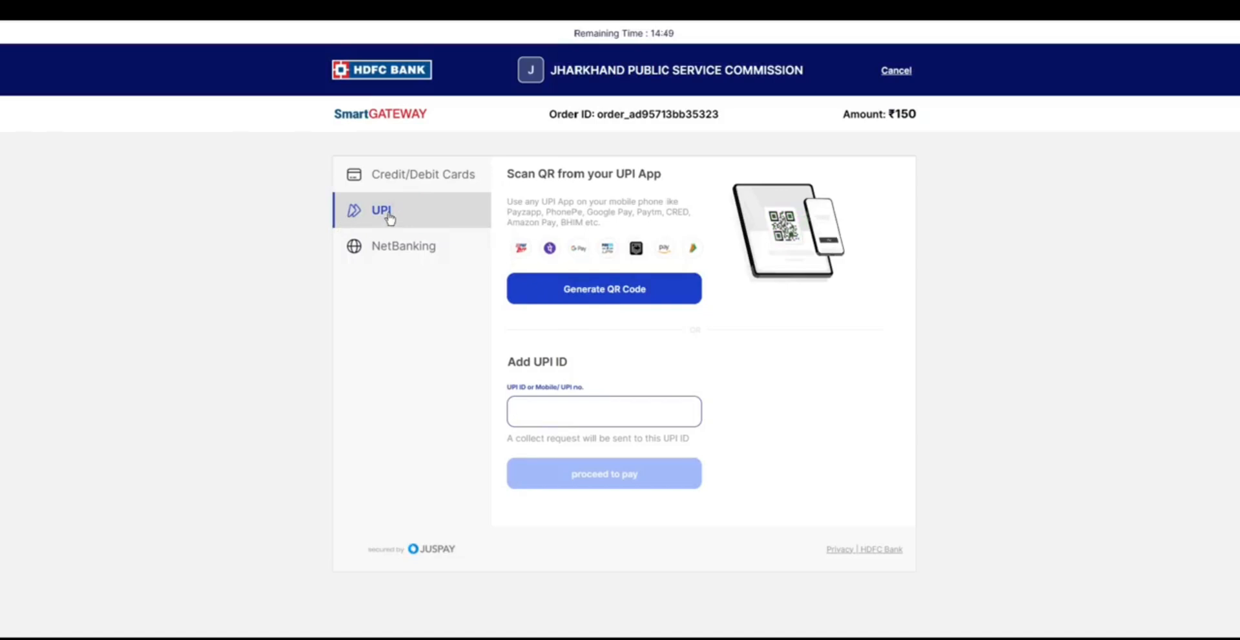
pyautogui.moveTo(508, 361); pyautogui.dragTo(569, 362)
pyautogui.click(567, 407)
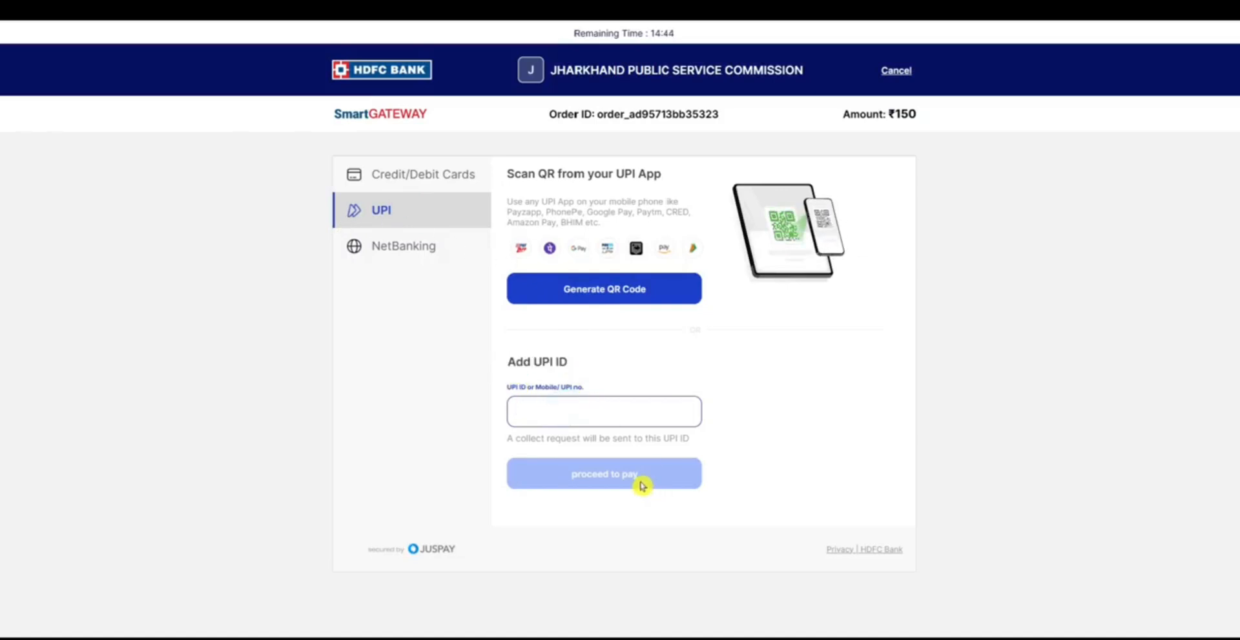
pyautogui.click(605, 297)
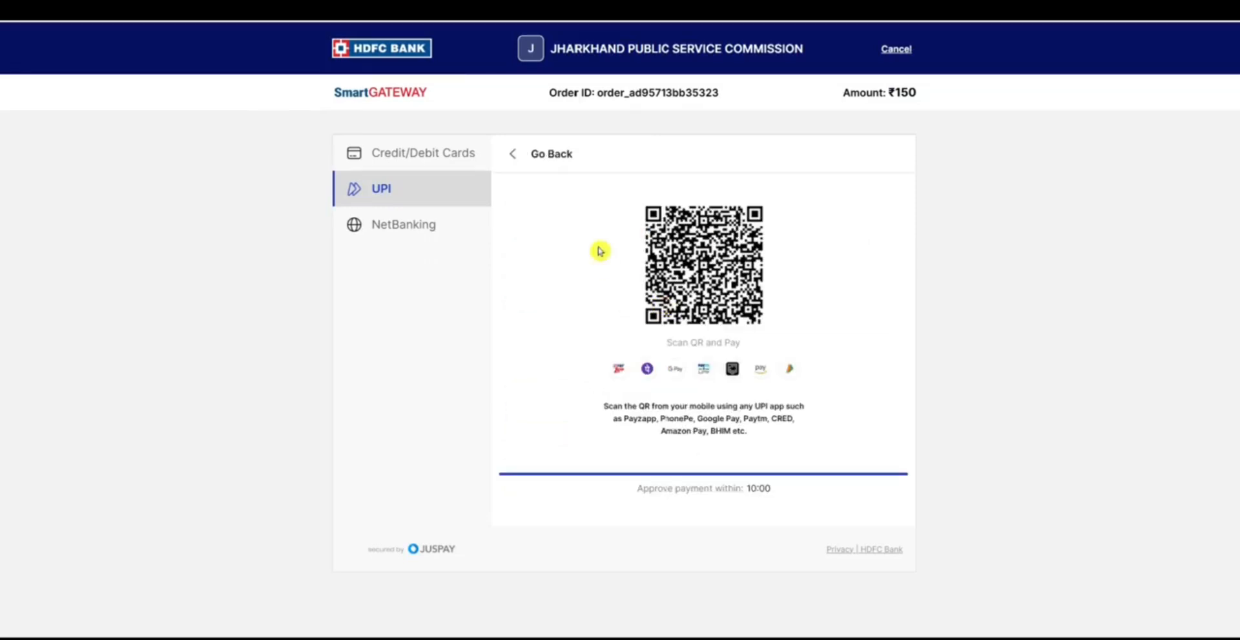